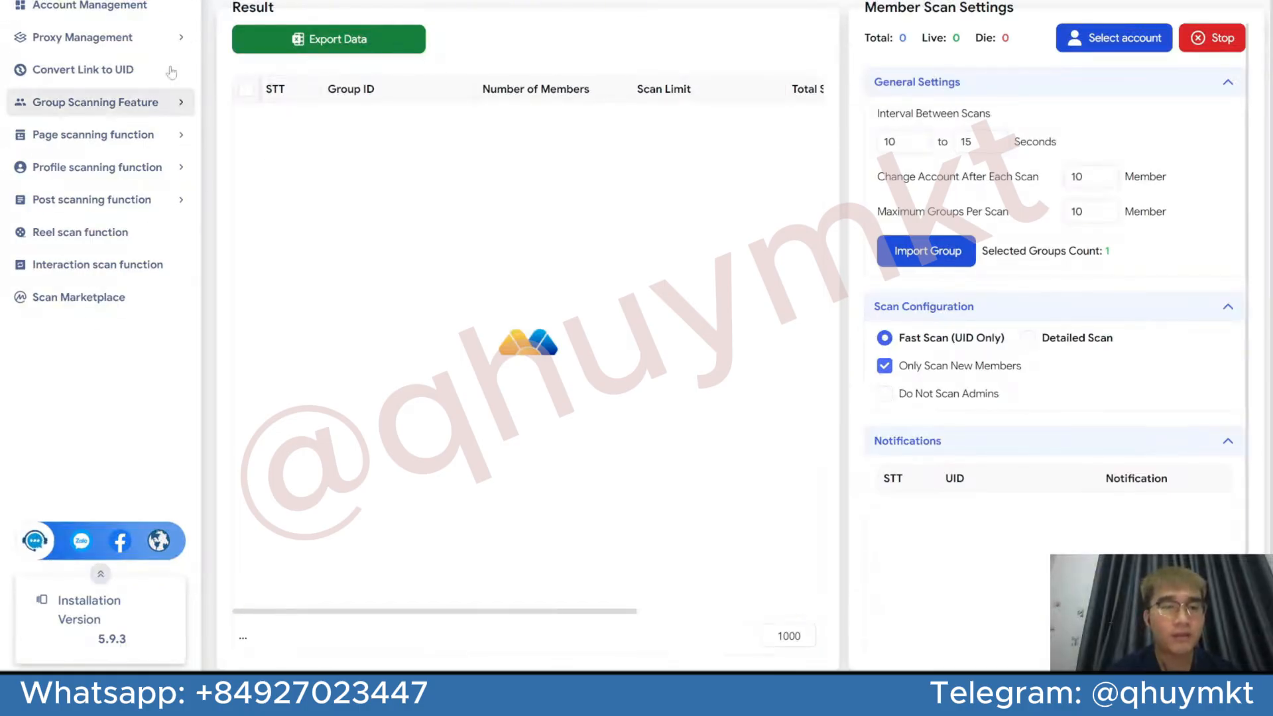
# Expand the group scanning features and review the group ID list stored in the member scan's group import
pyautogui.click(148, 106)
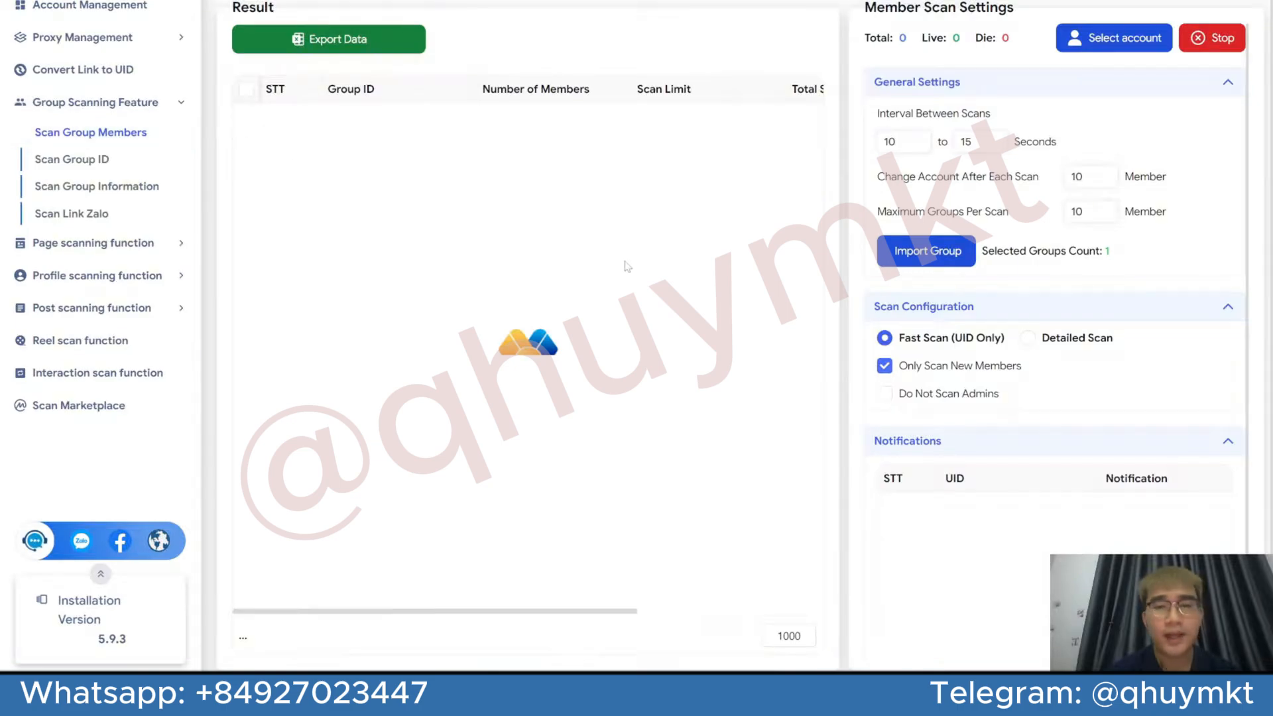
pyautogui.scroll(-2, 998, 216)
pyautogui.scroll(2, 998, 219)
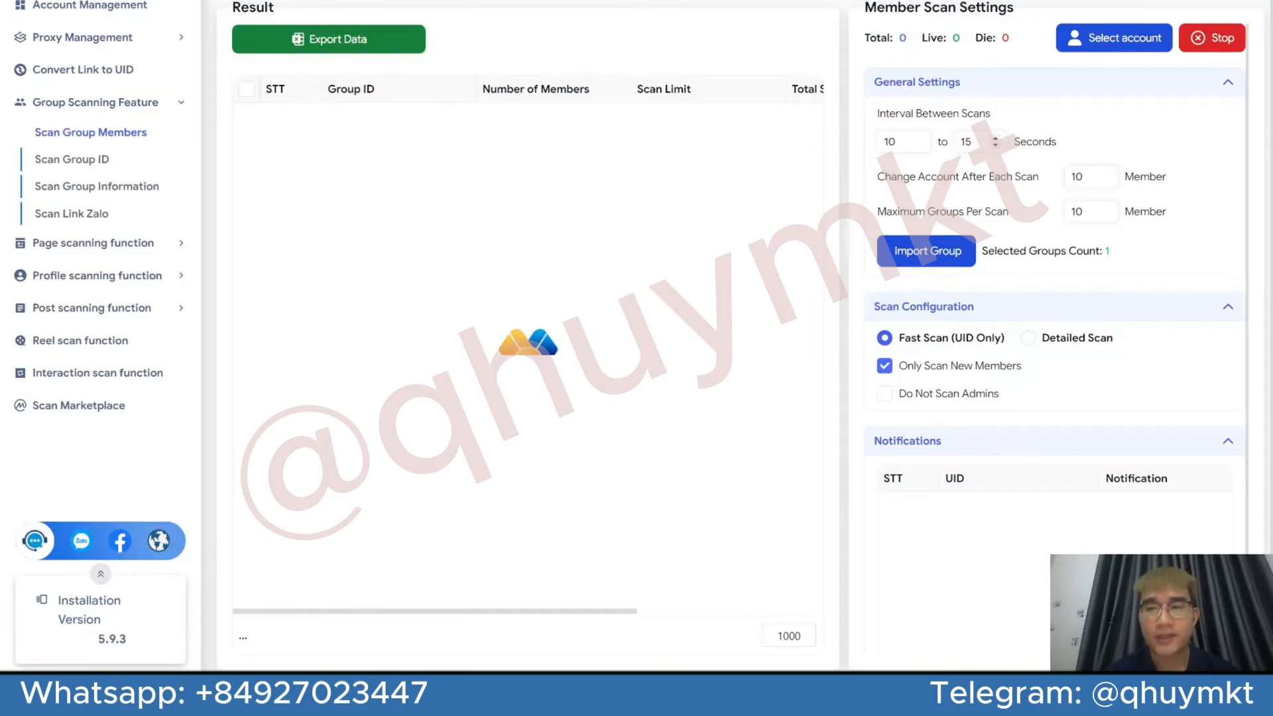
pyautogui.click(942, 252)
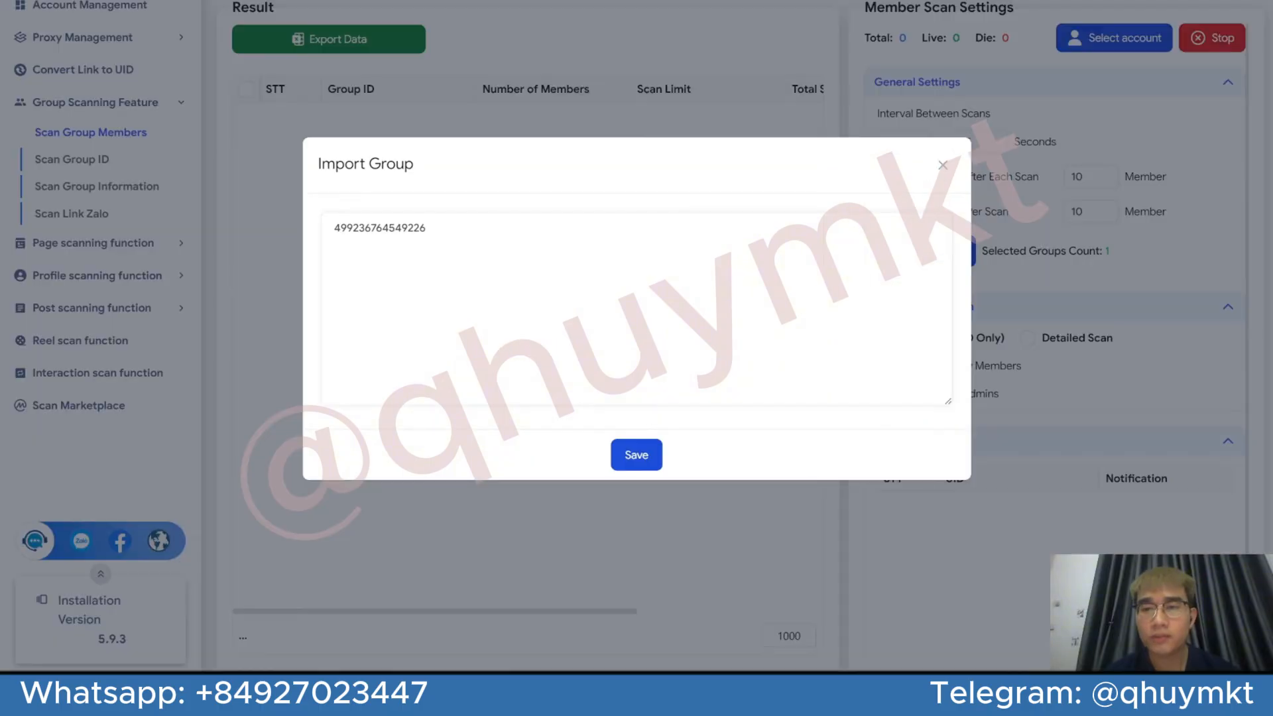
pyautogui.moveTo(428, 229); pyautogui.dragTo(332, 228)
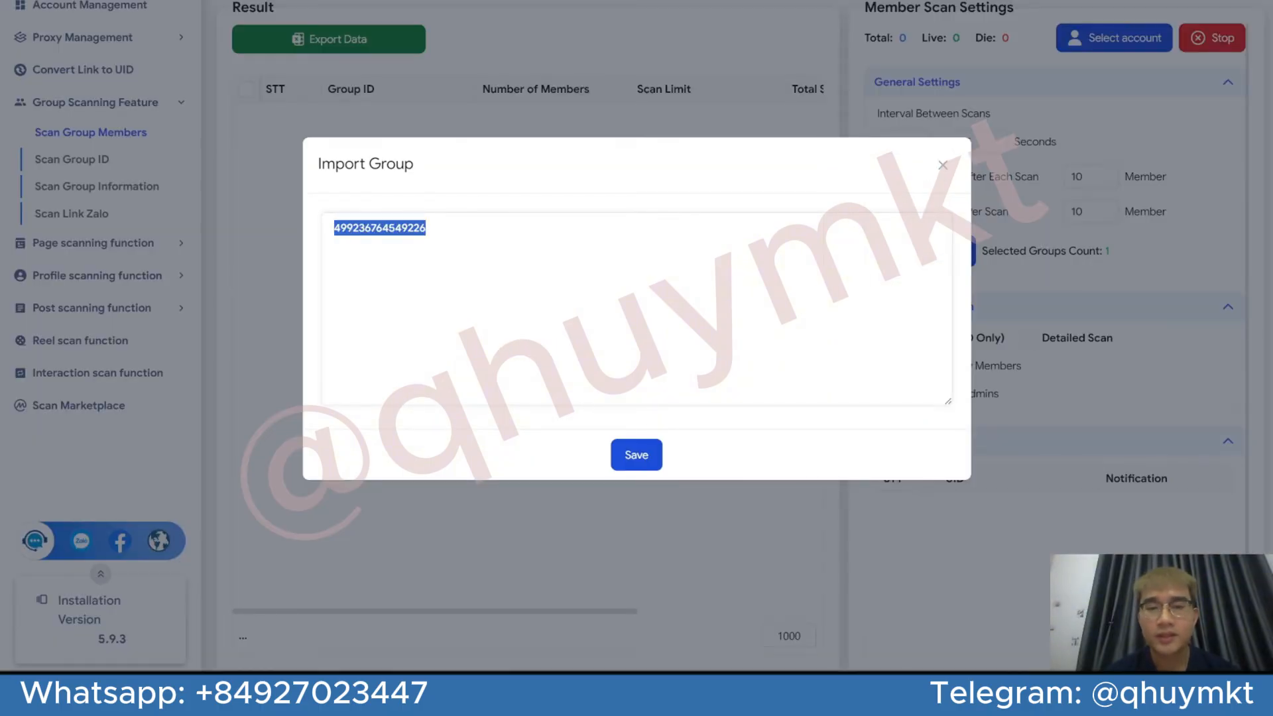
pyautogui.click(942, 165)
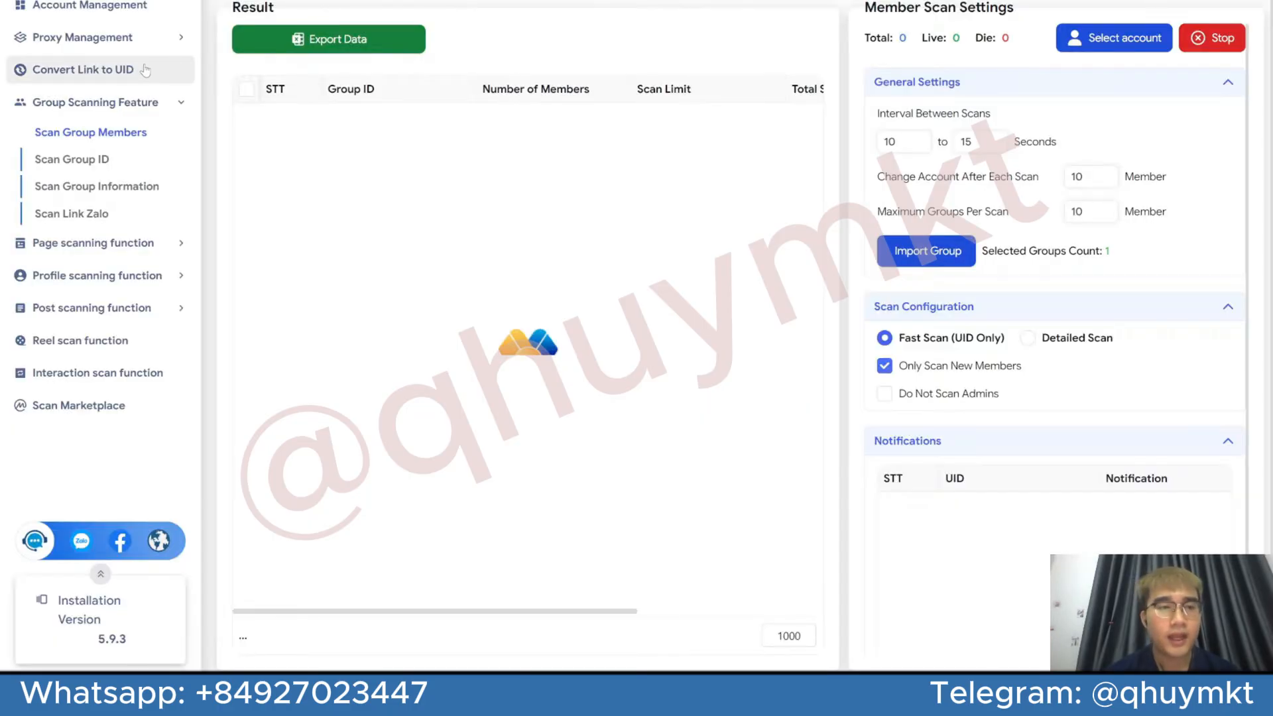
pyautogui.click(46, 71)
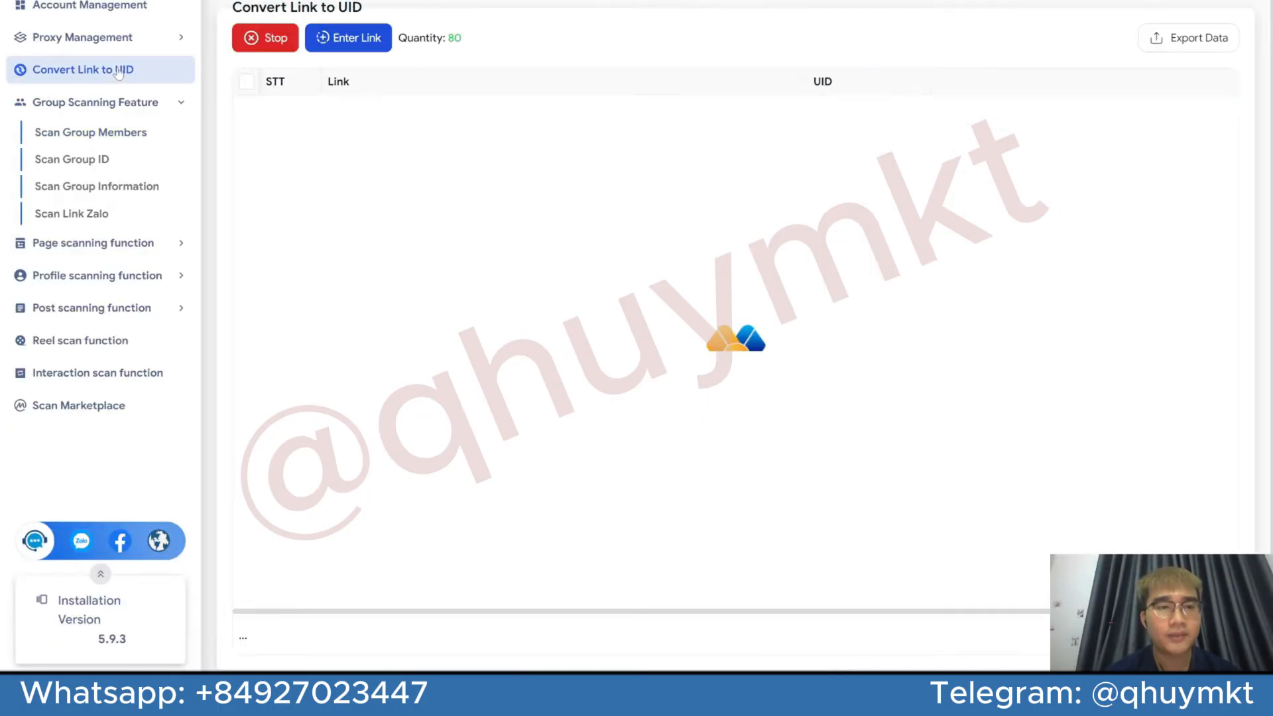
pyautogui.click(331, 54)
pyautogui.hotkey('ctrl', 'a')
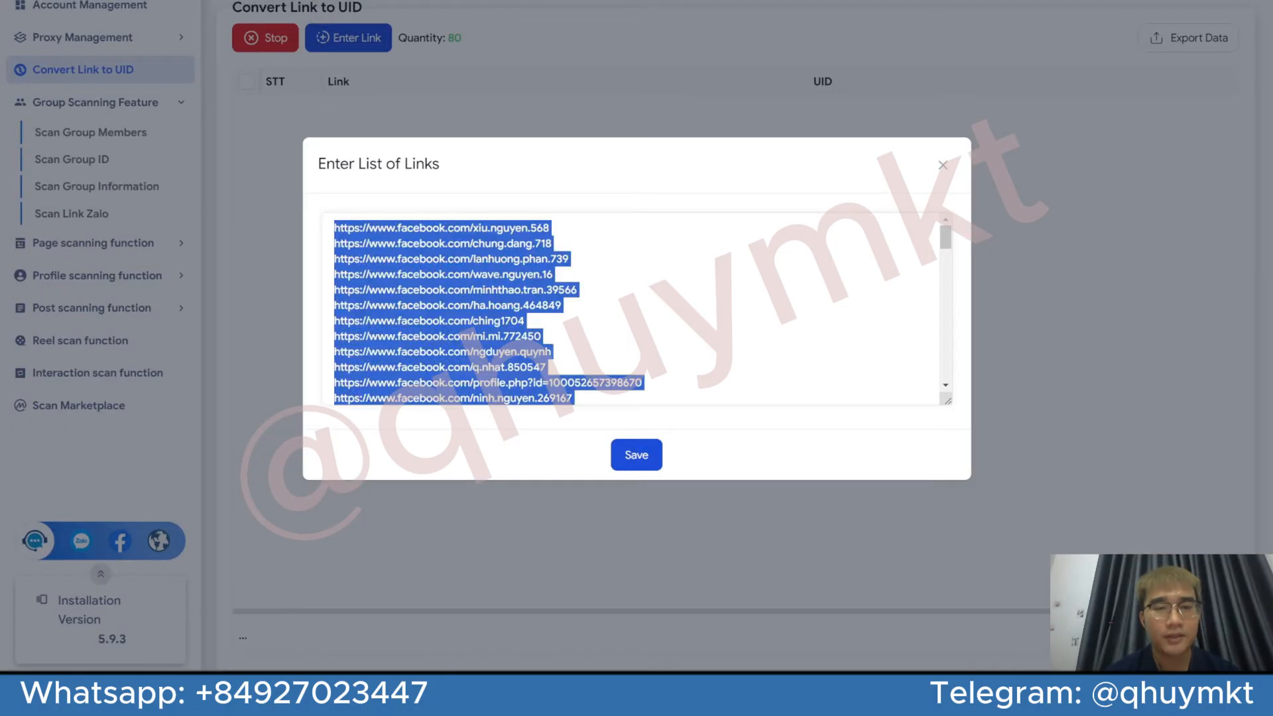
pyautogui.press('BackSpace')
pyautogui.hotkey('ctrl', 'v')
pyautogui.hotkey('ctrl', 'a')
pyautogui.click(637, 454)
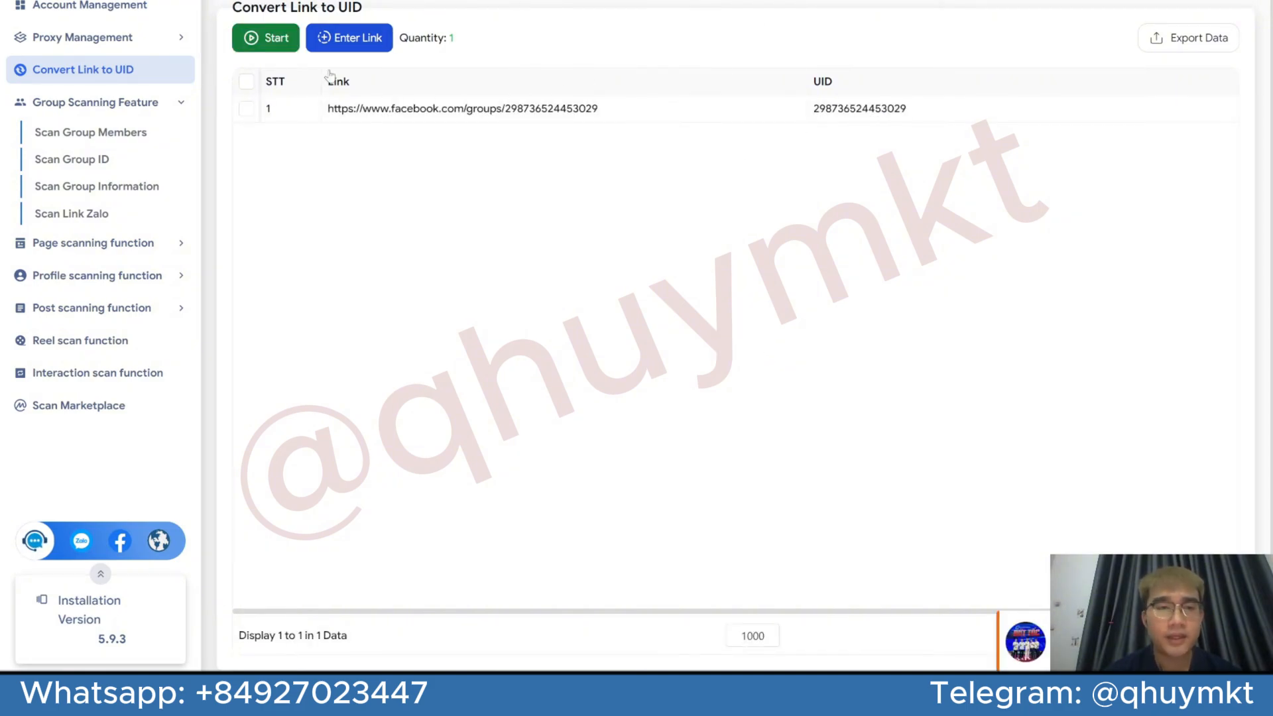
# Copy the UID of the converted group link
pyautogui.click(246, 109)
pyautogui.rightClick(557, 115)
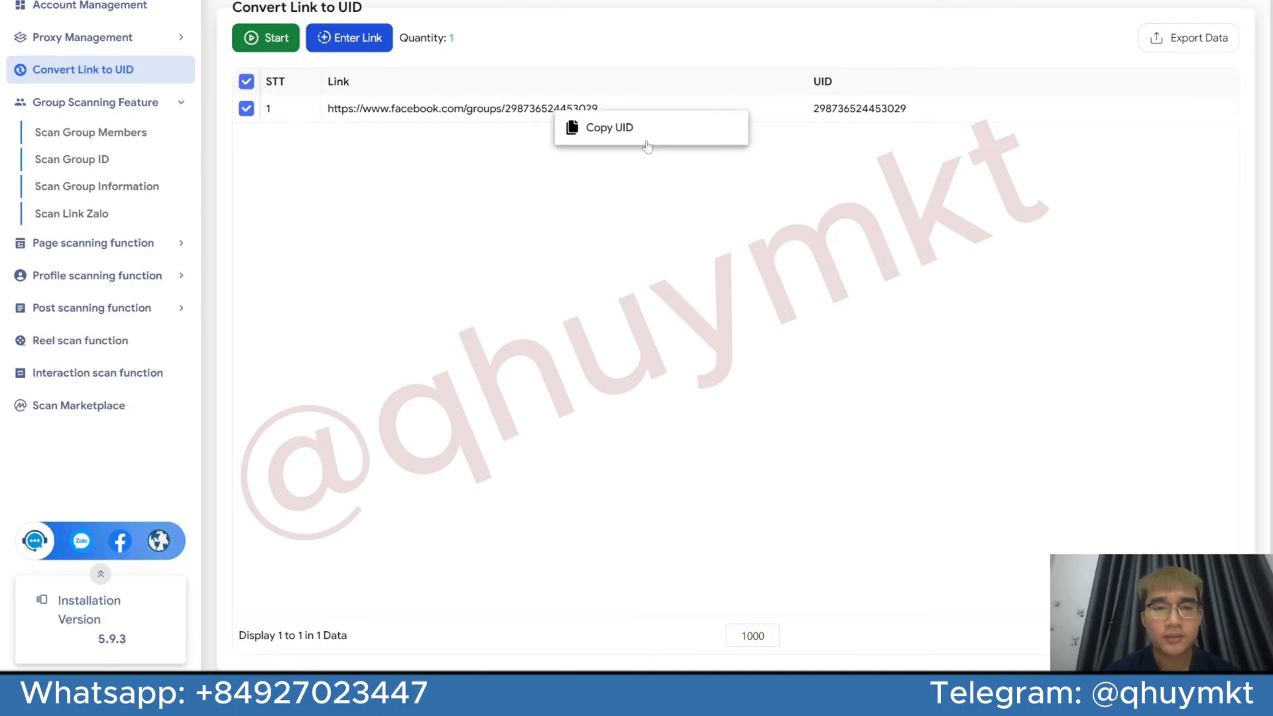
pyautogui.click(640, 127)
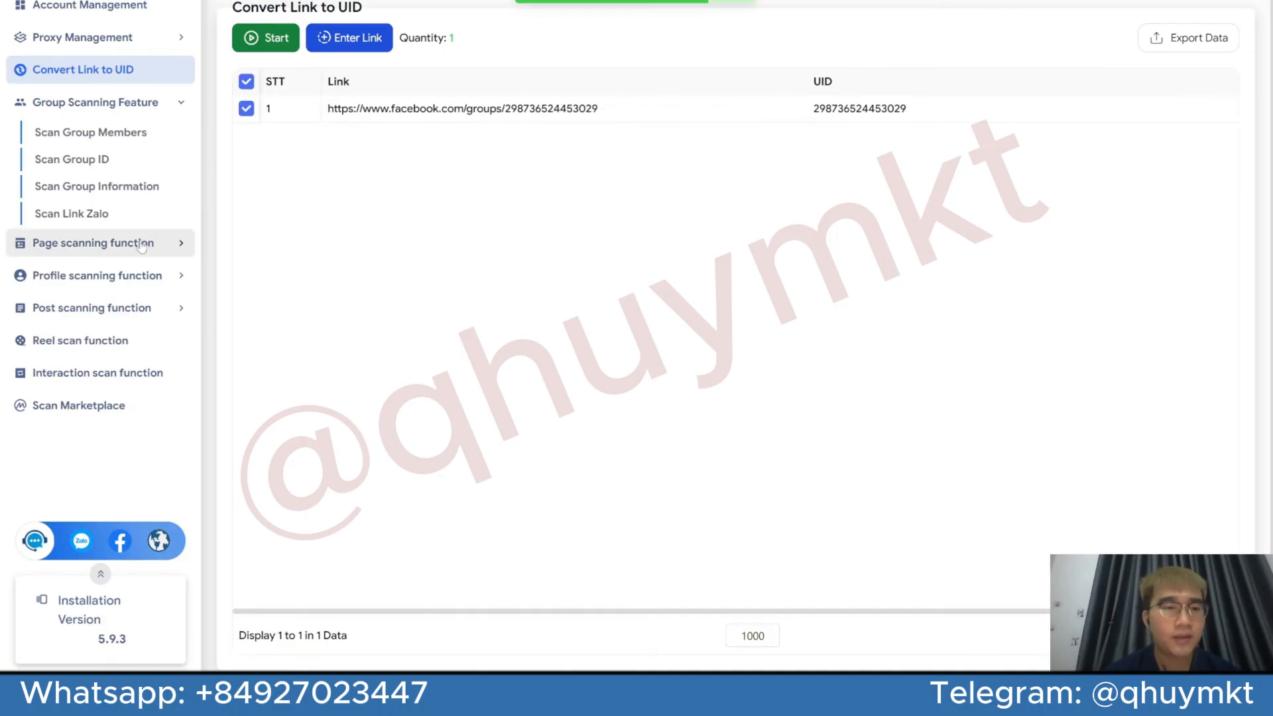
# In Scan Group Members, set the interval between scans to 20 to 2140 seconds and the account change to 10 members
pyautogui.click(91, 132)
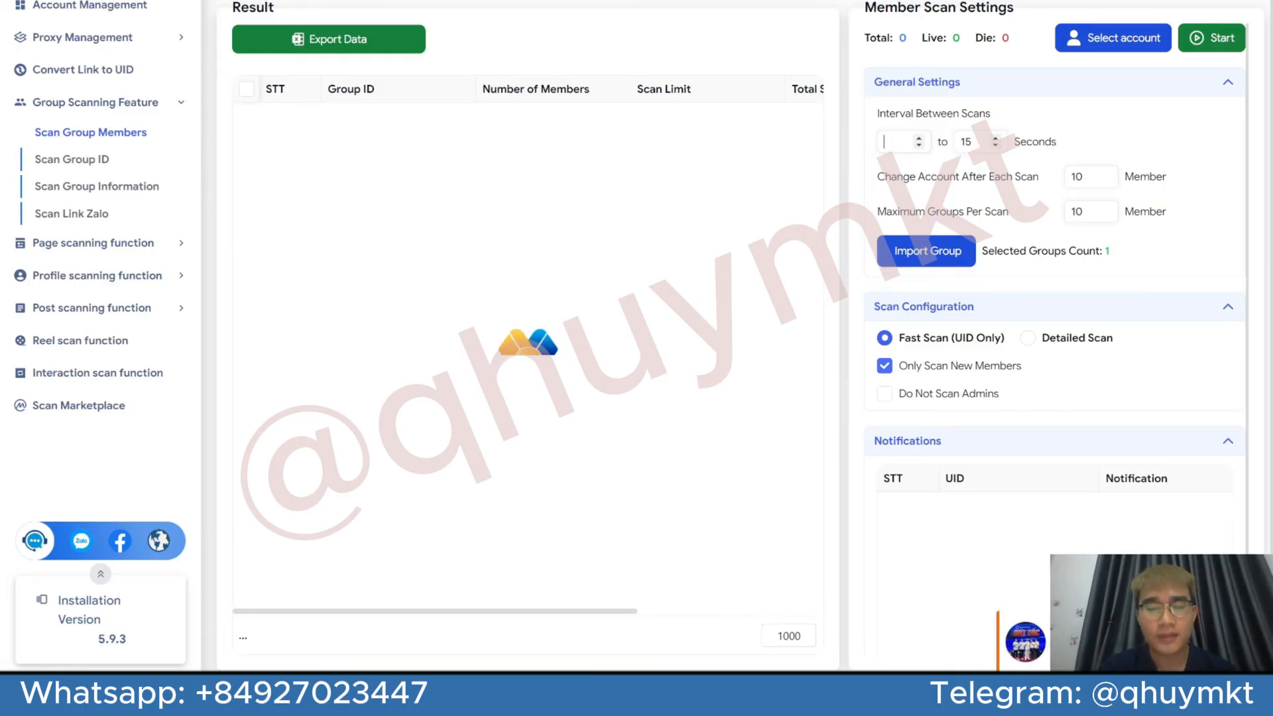
pyautogui.write('20')
pyautogui.press('Tab')
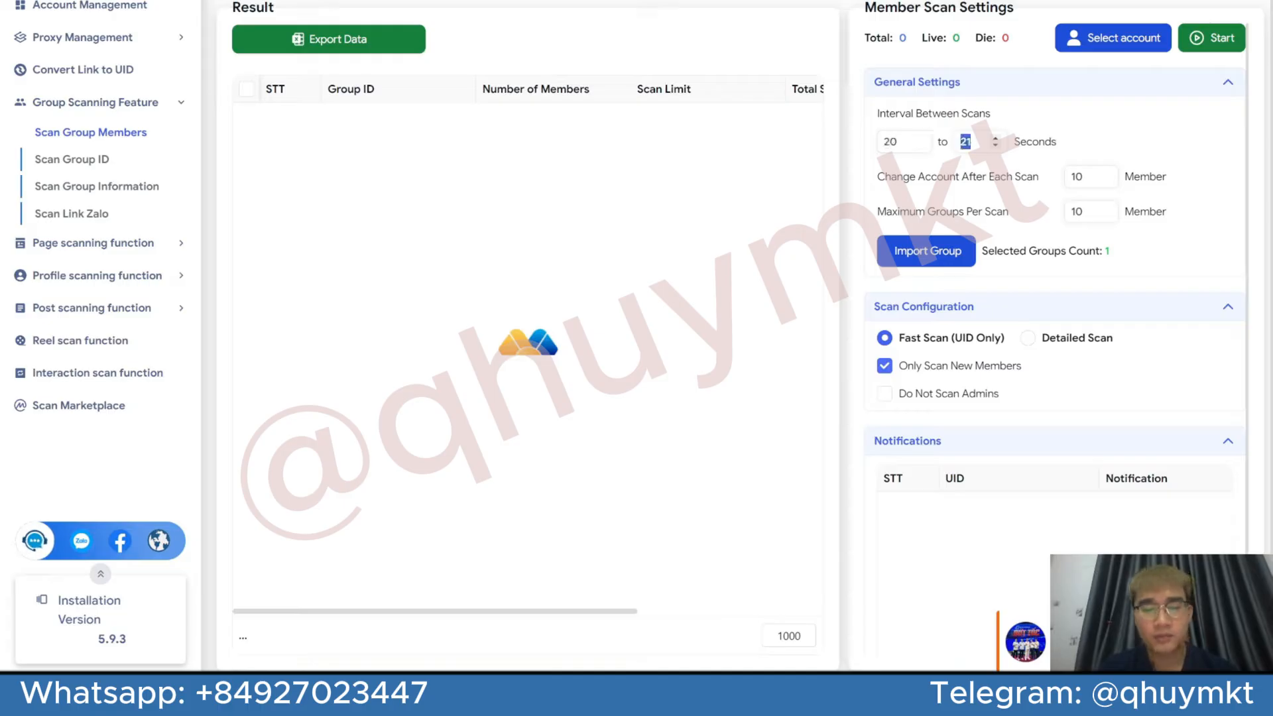
pyautogui.write('2140')
pyautogui.press('Tab')
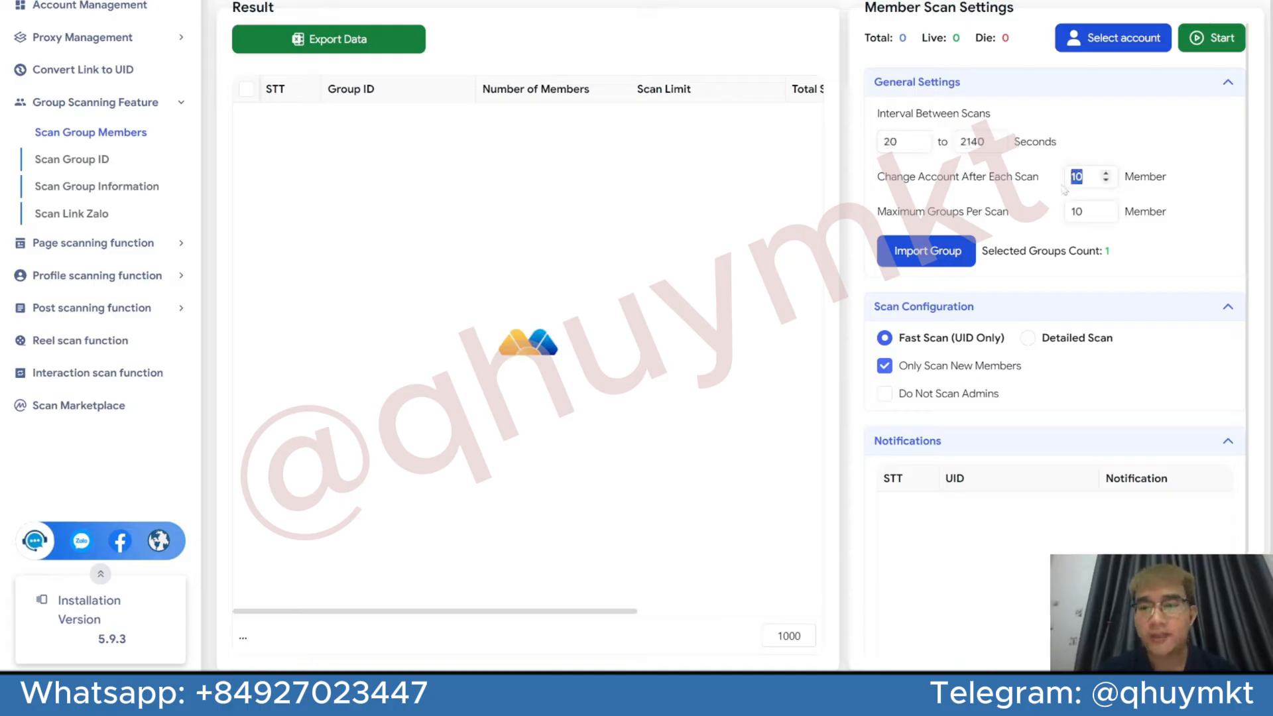
pyautogui.write('10')
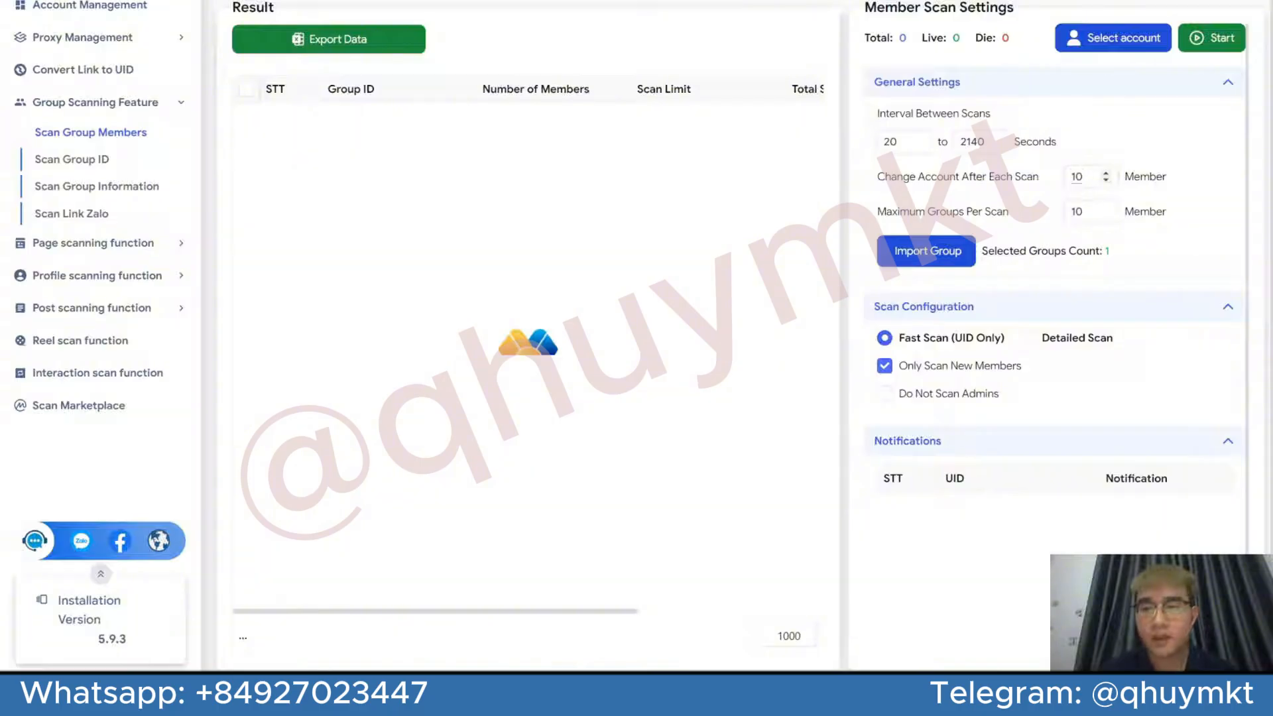
pyautogui.click(927, 251)
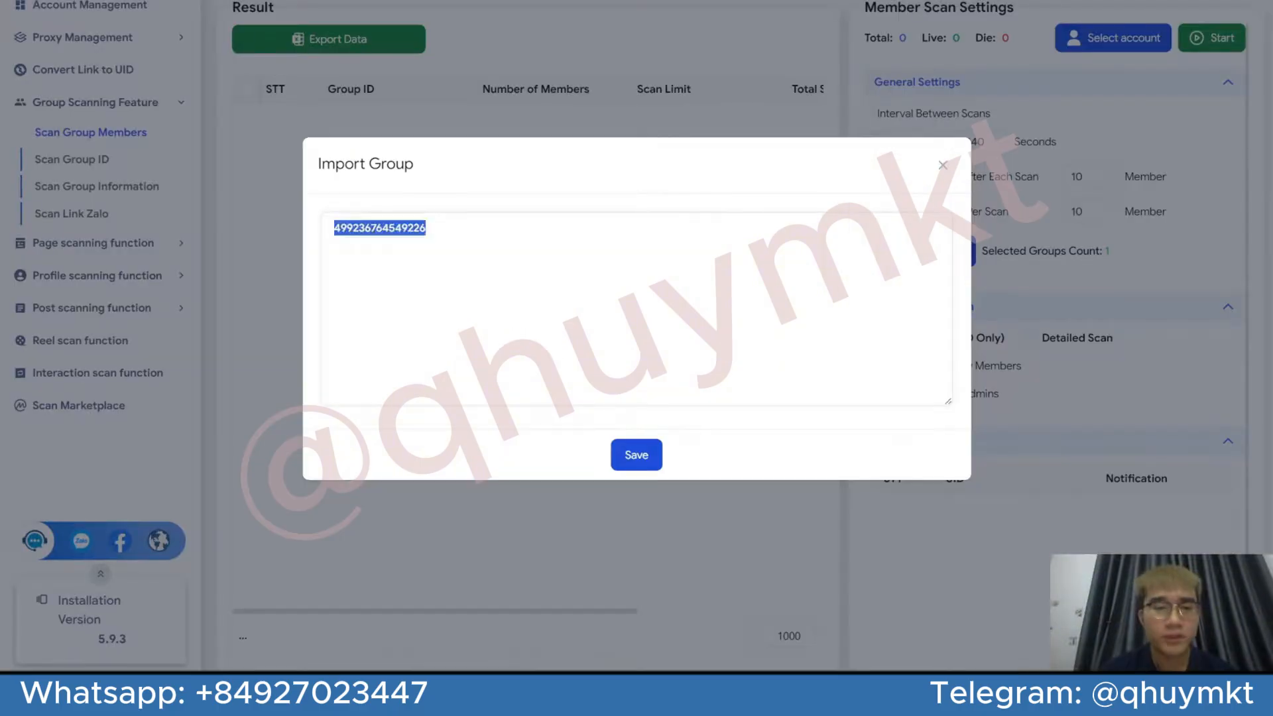
pyautogui.click(636, 454)
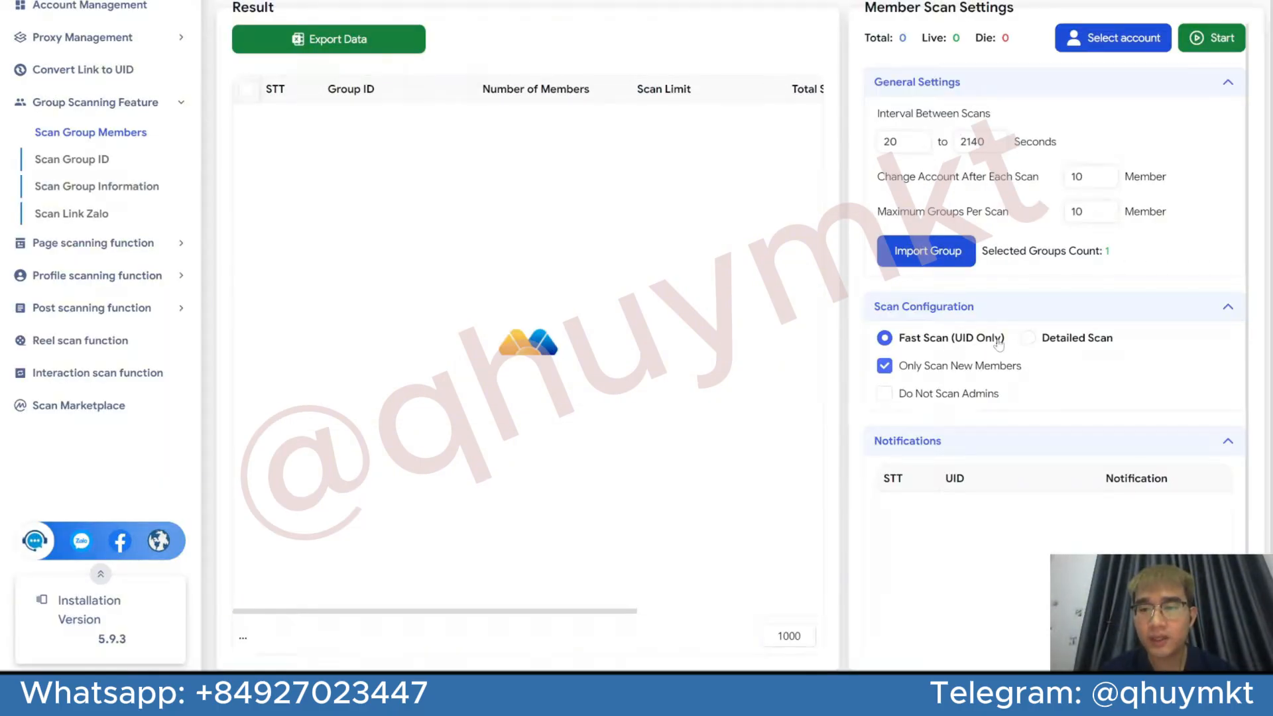
pyautogui.click(1038, 345)
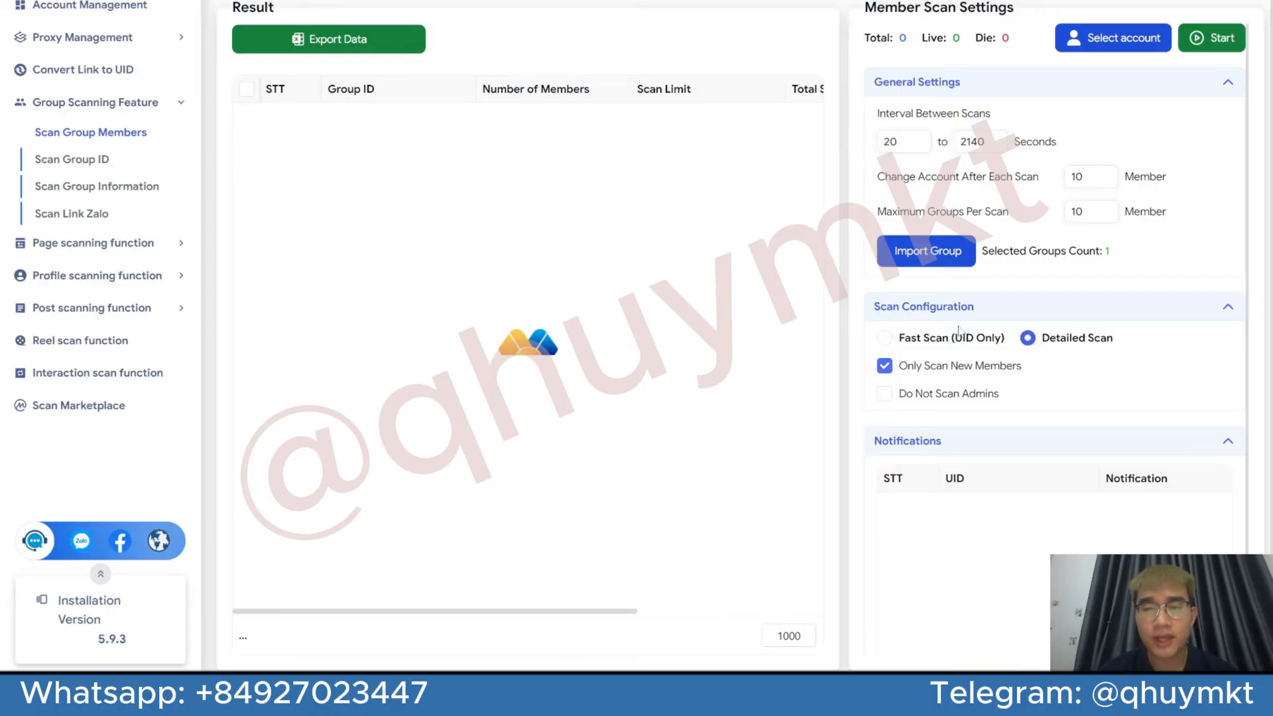
pyautogui.hscroll(2, 655, 260)
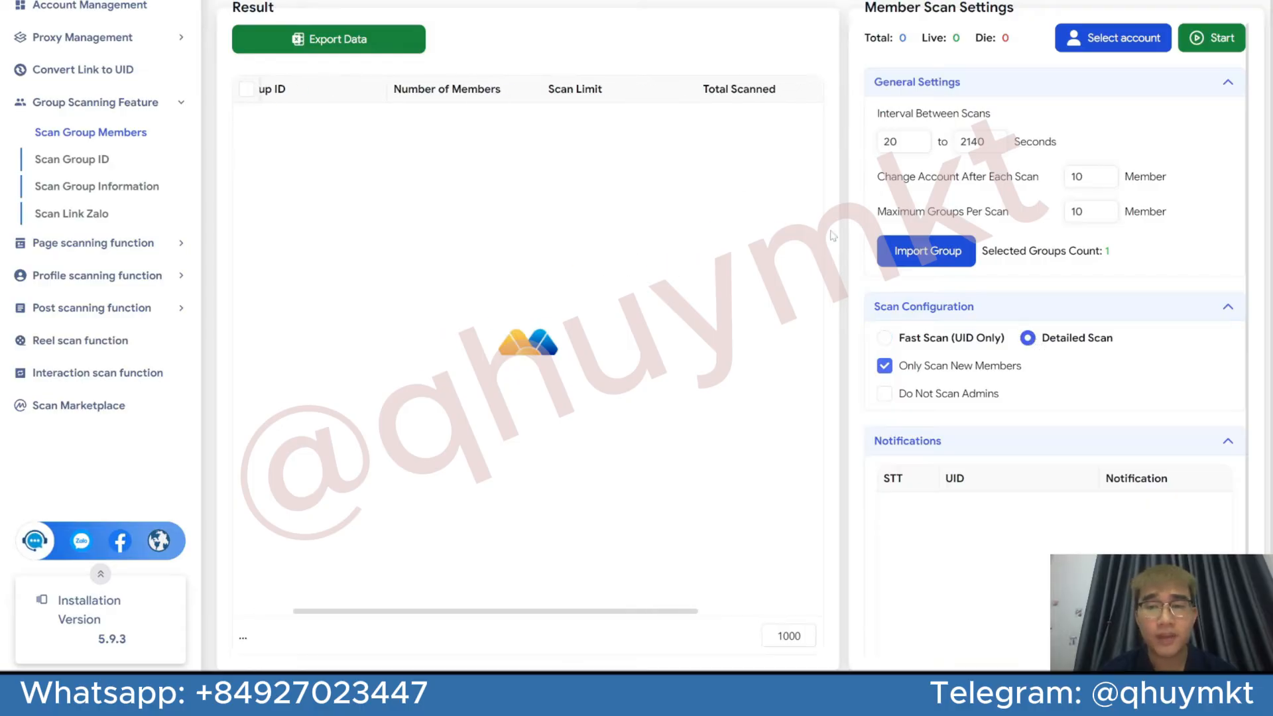
pyautogui.hscroll(-2, 736, 231)
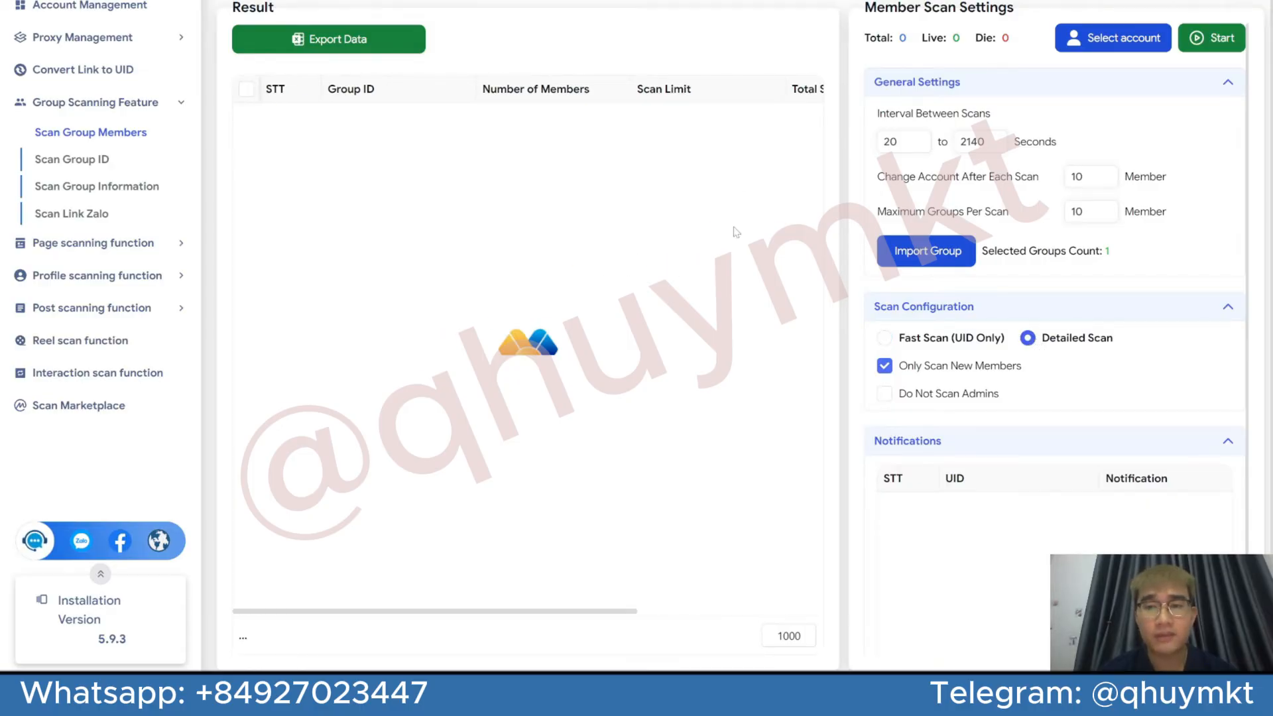
pyautogui.click(917, 340)
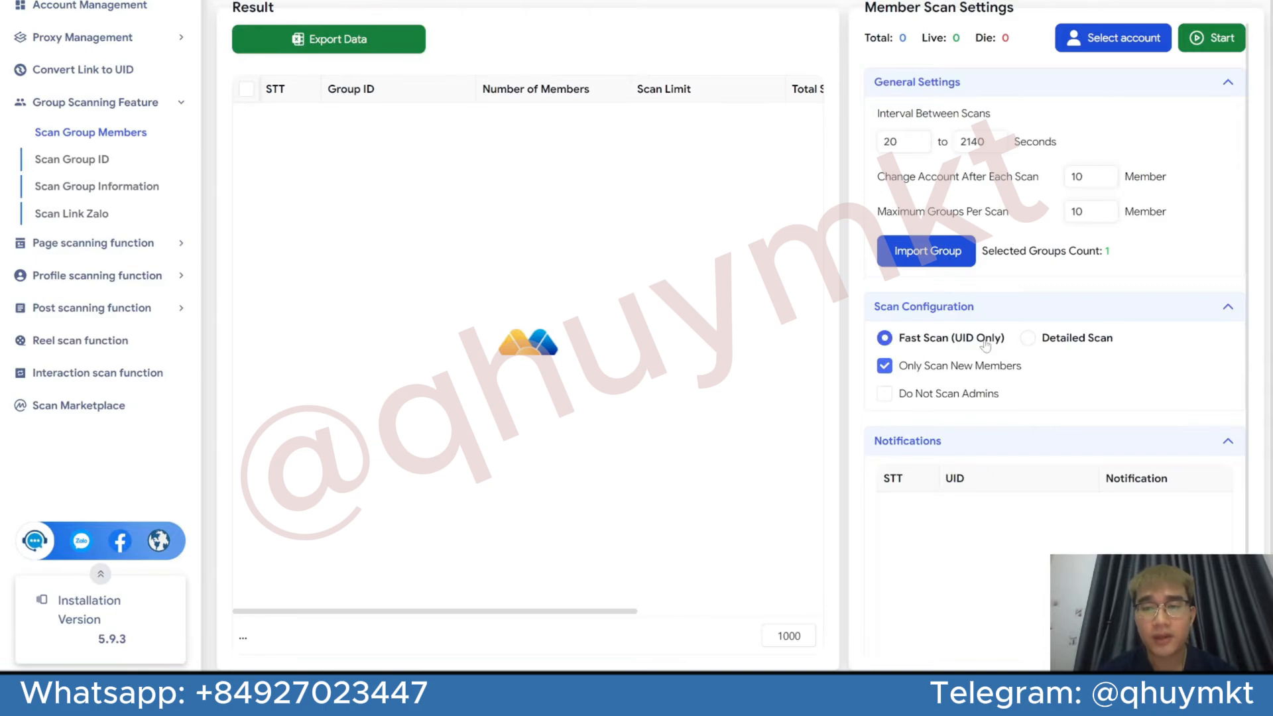
# Configure a Detailed Scan with Only Scan New Members and Do Not Scan Admins enabled
pyautogui.click(1038, 342)
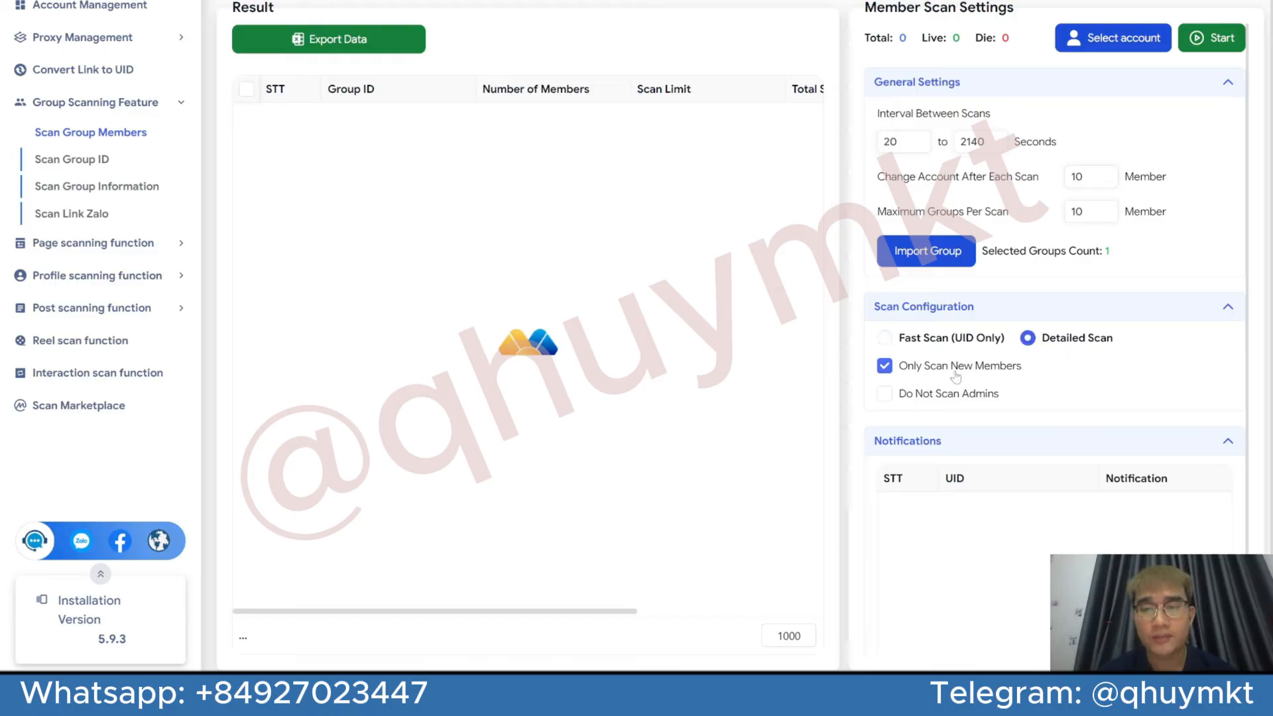
pyautogui.click(888, 367)
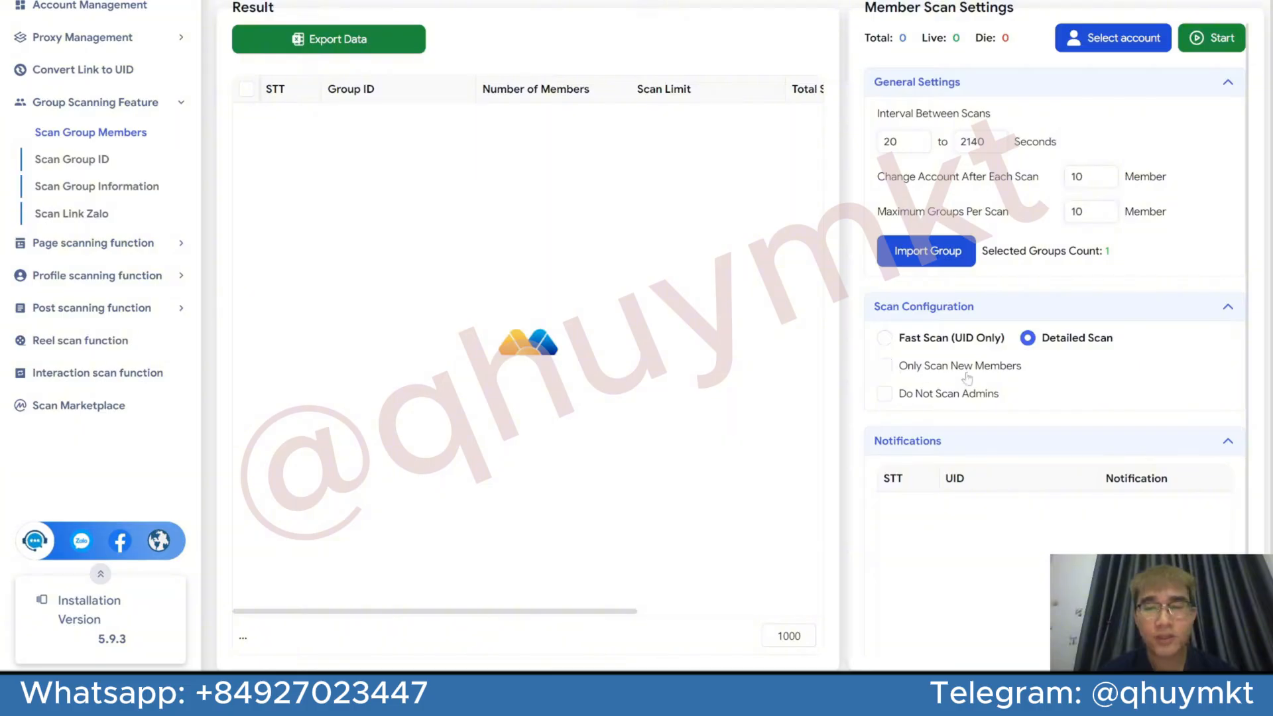
pyautogui.click(891, 370)
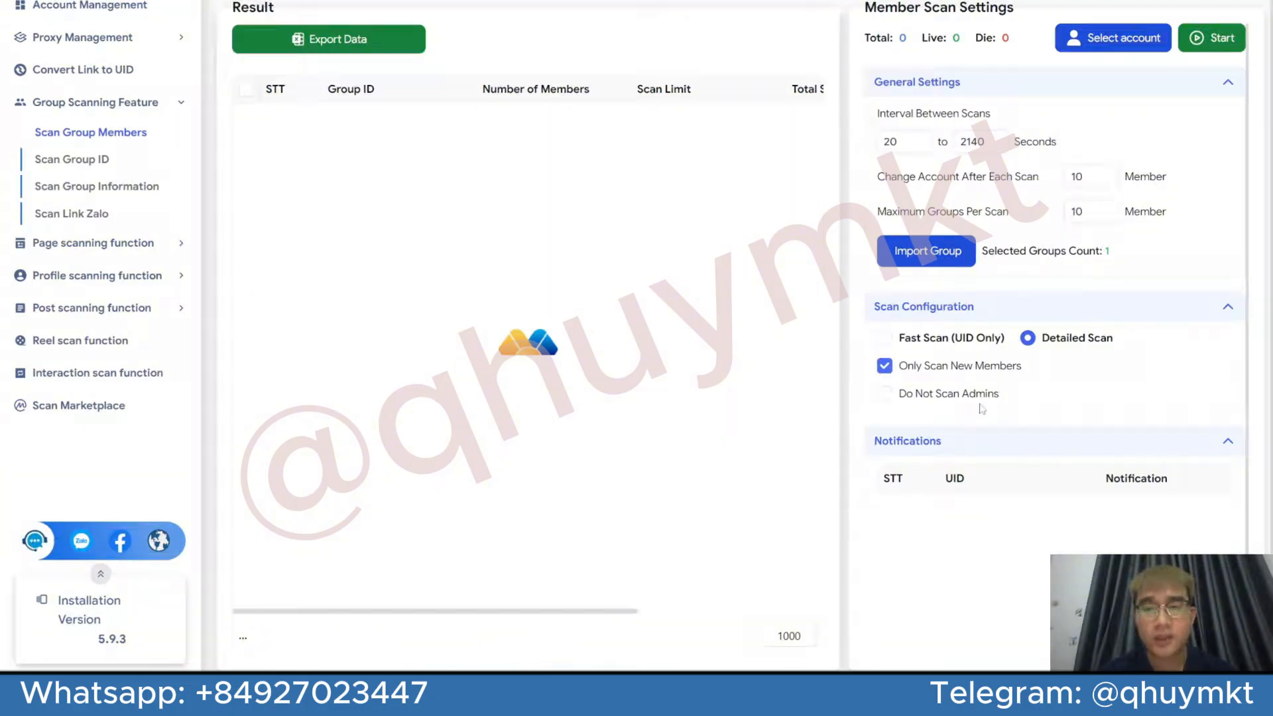
pyautogui.click(892, 398)
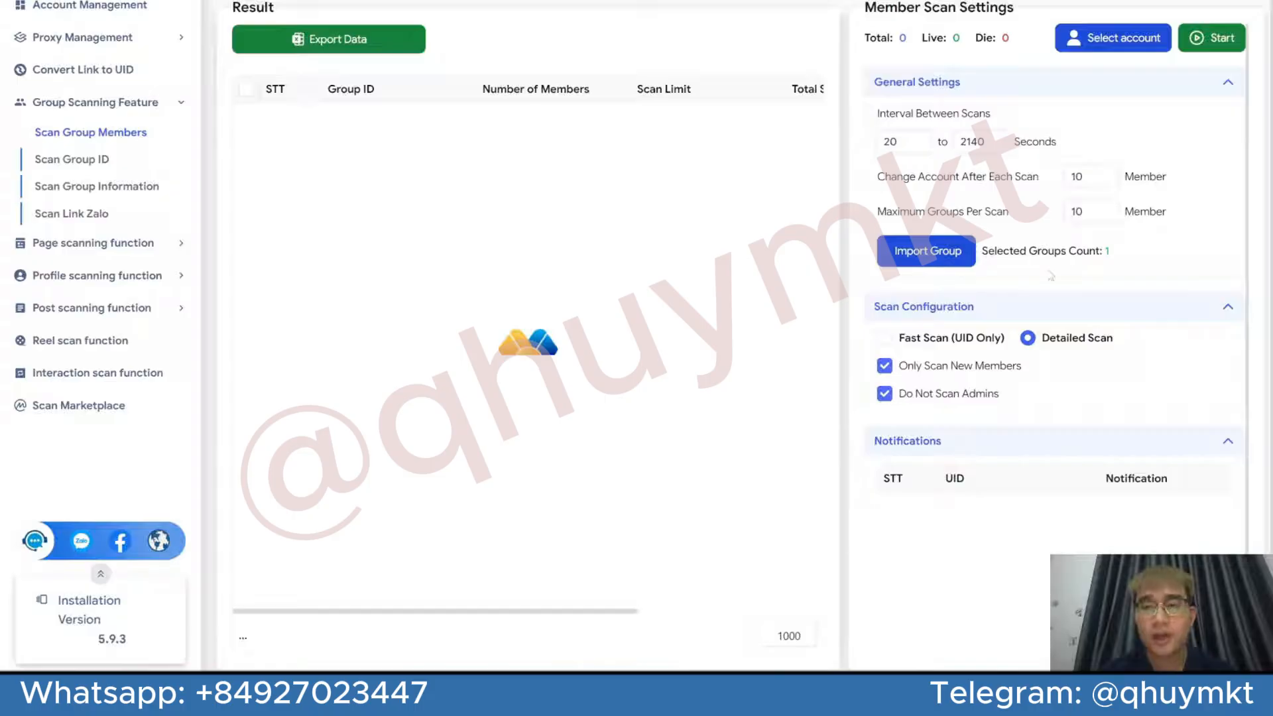
# Assign the listed live account to the member scan and start scanning
pyautogui.click(1138, 41)
pyautogui.click(237, 238)
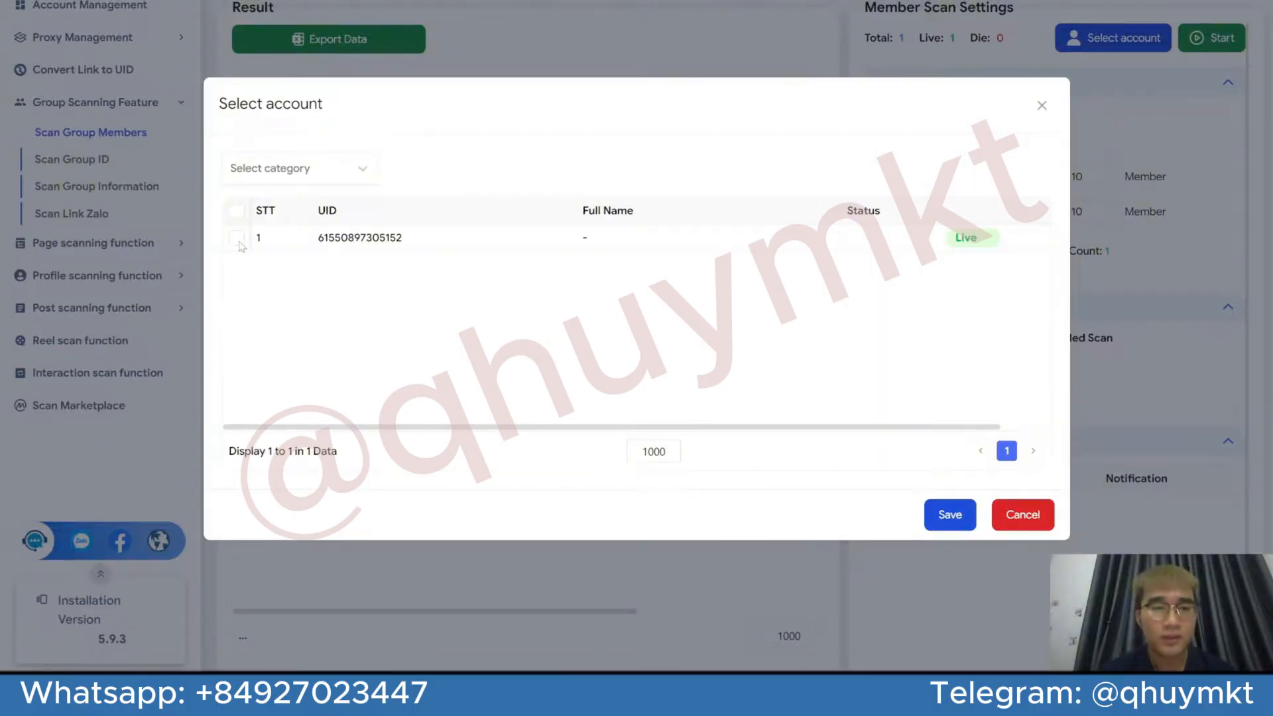
pyautogui.click(950, 514)
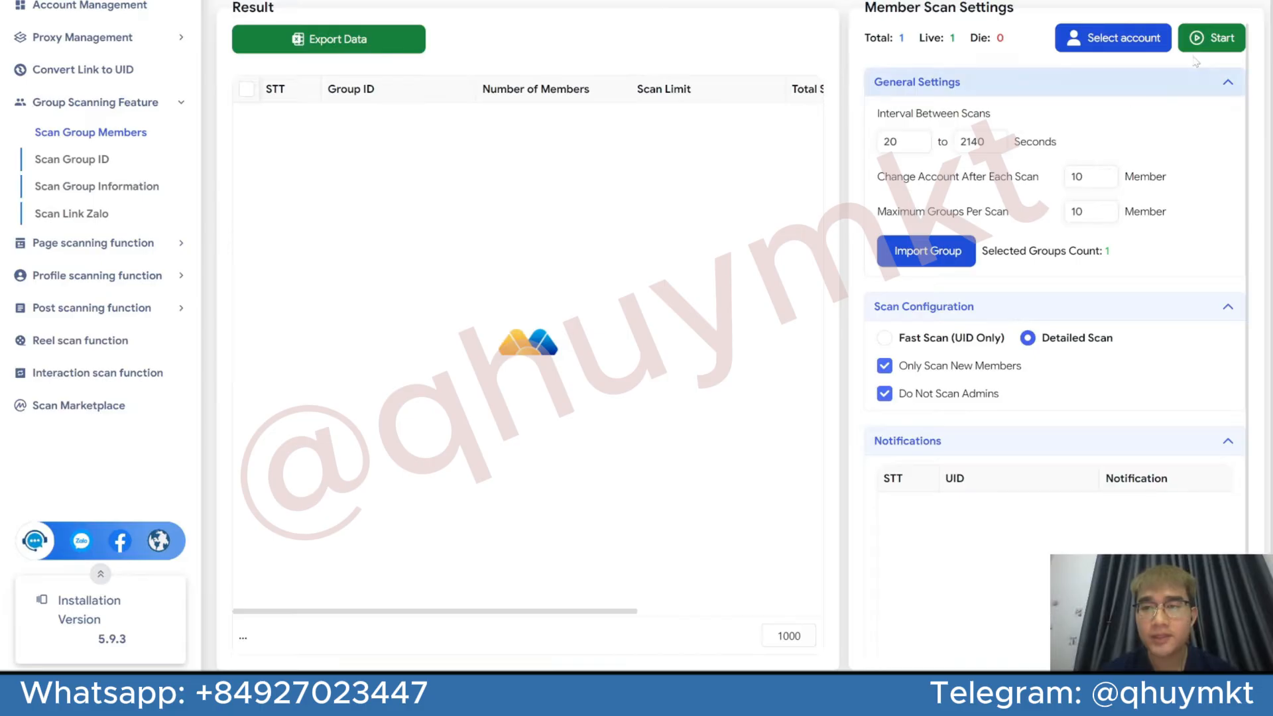
pyautogui.click(1211, 39)
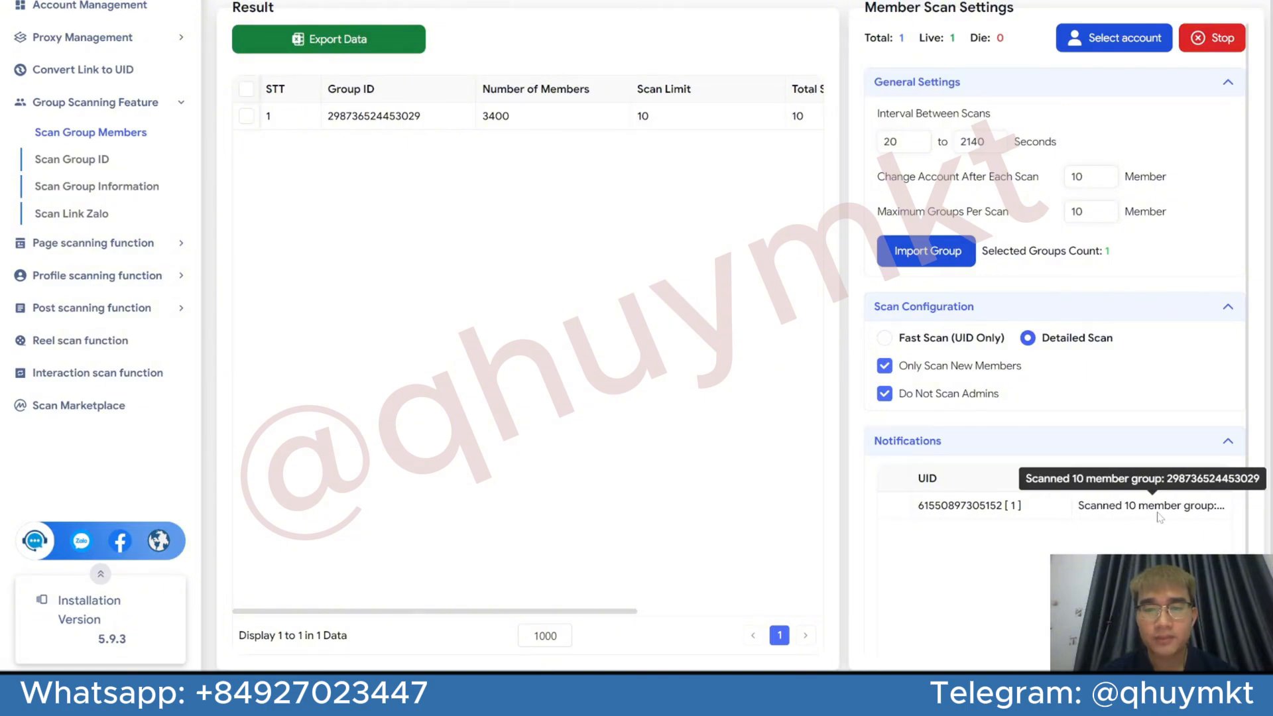
# Examine the scan result's member number, scan limit, total scanned and scanning account
pyautogui.hscroll(5, 577, 120)
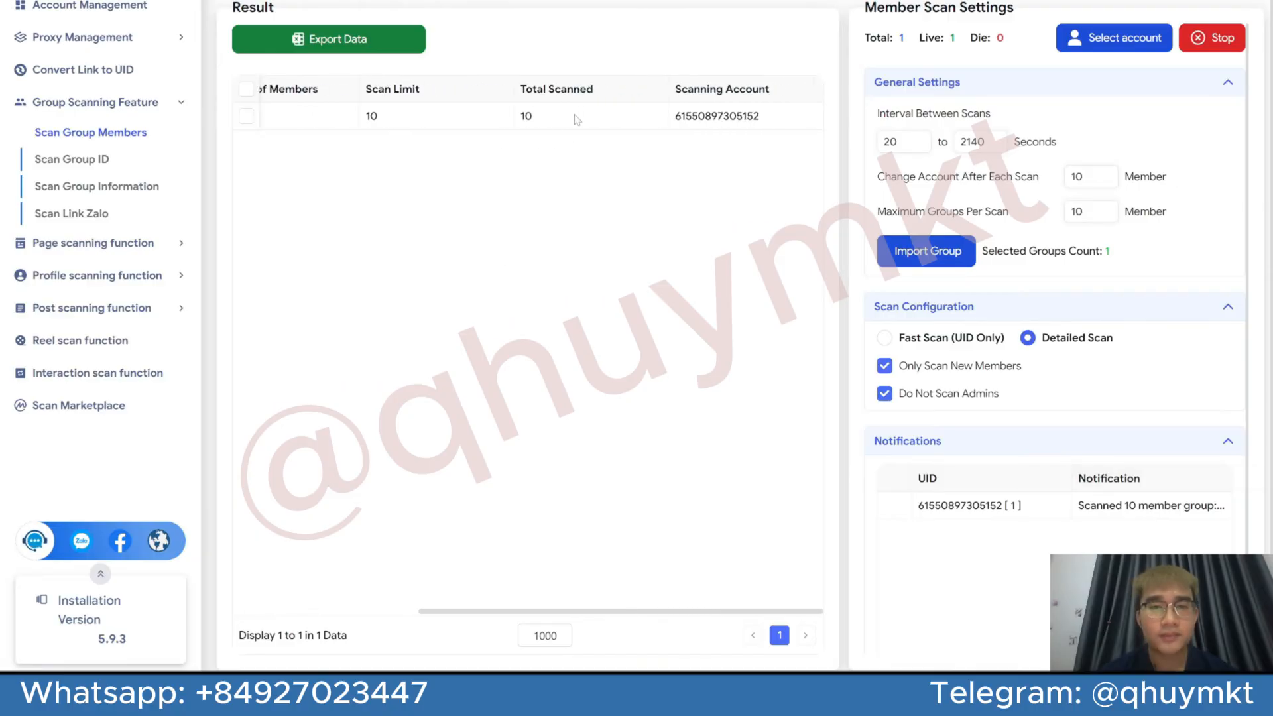
pyautogui.hscroll(-5, 577, 120)
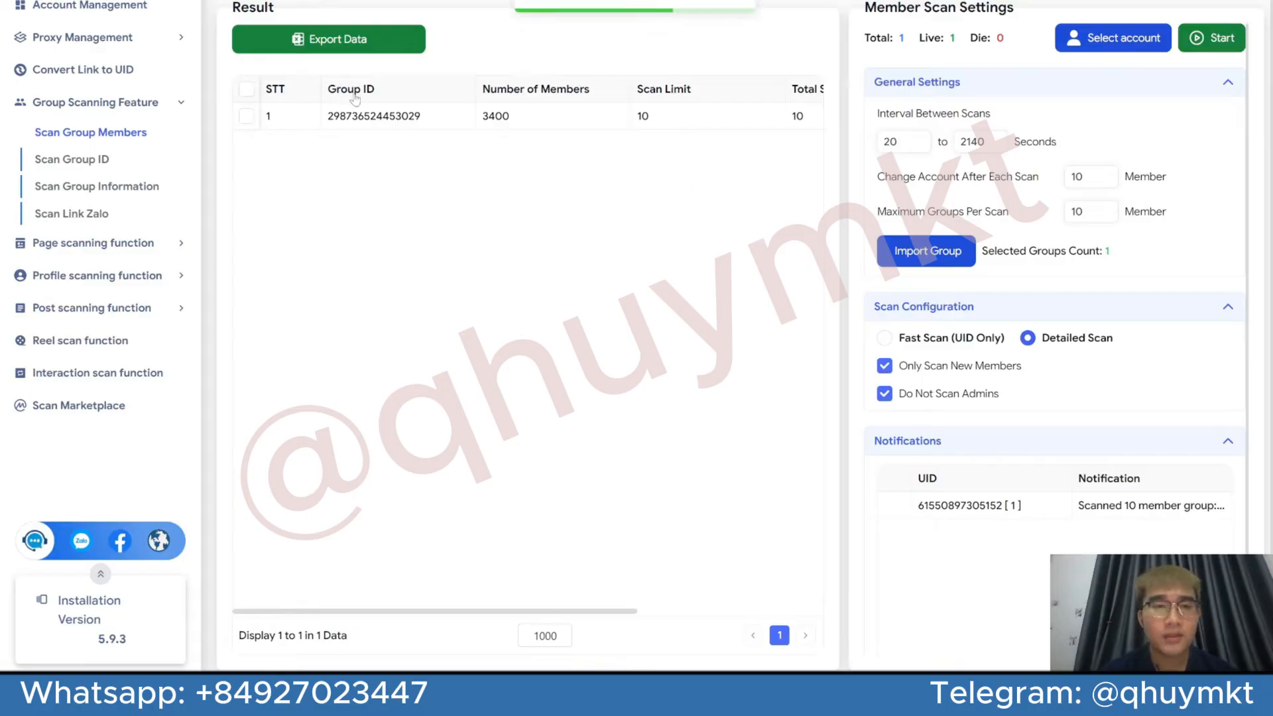
pyautogui.hscroll(2, 451, 106)
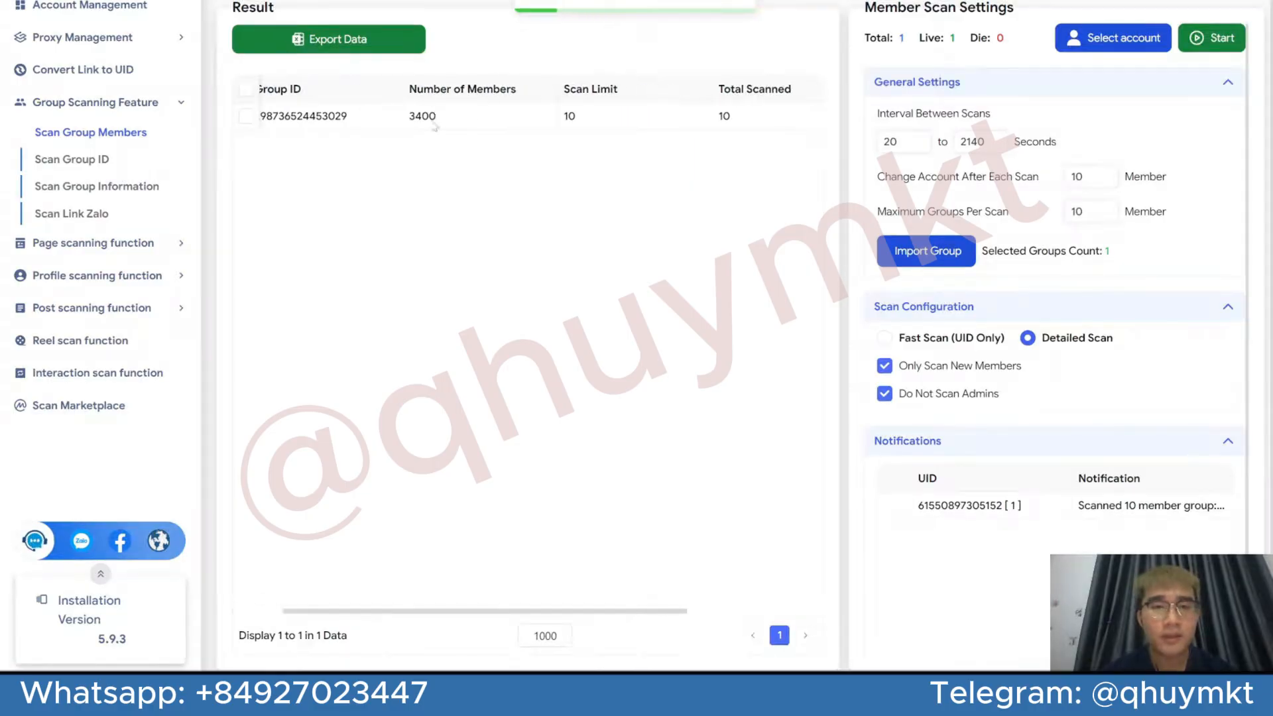
pyautogui.hscroll(2, 614, 99)
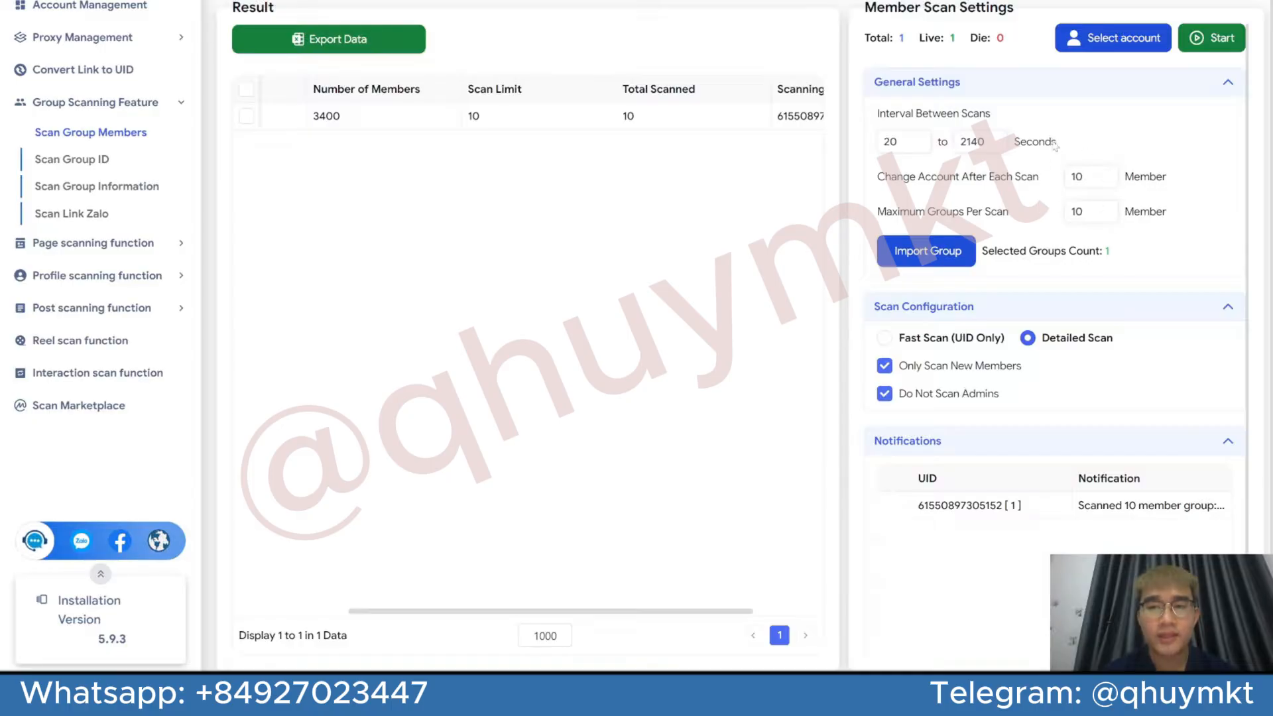
pyautogui.hscroll(1, 667, 136)
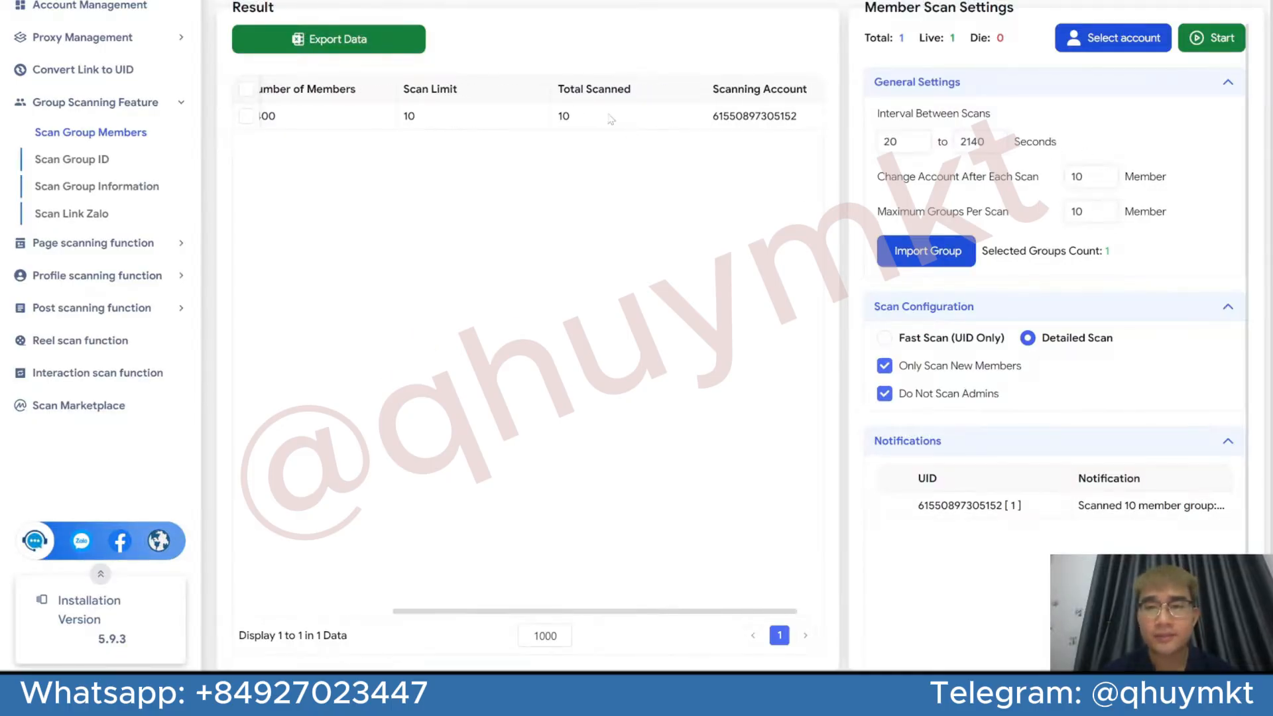
pyautogui.hscroll(1, 755, 131)
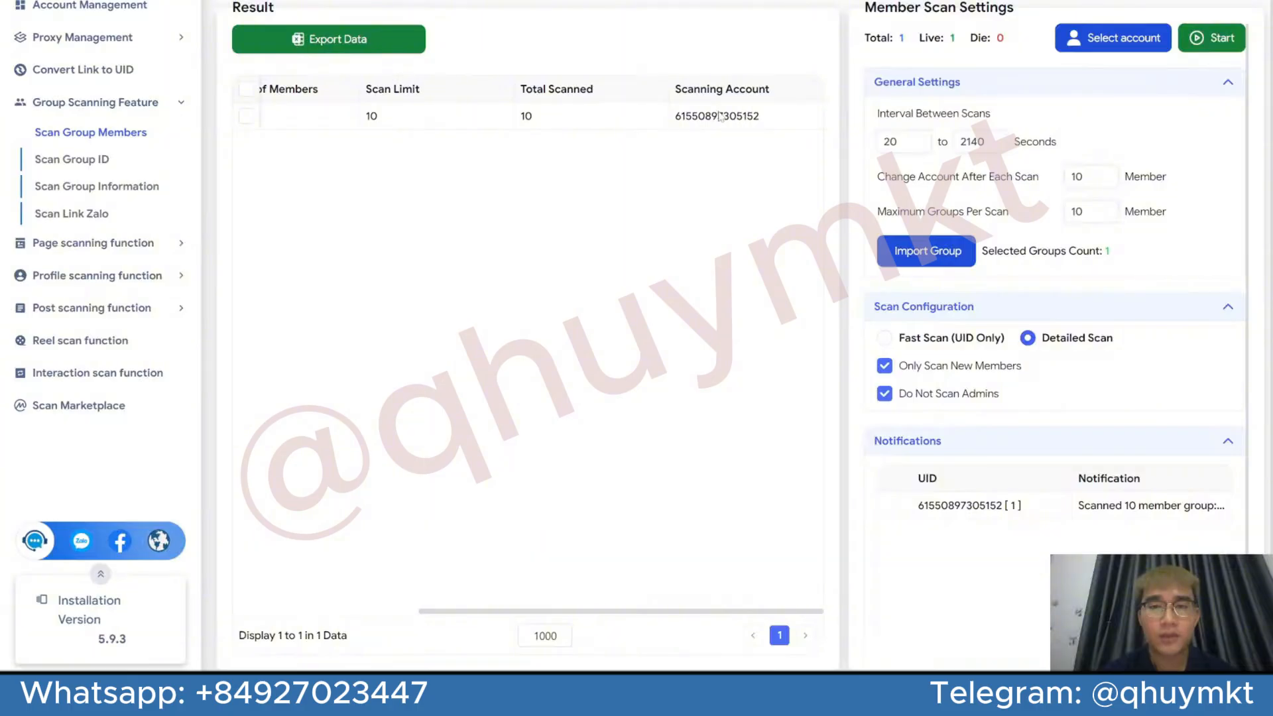
pyautogui.hscroll(-4, 530, 126)
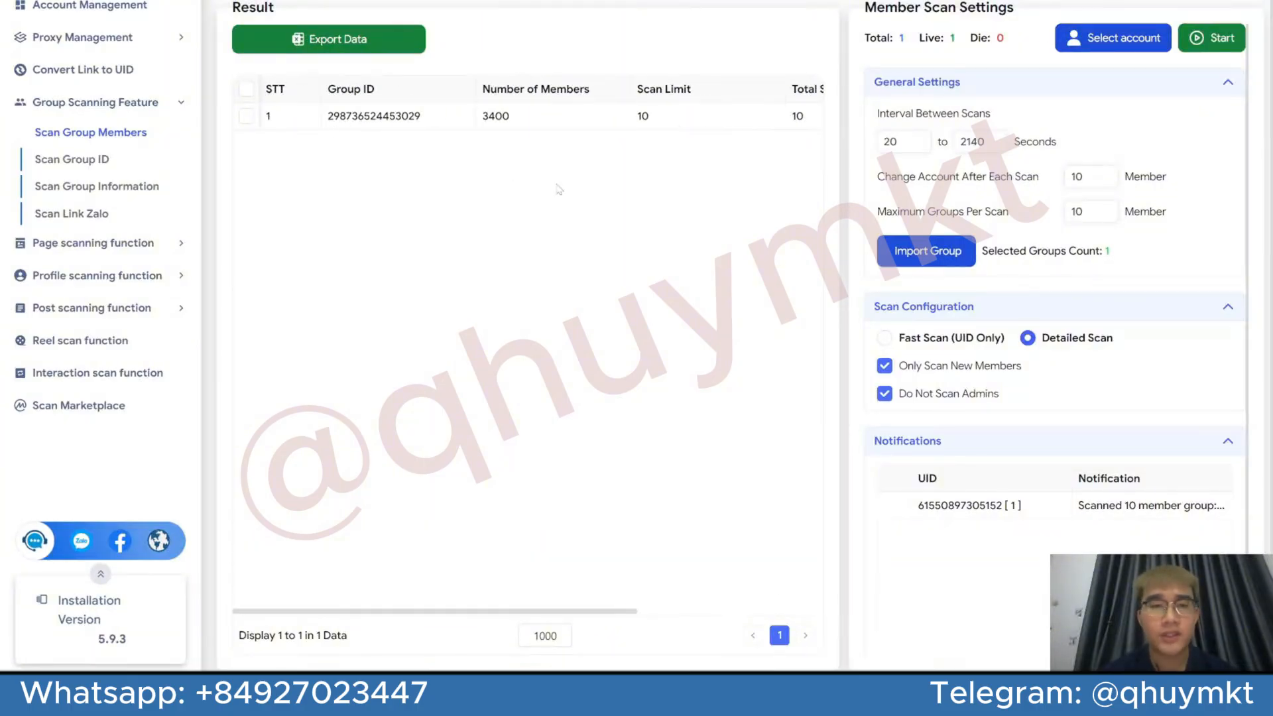
# Export all group member scan results to a spreadsheet and widen its Member ID column to fit the contents
pyautogui.click(247, 90)
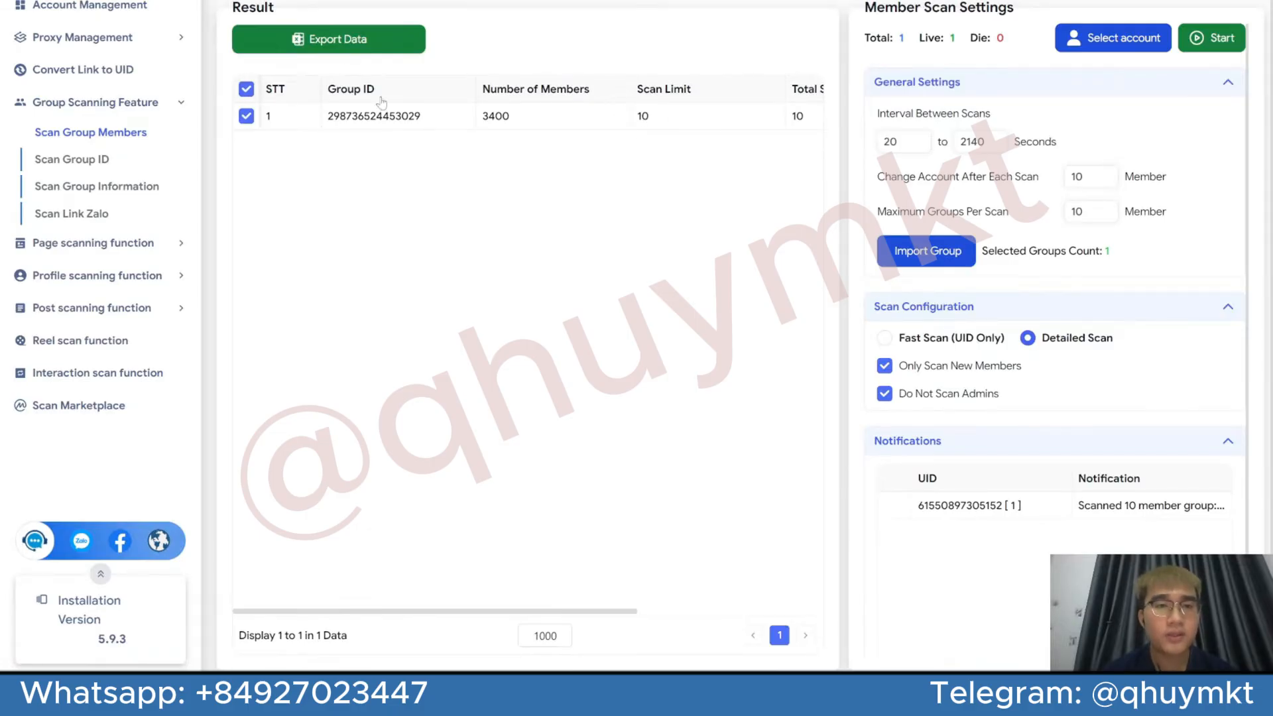
pyautogui.click(384, 44)
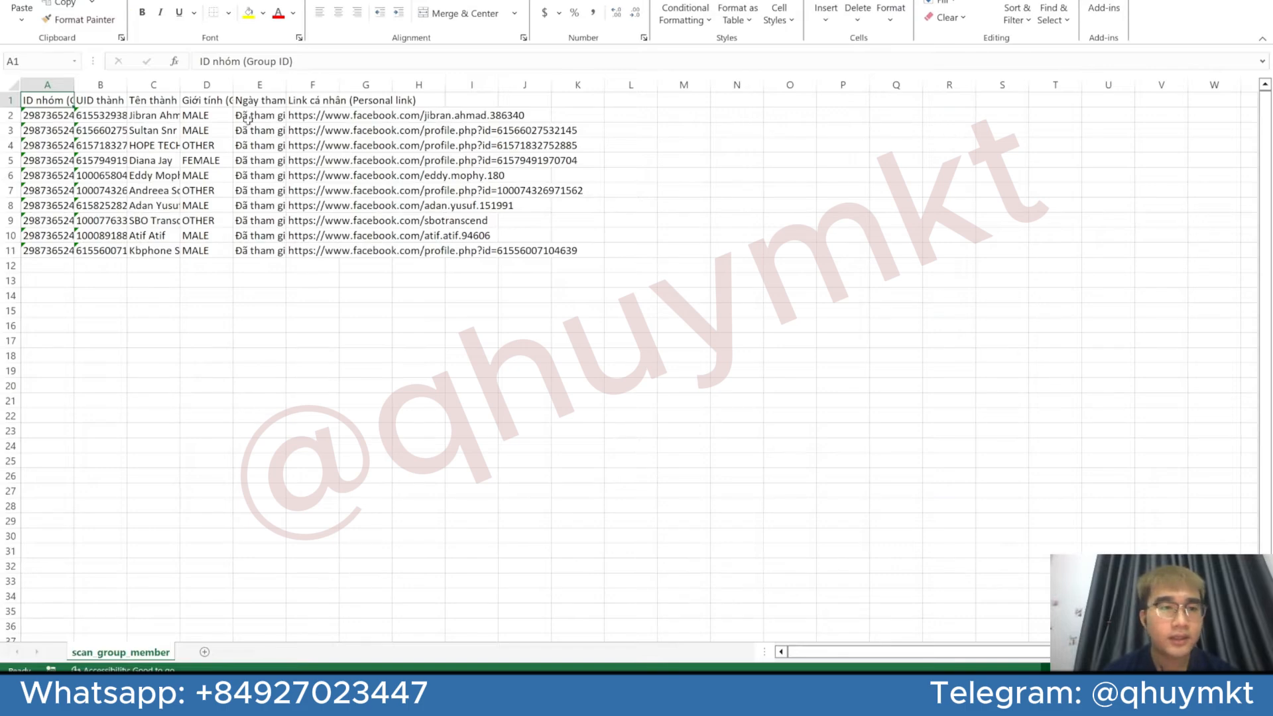
pyautogui.doubleClick(126, 93)
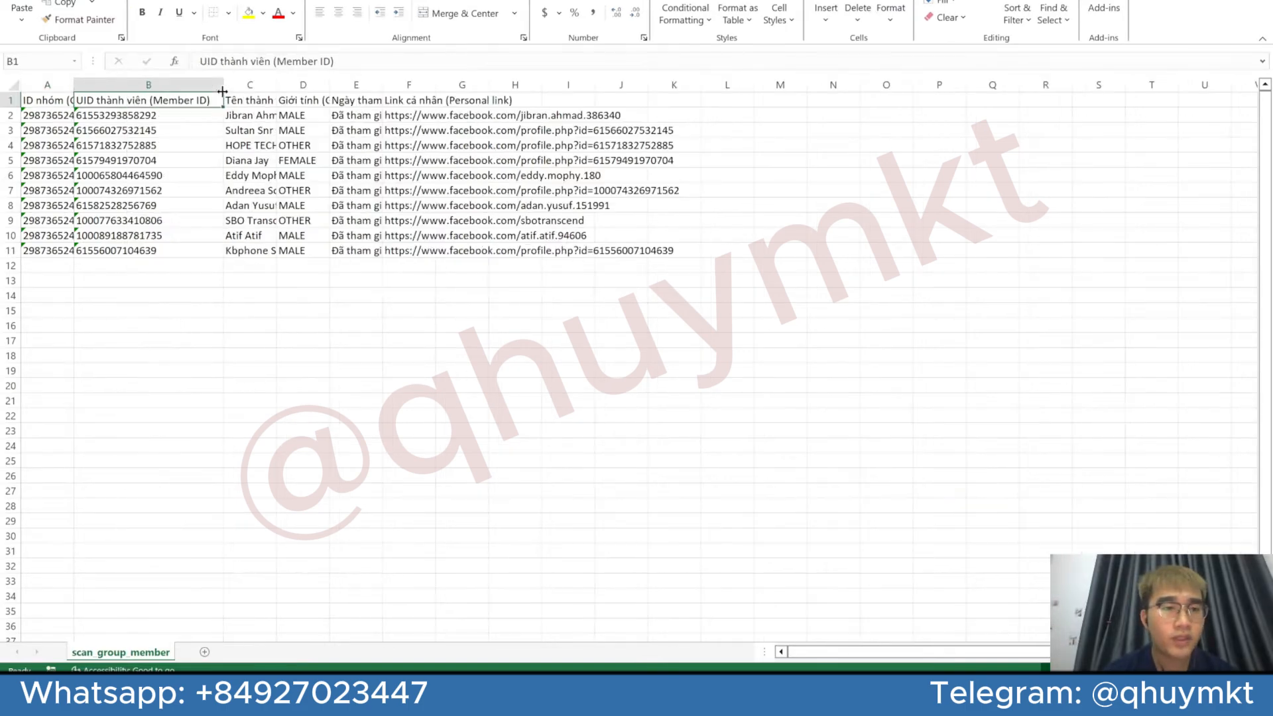
# Examine the member IDs, names, genders and personal links in the exported spreadsheet
pyautogui.click(152, 251)
pyautogui.moveTo(127, 296); pyautogui.dragTo(120, 251)
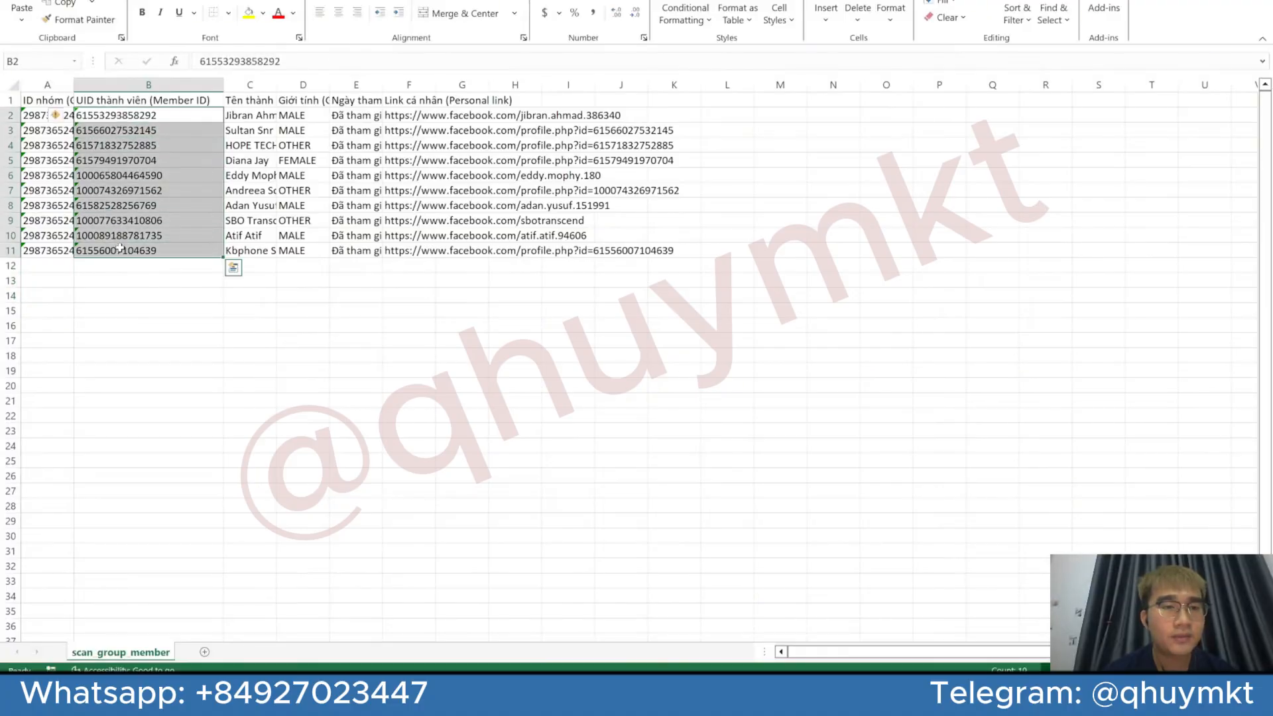
pyautogui.moveTo(253, 271); pyautogui.dragTo(258, 104)
pyautogui.moveTo(292, 101); pyautogui.dragTo(298, 252)
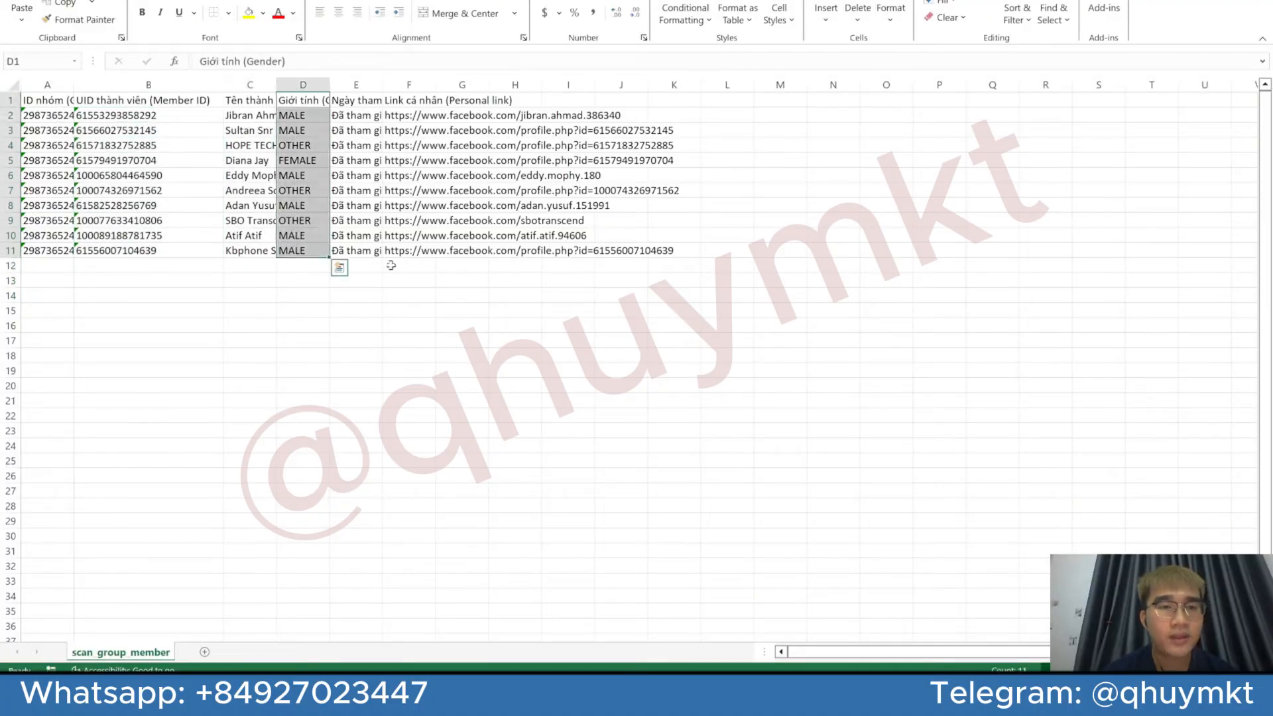
pyautogui.click(393, 270)
pyautogui.click(389, 102)
pyautogui.moveTo(687, 281); pyautogui.dragTo(389, 103)
pyautogui.click(728, 279)
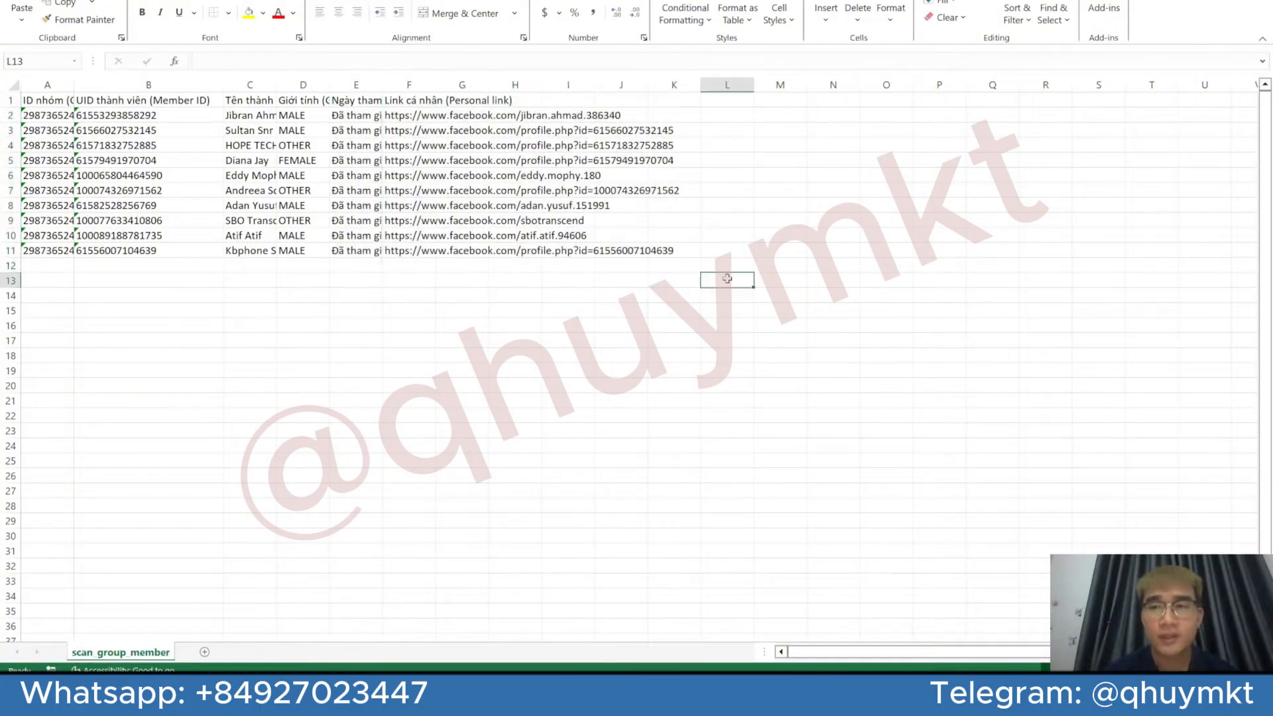
# Close the exported spreadsheet and switch back to the scanning tool to configure a group ID scan
pyautogui.hotkey('alt', 'F4')
pyautogui.hotkey('alt', 'Tab')
pyautogui.hotkey('alt', 'Tab')
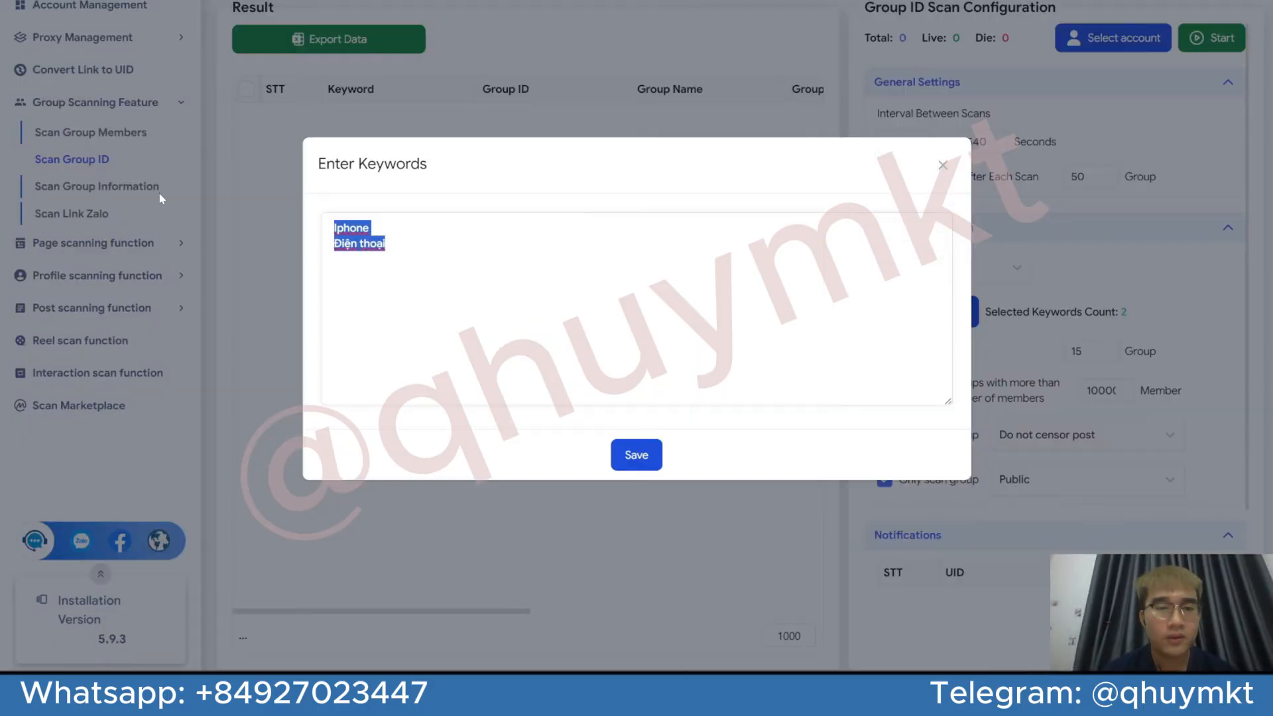
# Replace the group ID scan keywords with Iphone, Reel Estate and Sports, one per line, and save them
pyautogui.press('BackSpace')
pyautogui.press('capslock')
pyautogui.write('I')
pyautogui.press('capslock')
pyautogui.write('phone')
pyautogui.press('Return')
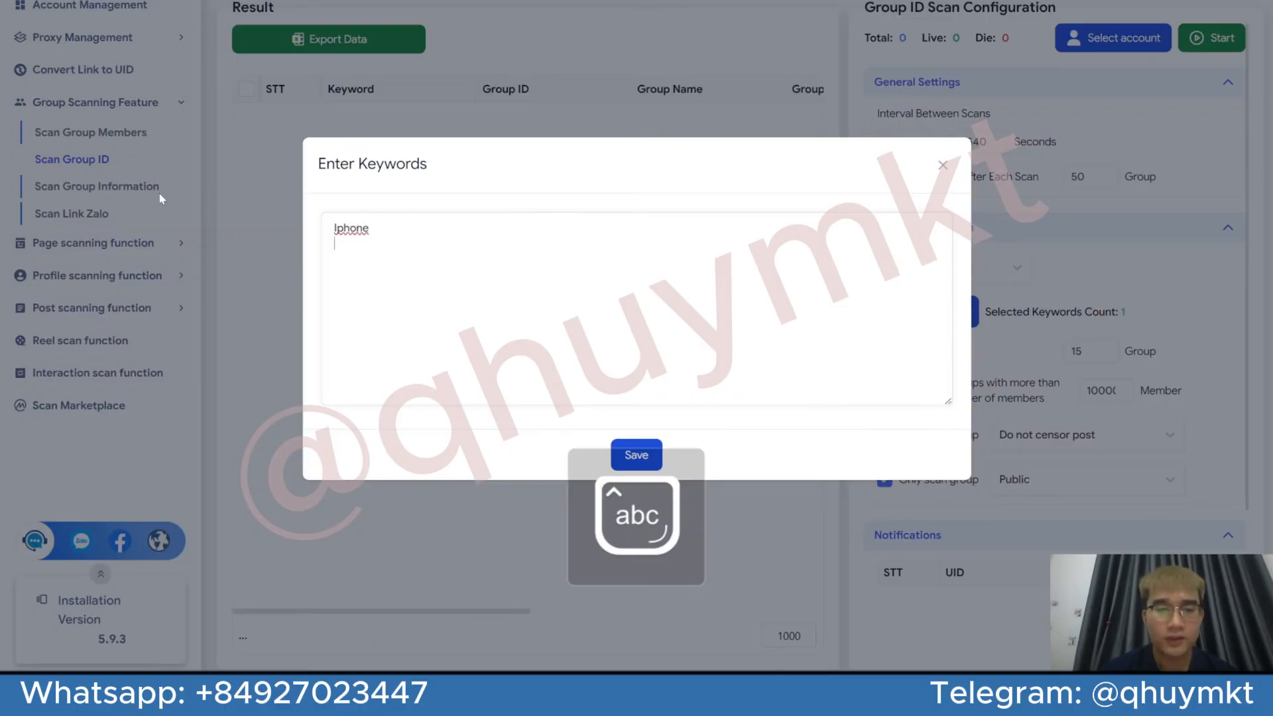
pyautogui.press('capslock')
pyautogui.write('Reel')
pyautogui.press('capslock')
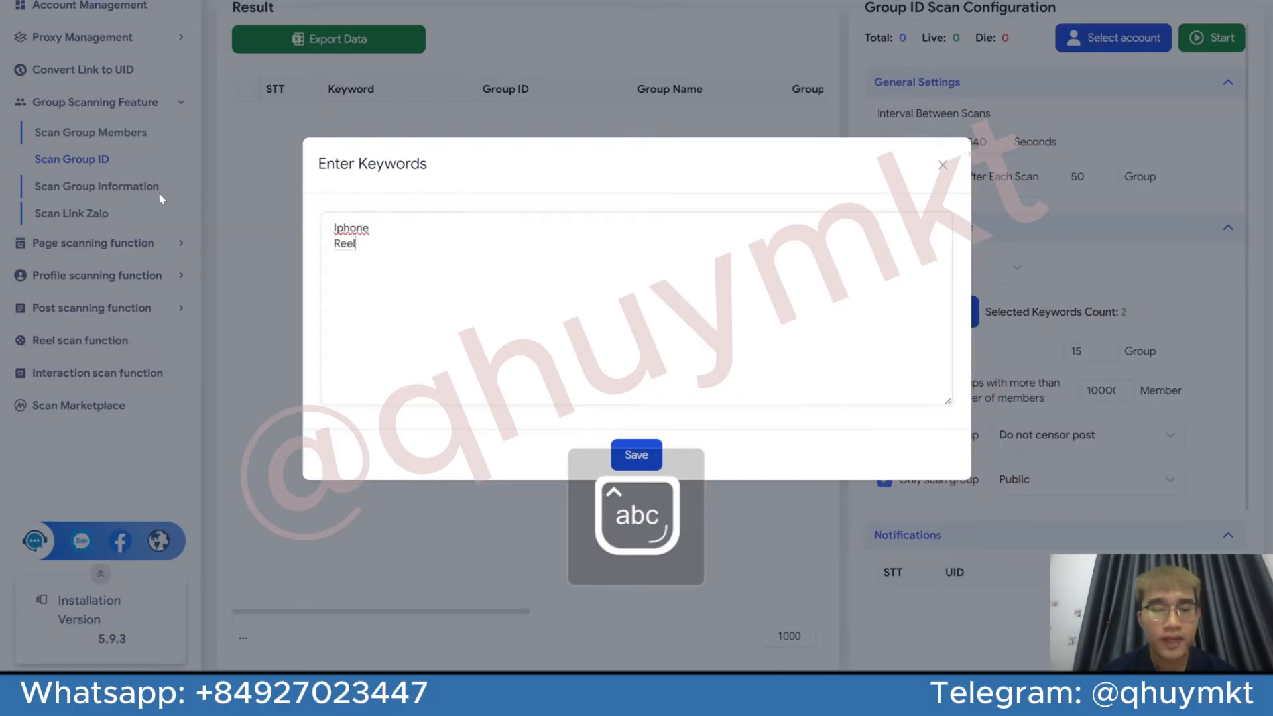
pyautogui.write('Estate')
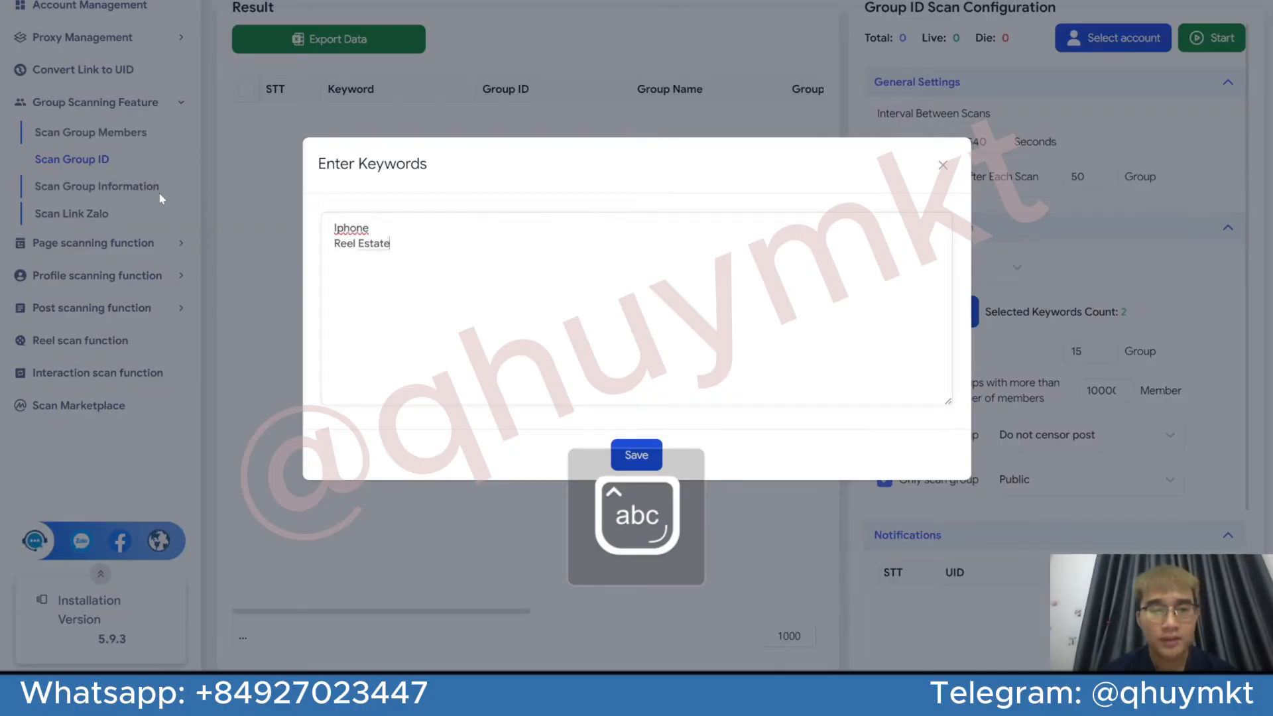
pyautogui.press('capslock')
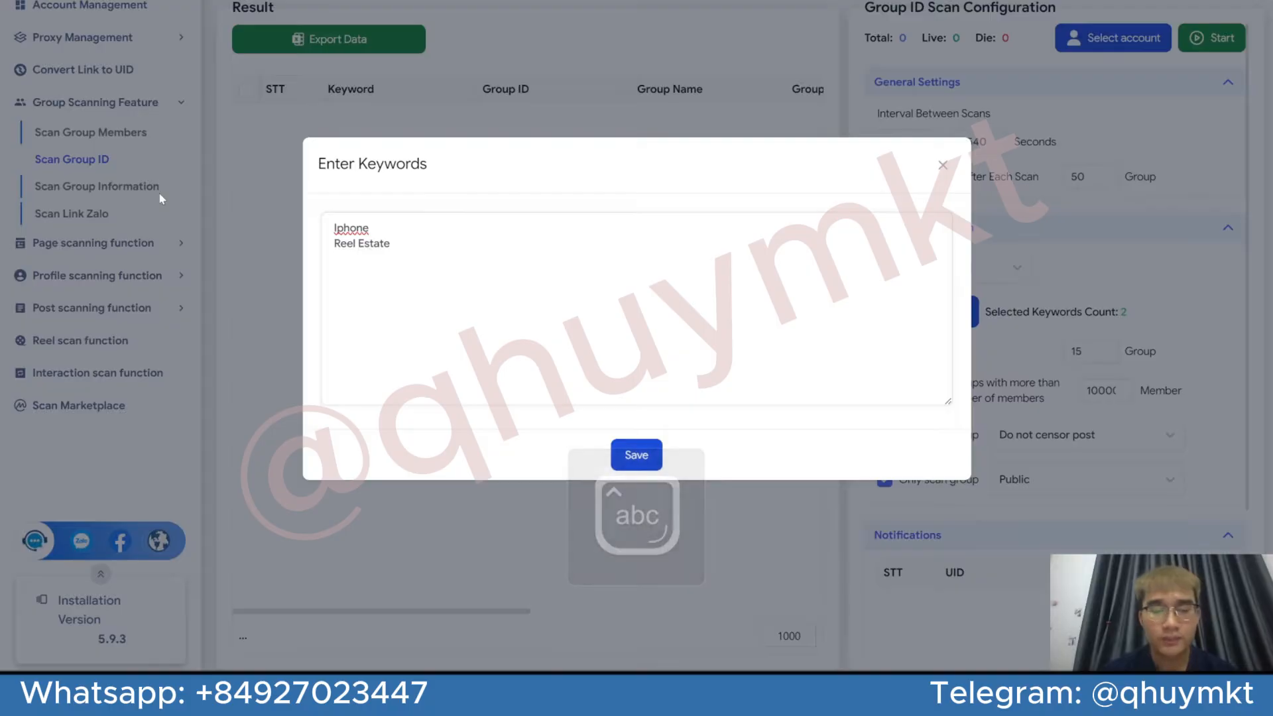
pyautogui.write('S')
pyautogui.press('capslock')
pyautogui.click(635, 455)
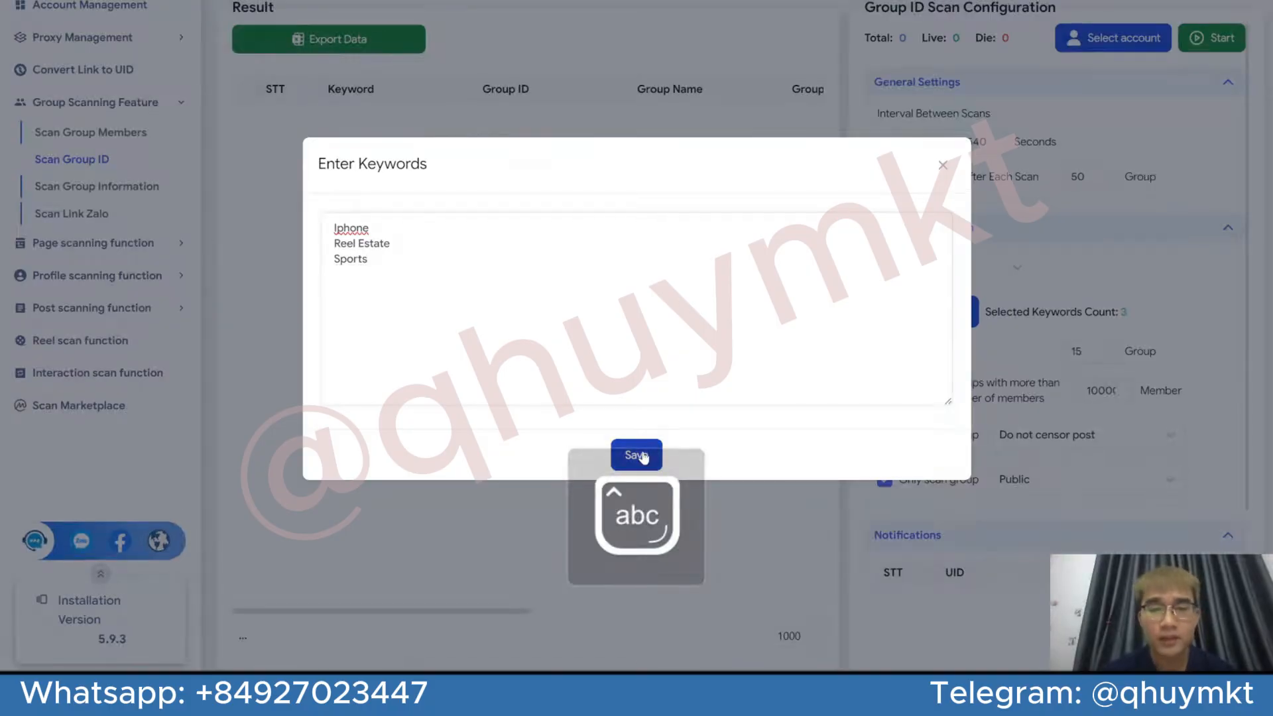
# Review the available scan methods and the saved keyword list without changing them
pyautogui.scroll(-1, 966, 192)
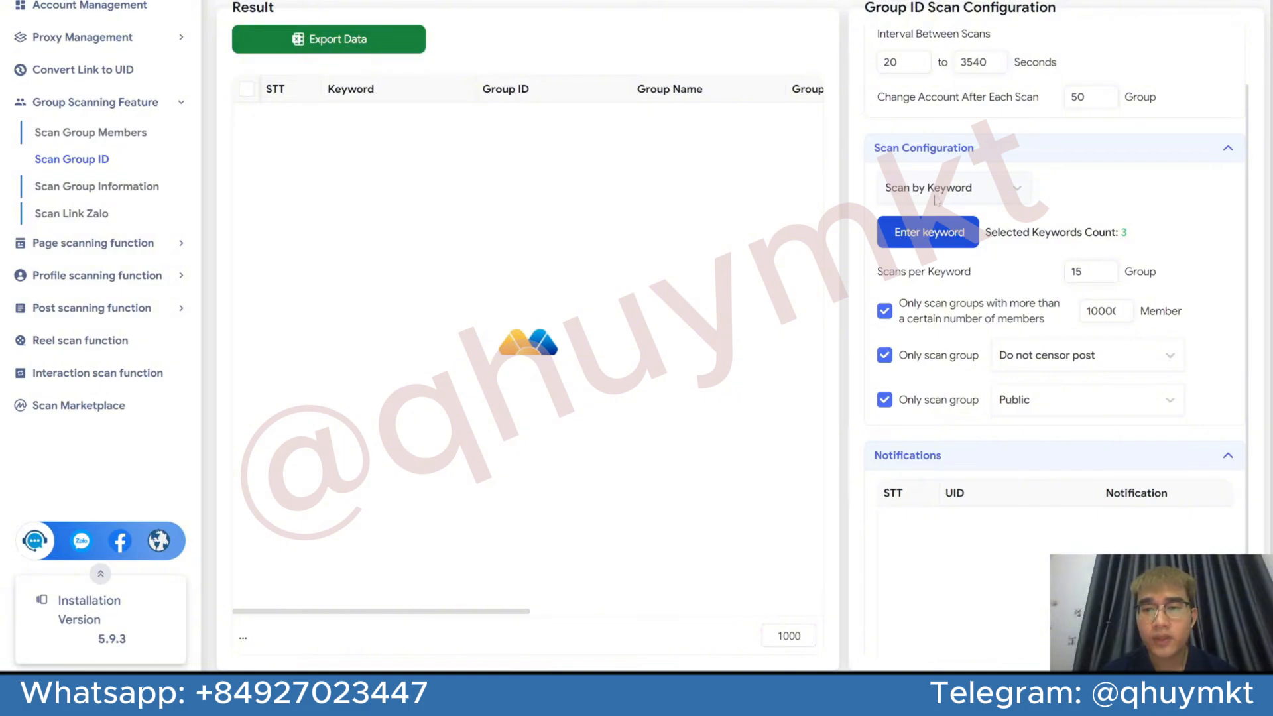
pyautogui.click(973, 198)
pyautogui.click(1079, 214)
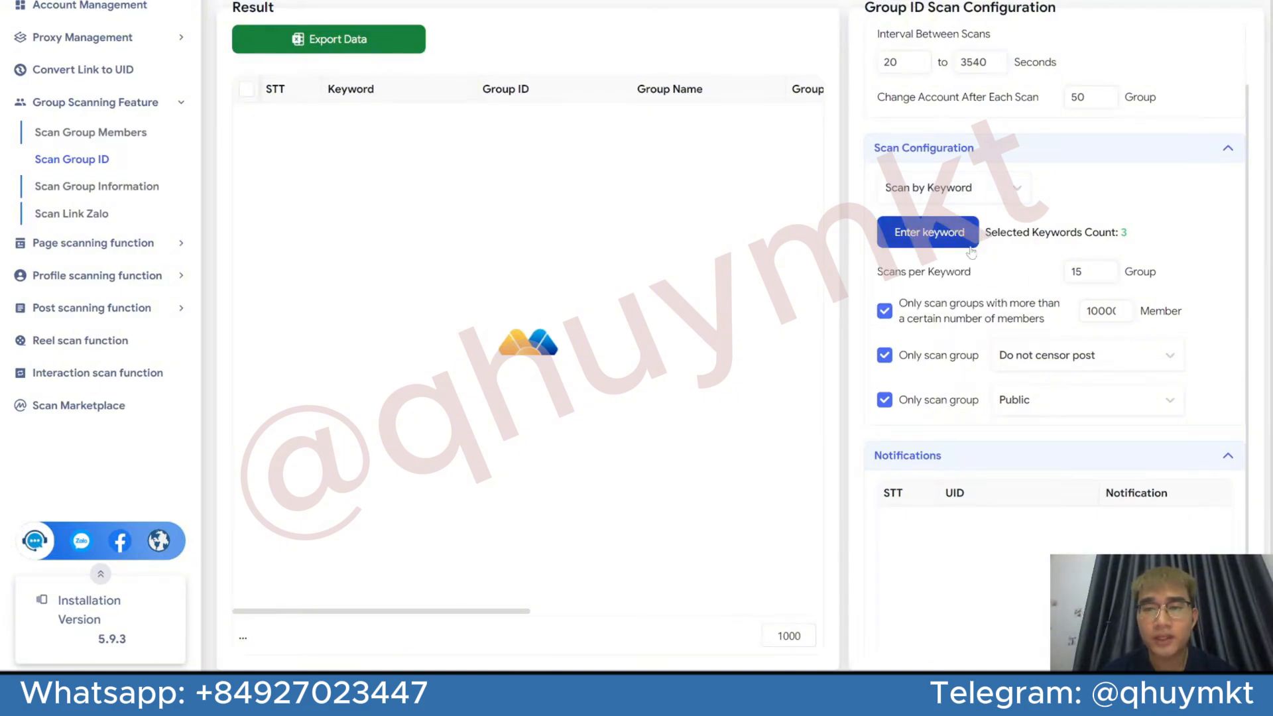
pyautogui.click(975, 229)
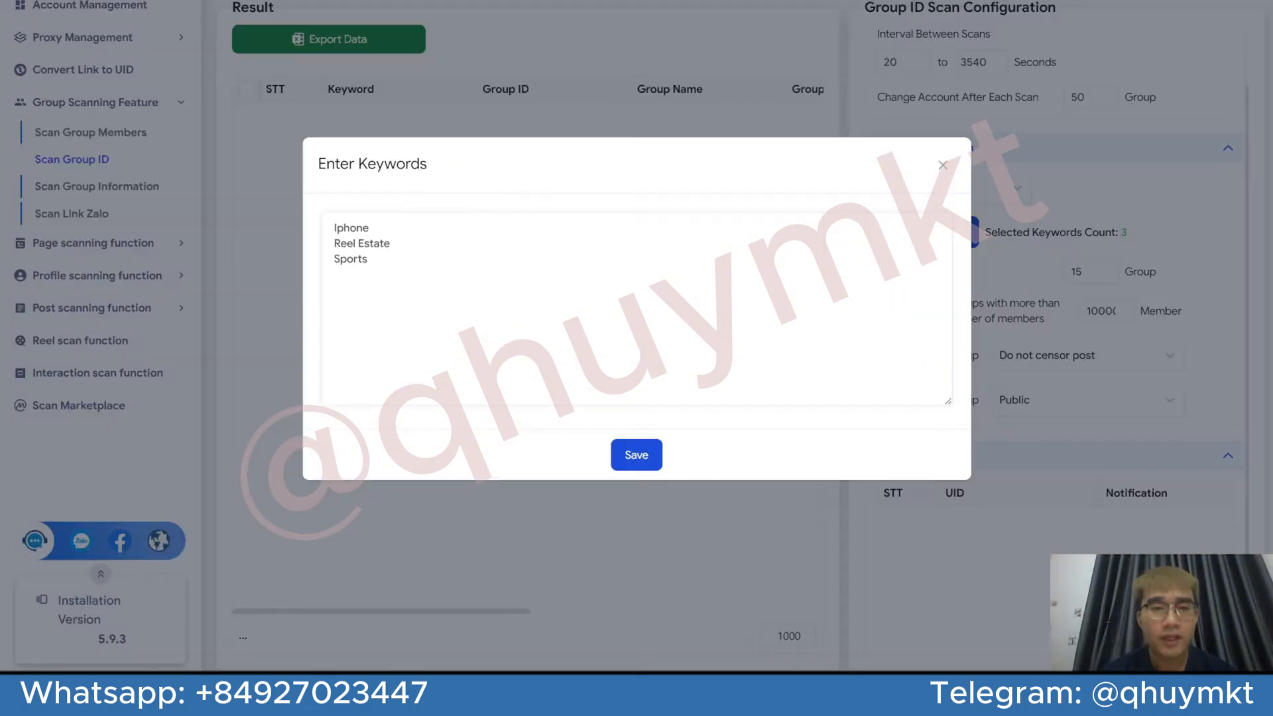
pyautogui.click(943, 165)
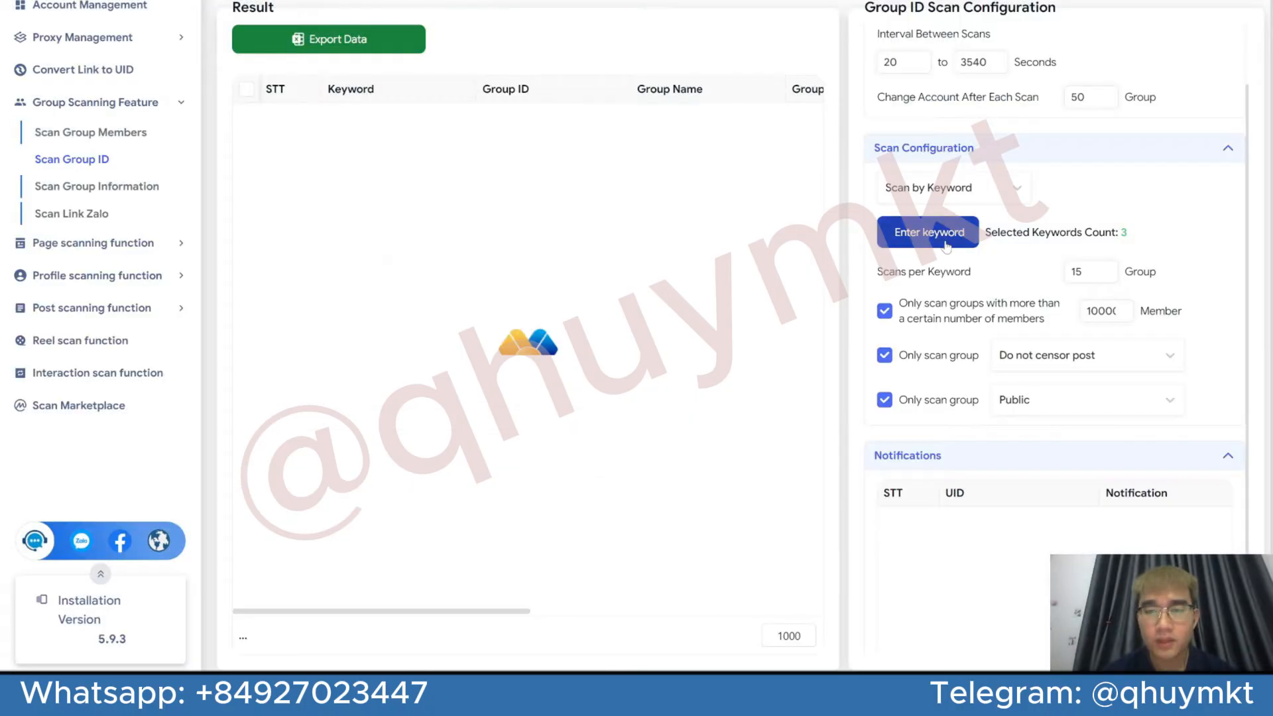
# Try the Scan by Profile method and check the Convert Link to UID page before returning to Scan Group ID
pyautogui.click(988, 197)
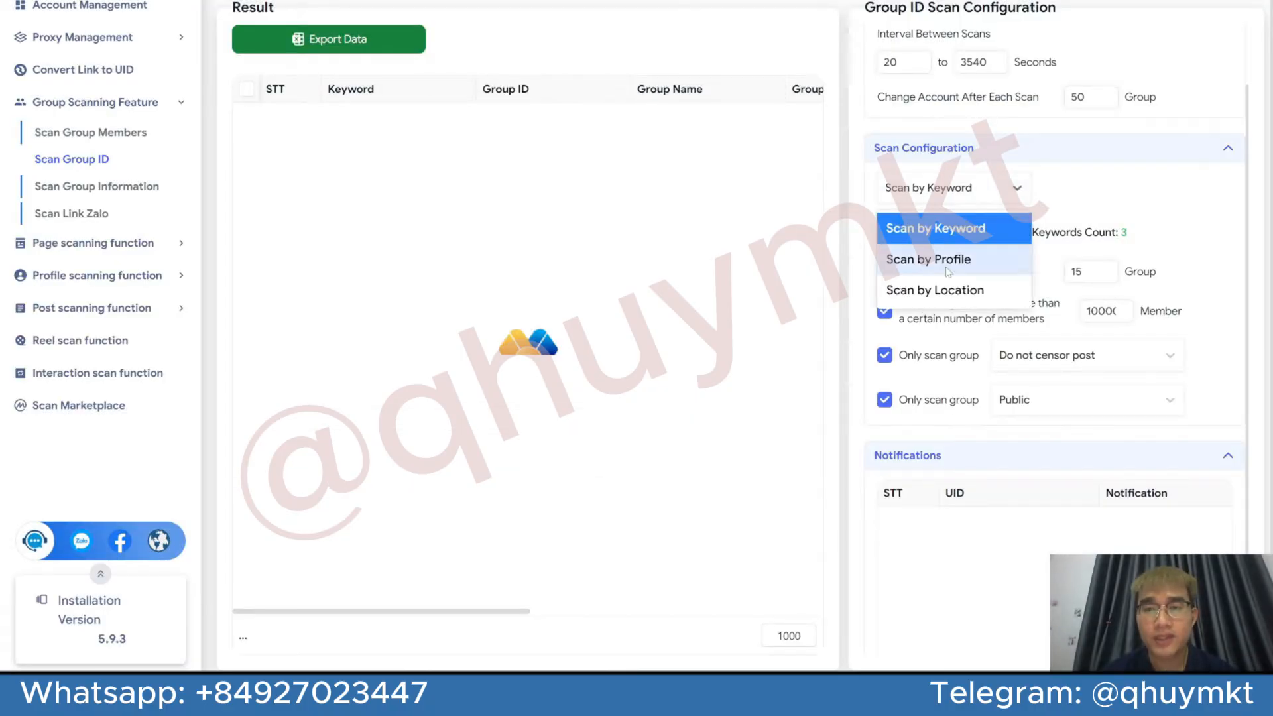
pyautogui.click(971, 259)
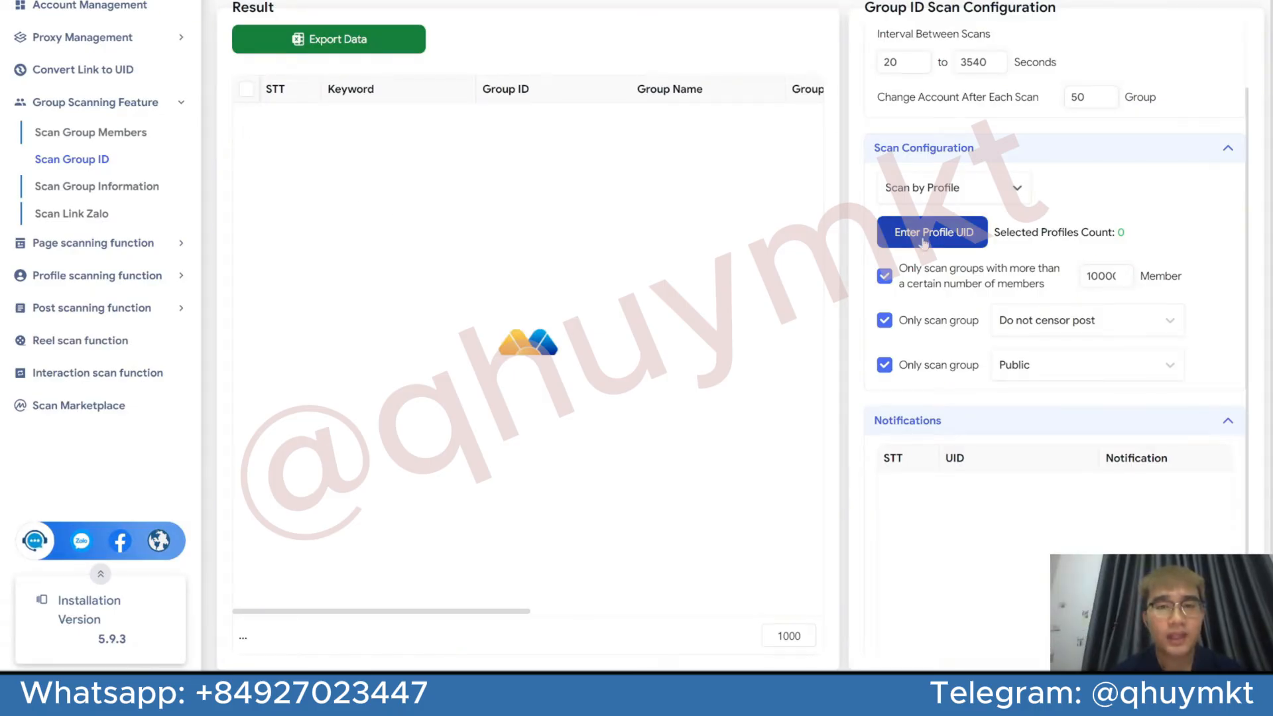
pyautogui.click(100, 69)
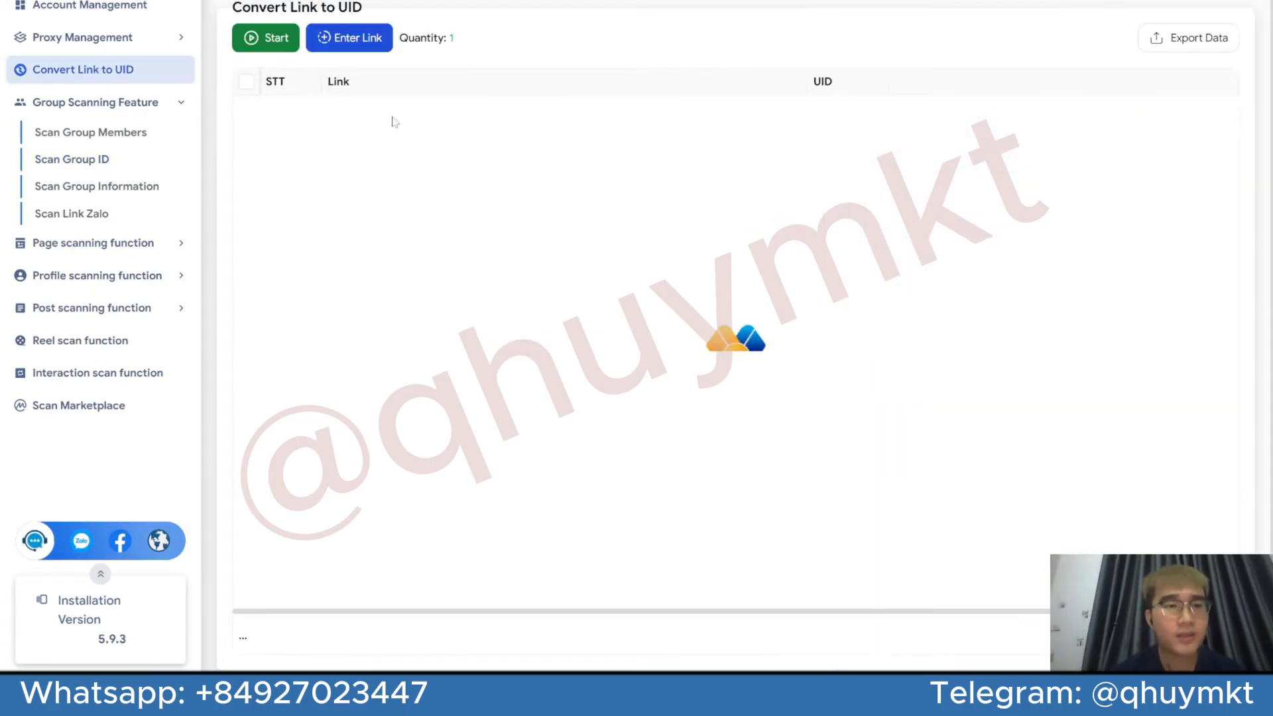
pyautogui.click(161, 159)
# Try the Scan by Location method with England, US and Canada entered in its keyword list
pyautogui.click(954, 267)
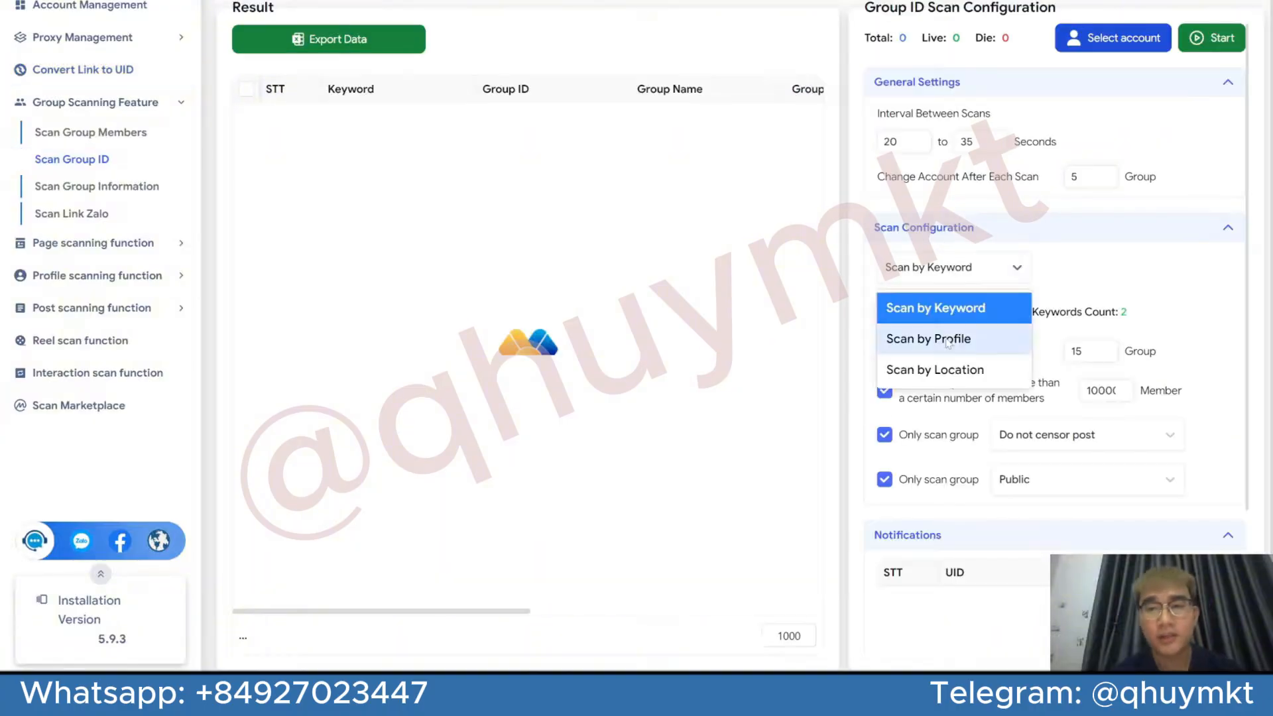
pyautogui.click(945, 375)
pyautogui.click(937, 312)
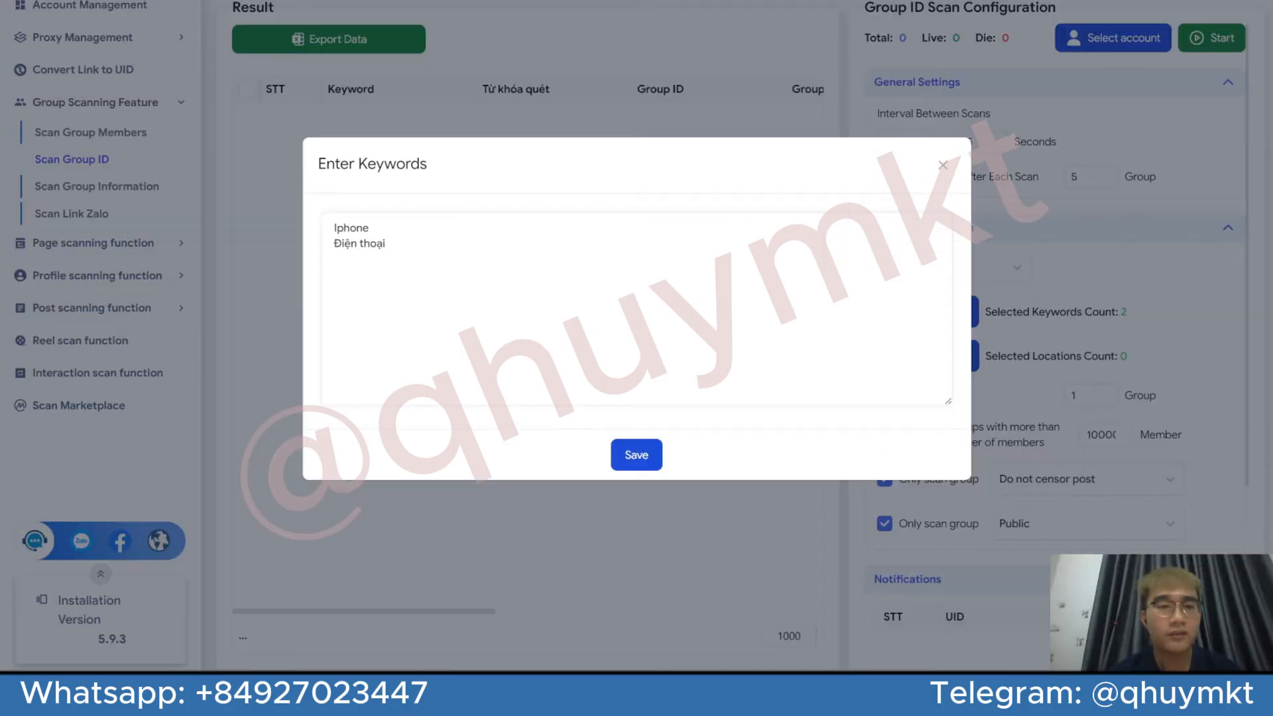
pyautogui.press('super+a')
pyautogui.press('capslock')
pyautogui.write('En')
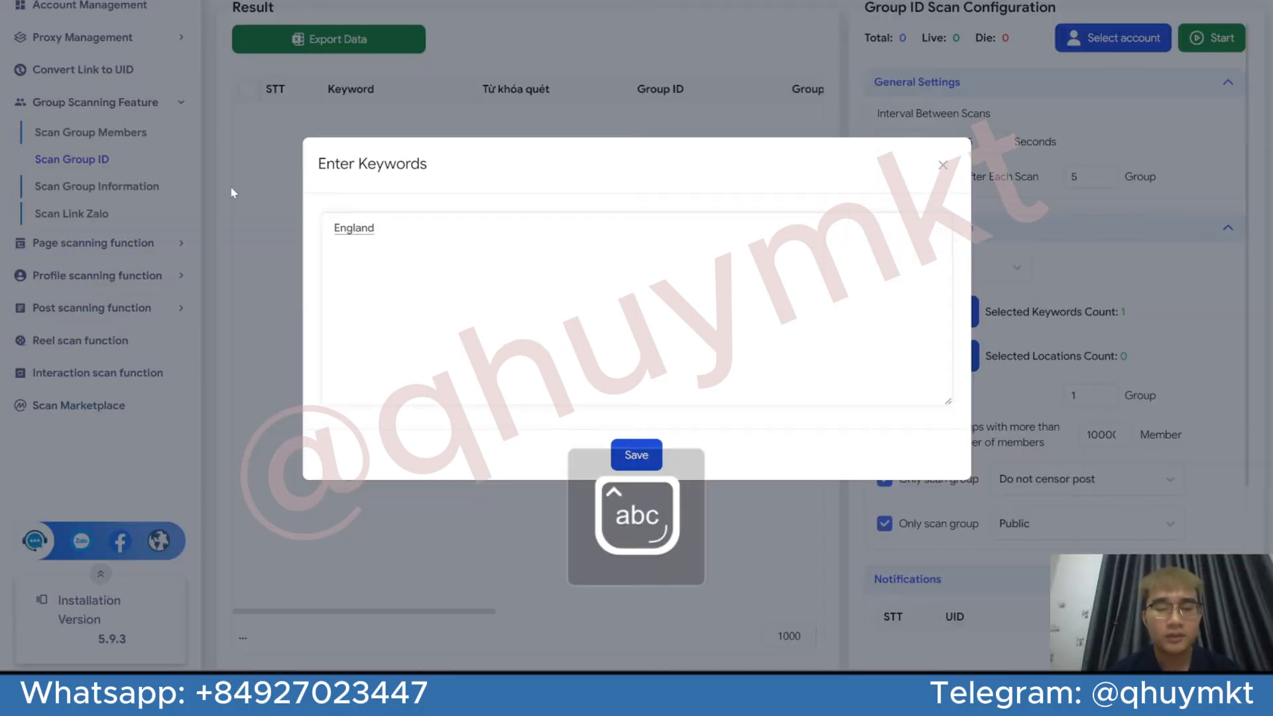
pyautogui.press('capslock')
pyautogui.write('S')
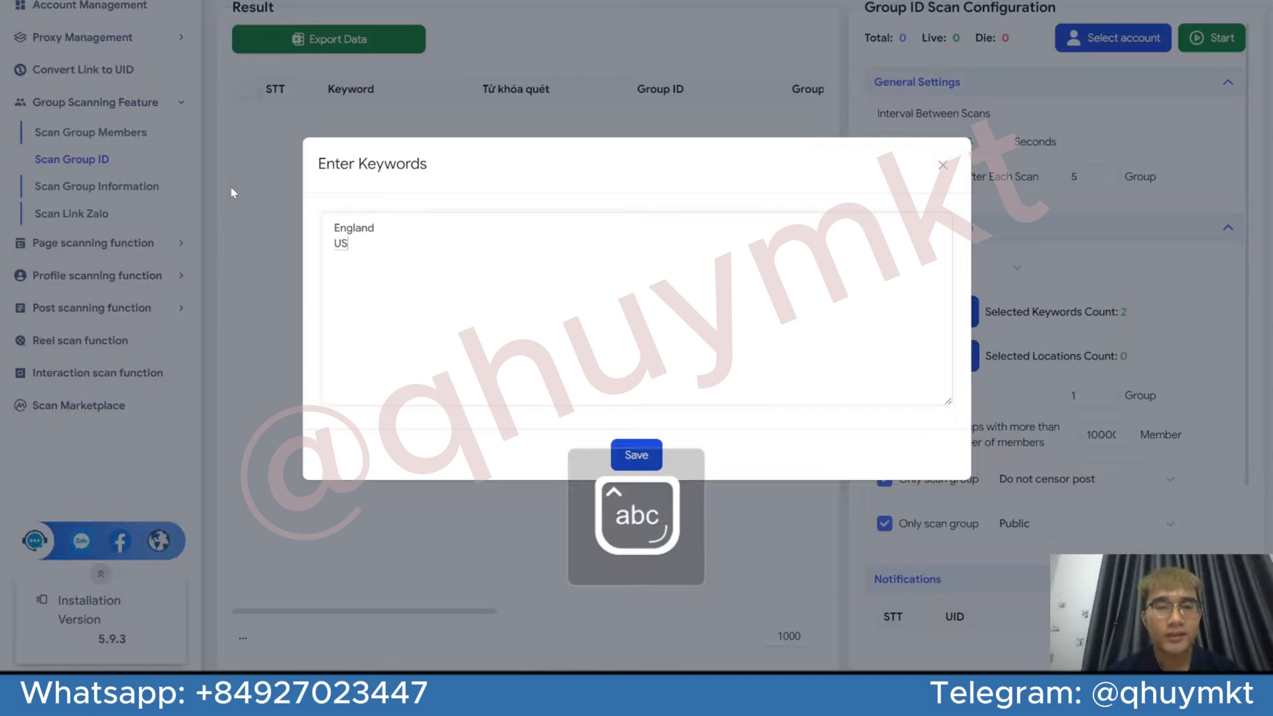
pyautogui.press('Return')
pyautogui.write('Canna')
pyautogui.press('BackSpace')
pyautogui.press('BackSpace')
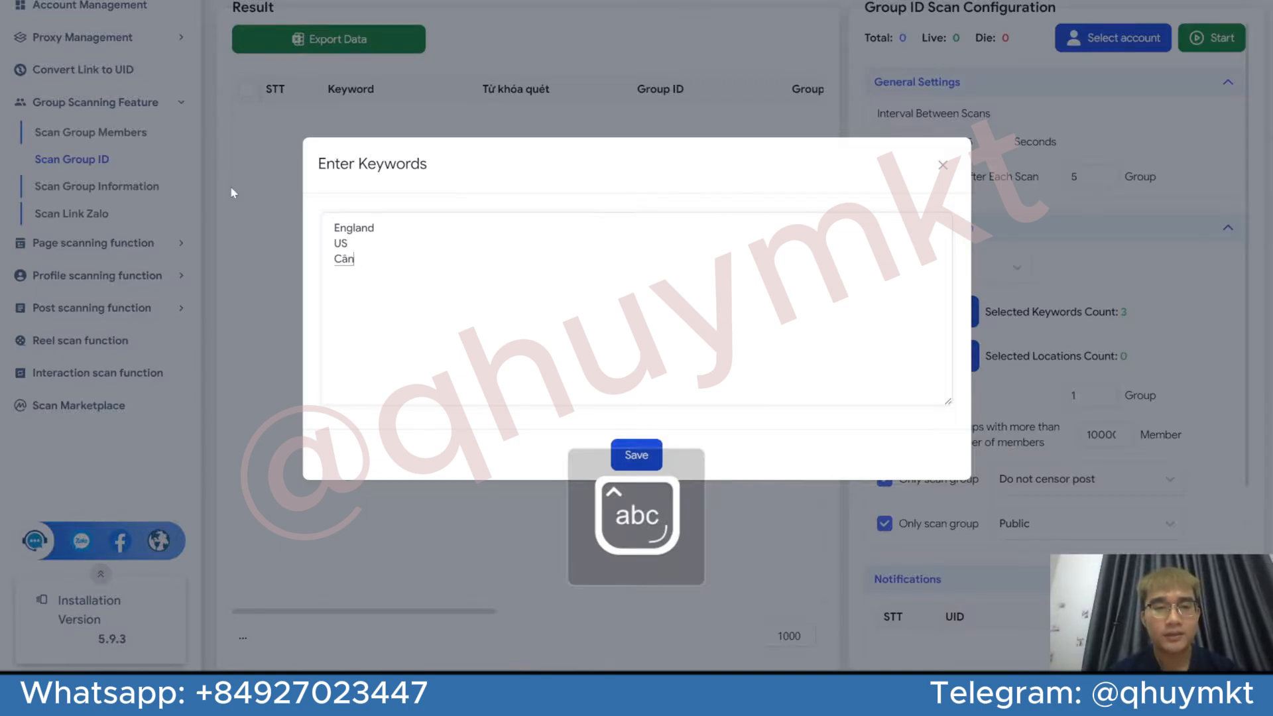
pyautogui.write('ada')
# Clear the keyword list and set the scan method back to Scan by Keyword
pyautogui.hotkey('ctrl', 'a')
pyautogui.press('BackSpace')
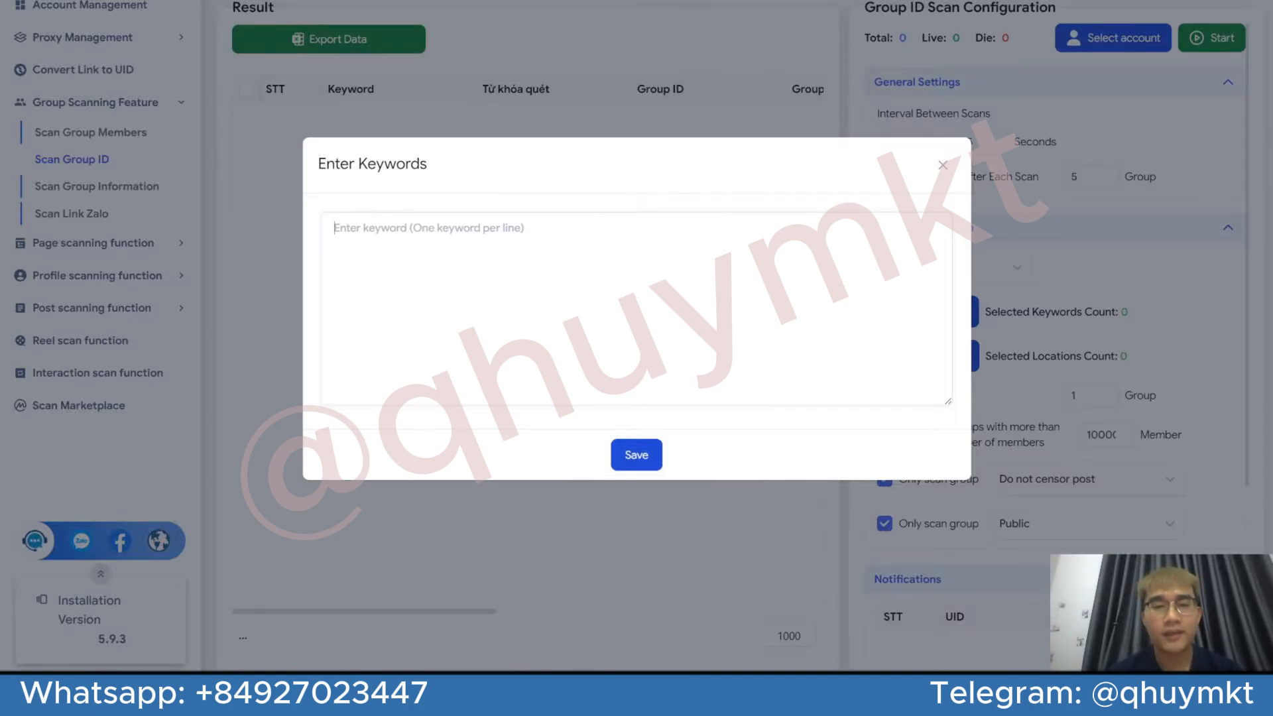
pyautogui.click(942, 164)
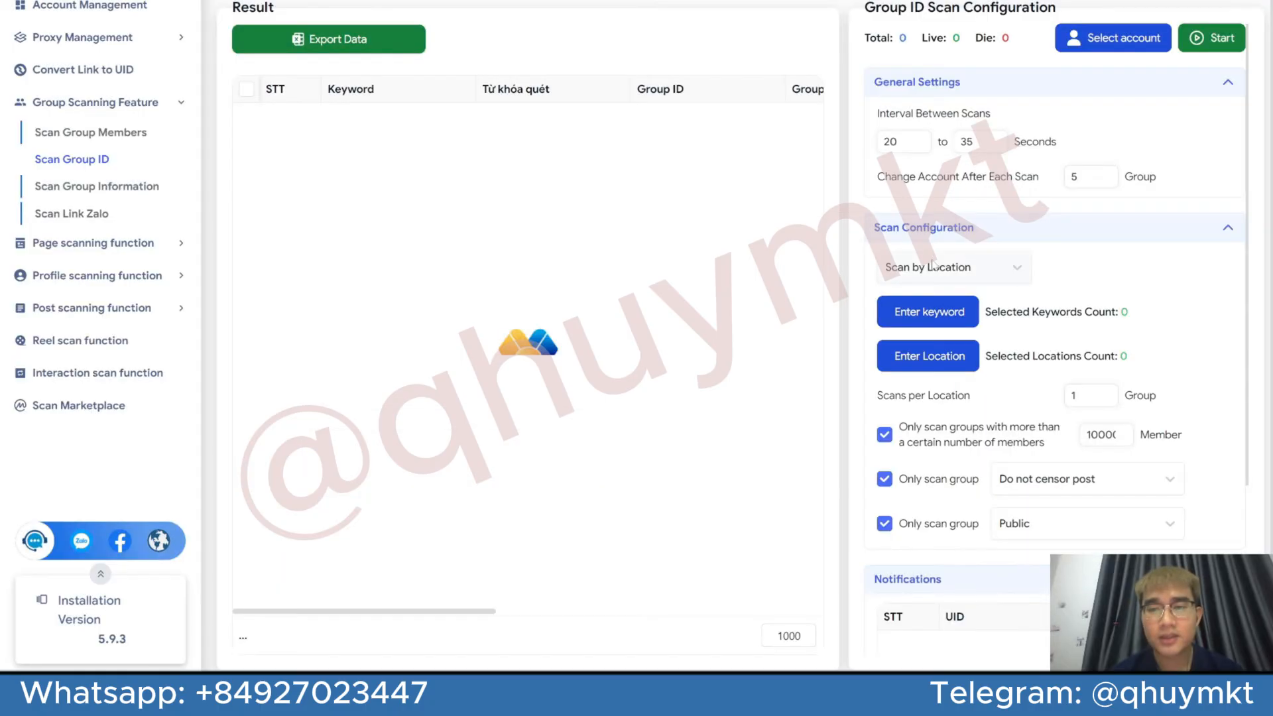
pyautogui.click(934, 266)
pyautogui.click(969, 317)
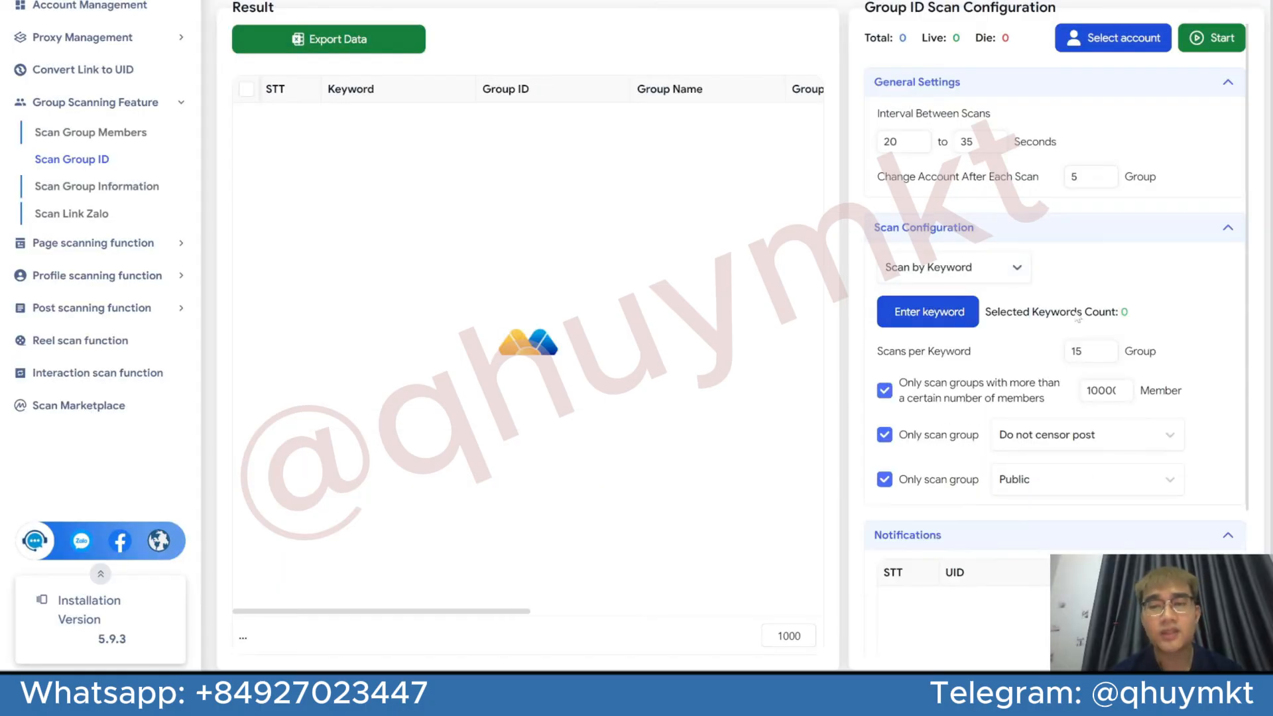
# Enter Iphone, Sports and Reel Estate as the group scan keywords, one per line, and save the list
pyautogui.click(970, 313)
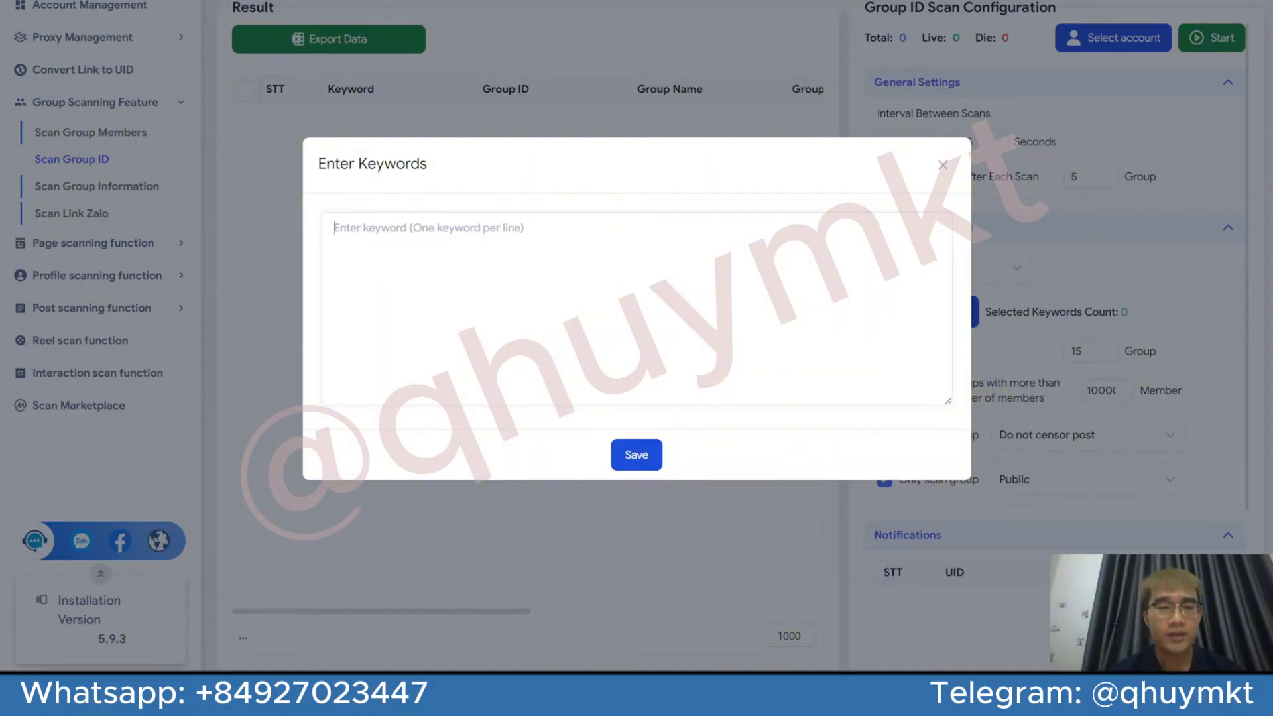
pyautogui.write('Iphone')
pyautogui.press('Return')
pyautogui.write('Sport')
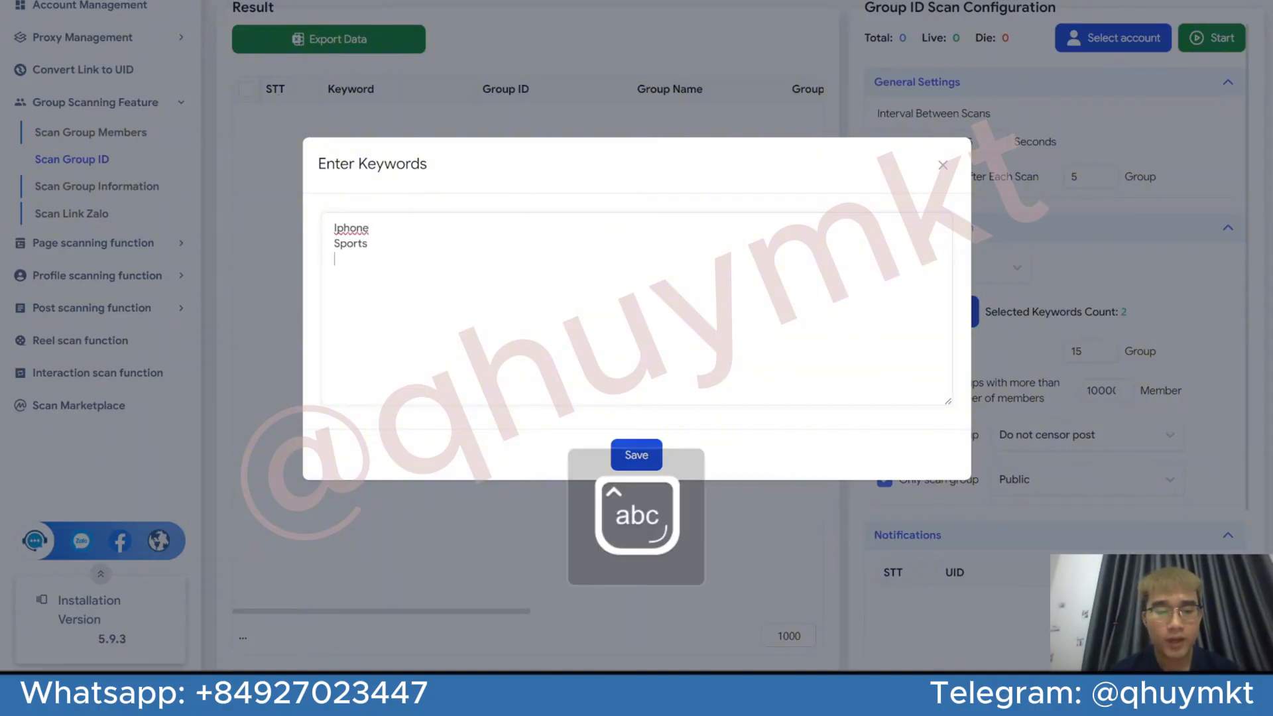
pyautogui.write('s')
pyautogui.press('Return')
pyautogui.write('Reel ')
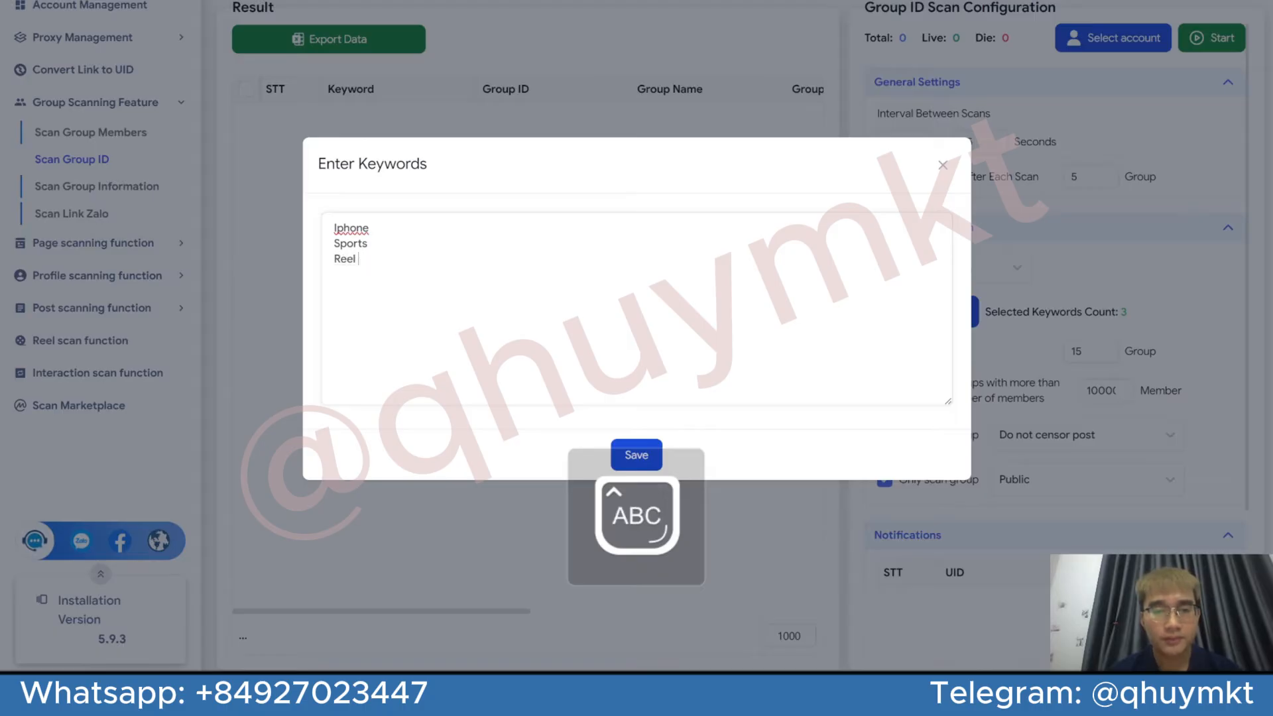
pyautogui.write('Ê')
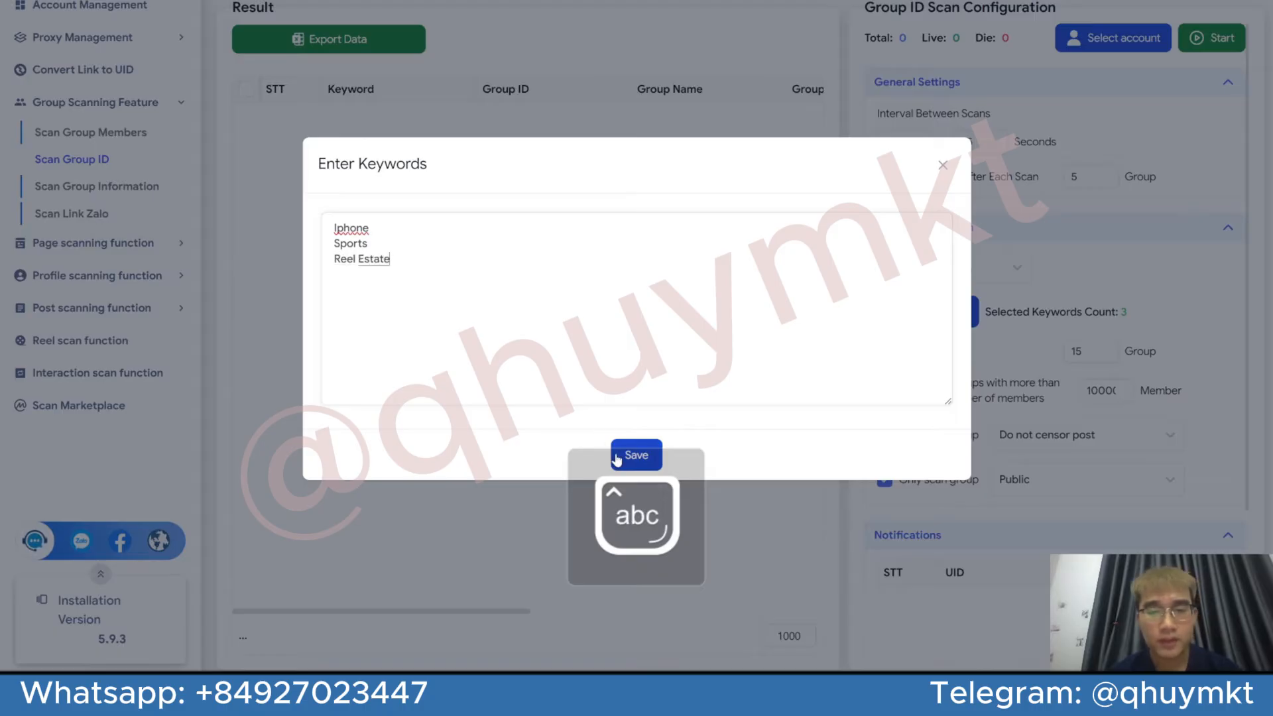
pyautogui.click(616, 457)
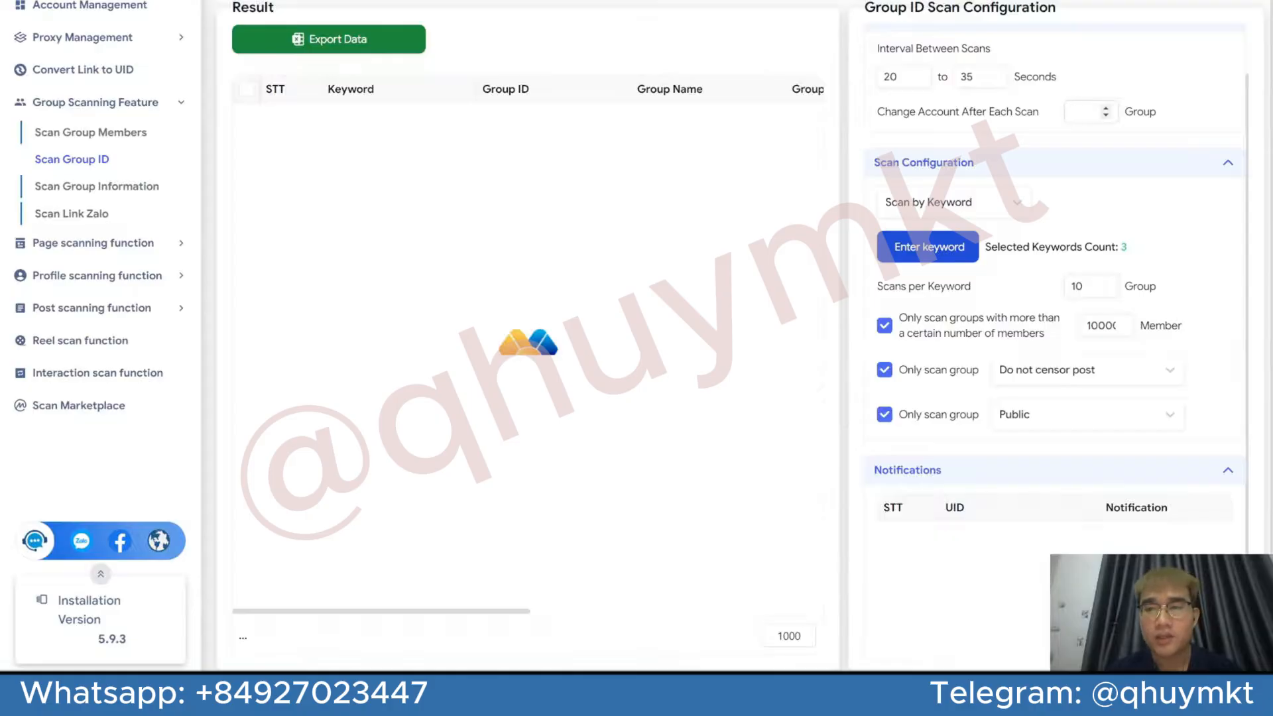
# Set Scans per Keyword to 10 groups and Change Account After Each Scan to 20 groups
pyautogui.write('10')
pyautogui.write('20')
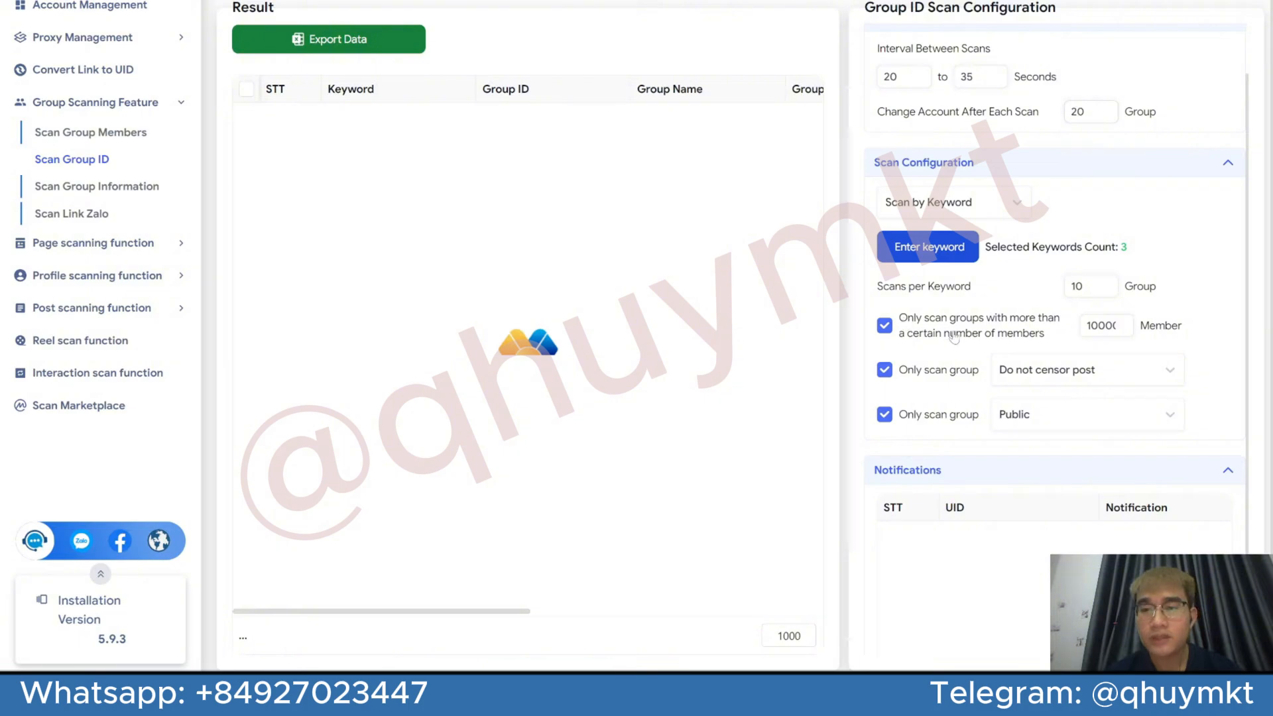
# Set the minimum group size filter in the scan configuration to 20000 members
pyautogui.scroll(-2, 954, 331)
pyautogui.scroll(-1, 955, 334)
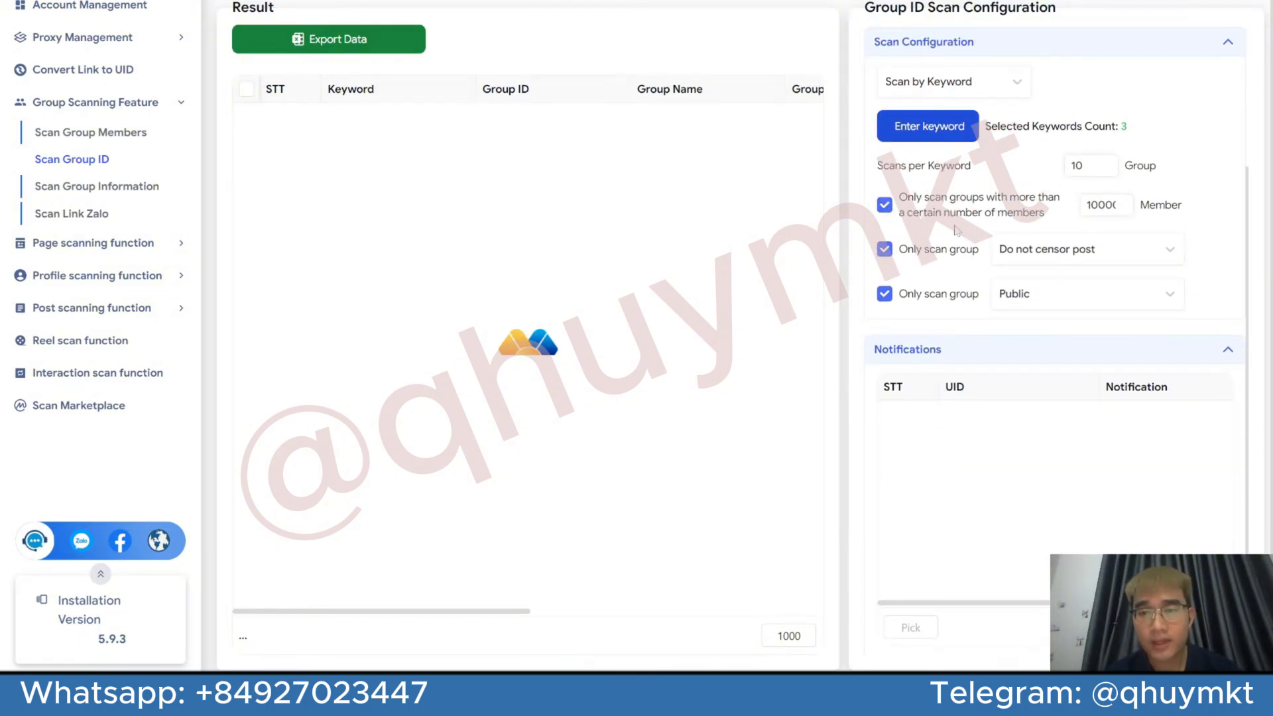
pyautogui.doubleClick(1101, 205)
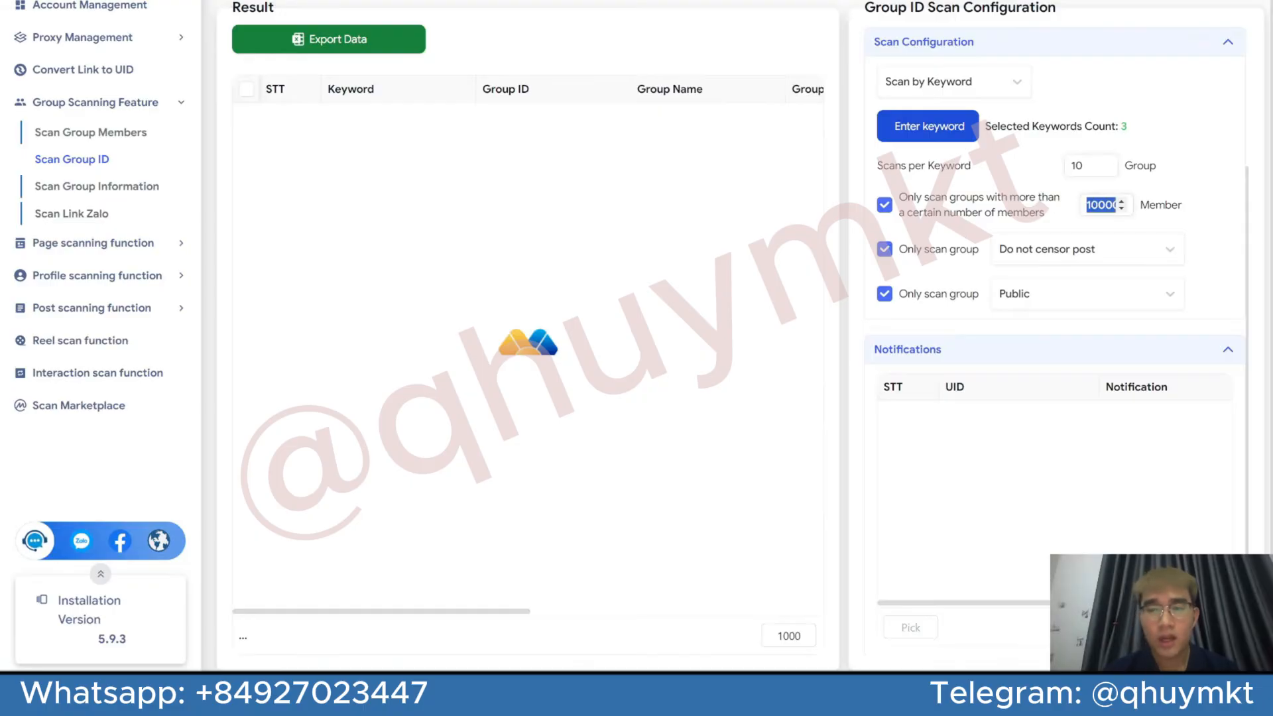
pyautogui.press('BackSpace')
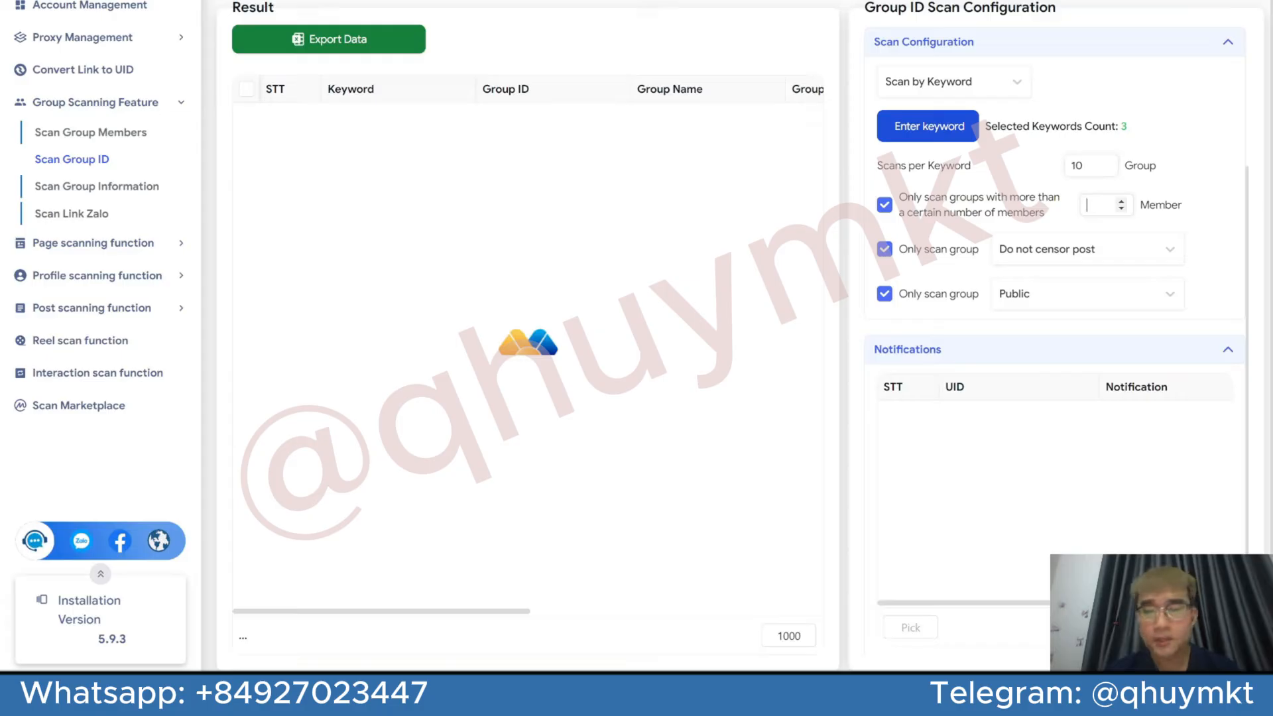
pyautogui.write('20')
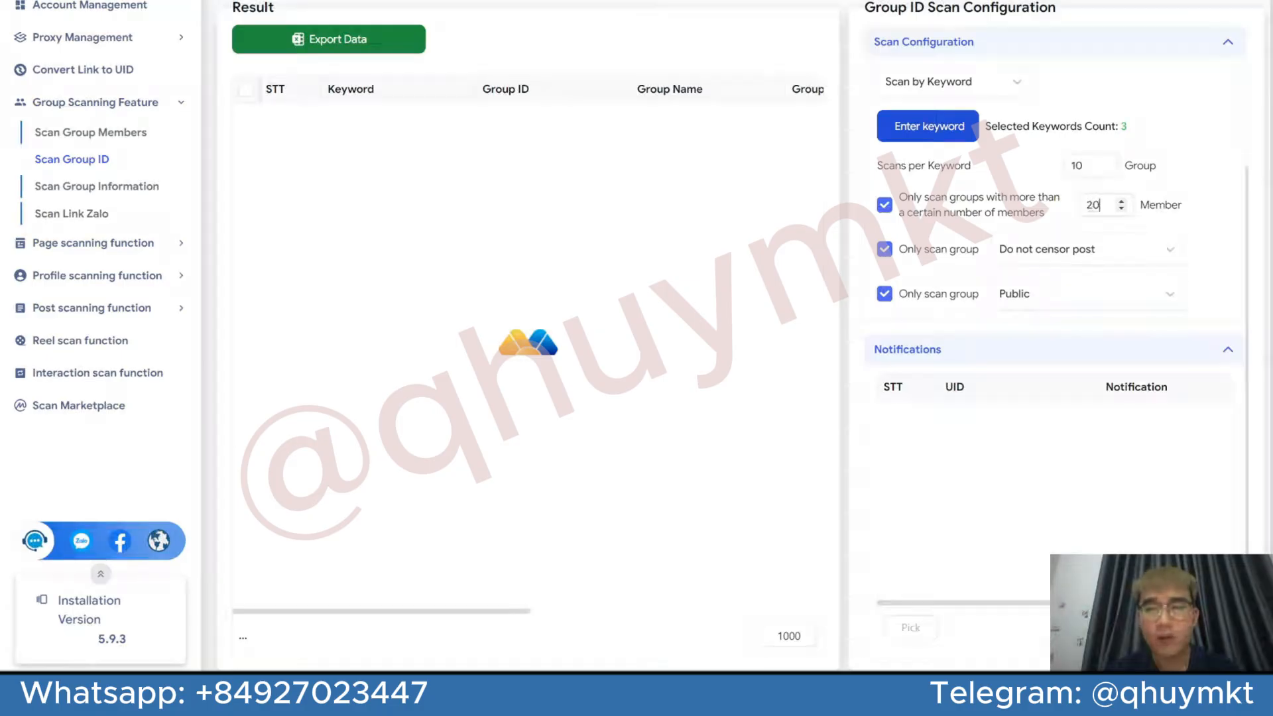
pyautogui.write('000')
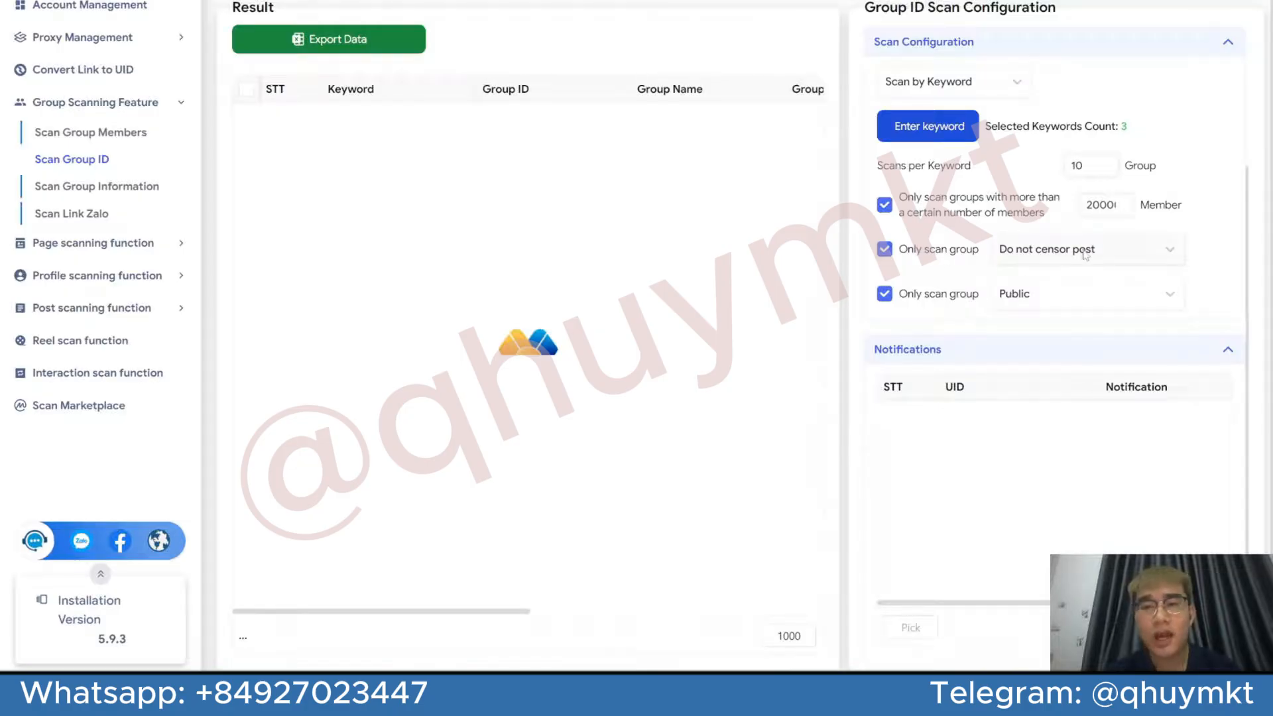
# Limit the scan to Public groups with the Do not censor post option
pyautogui.click(1106, 255)
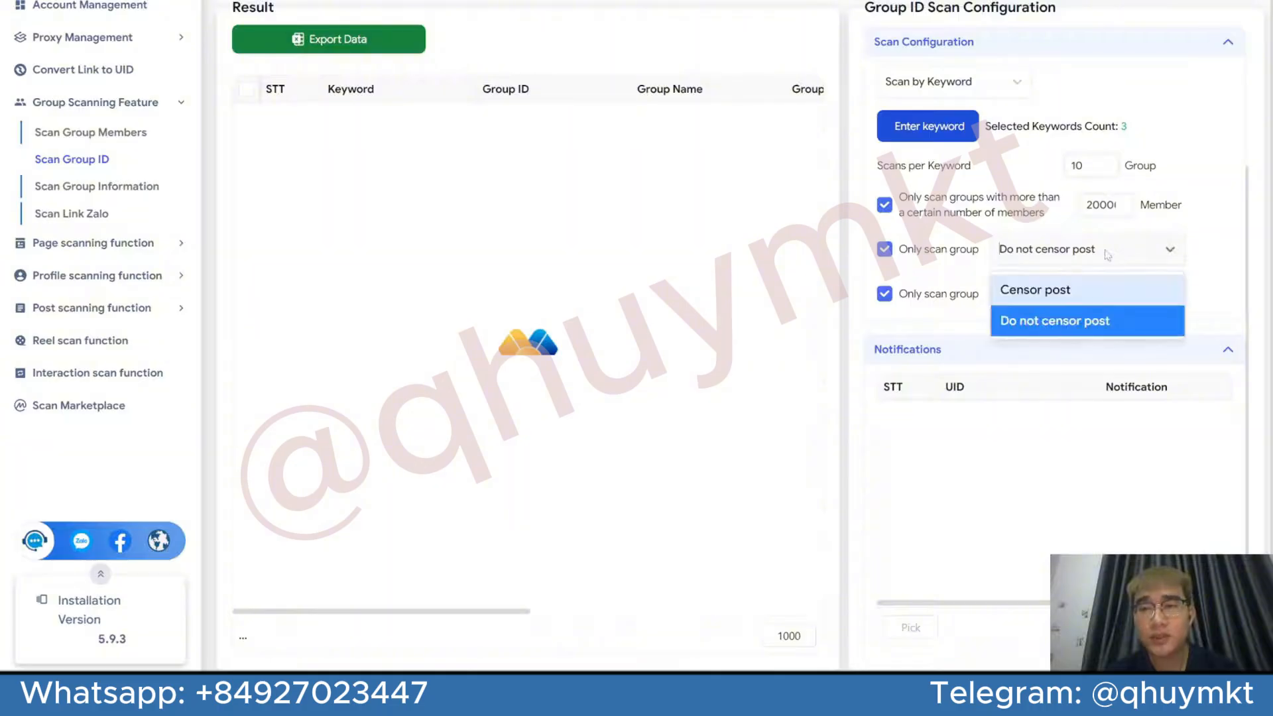
pyautogui.click(1103, 324)
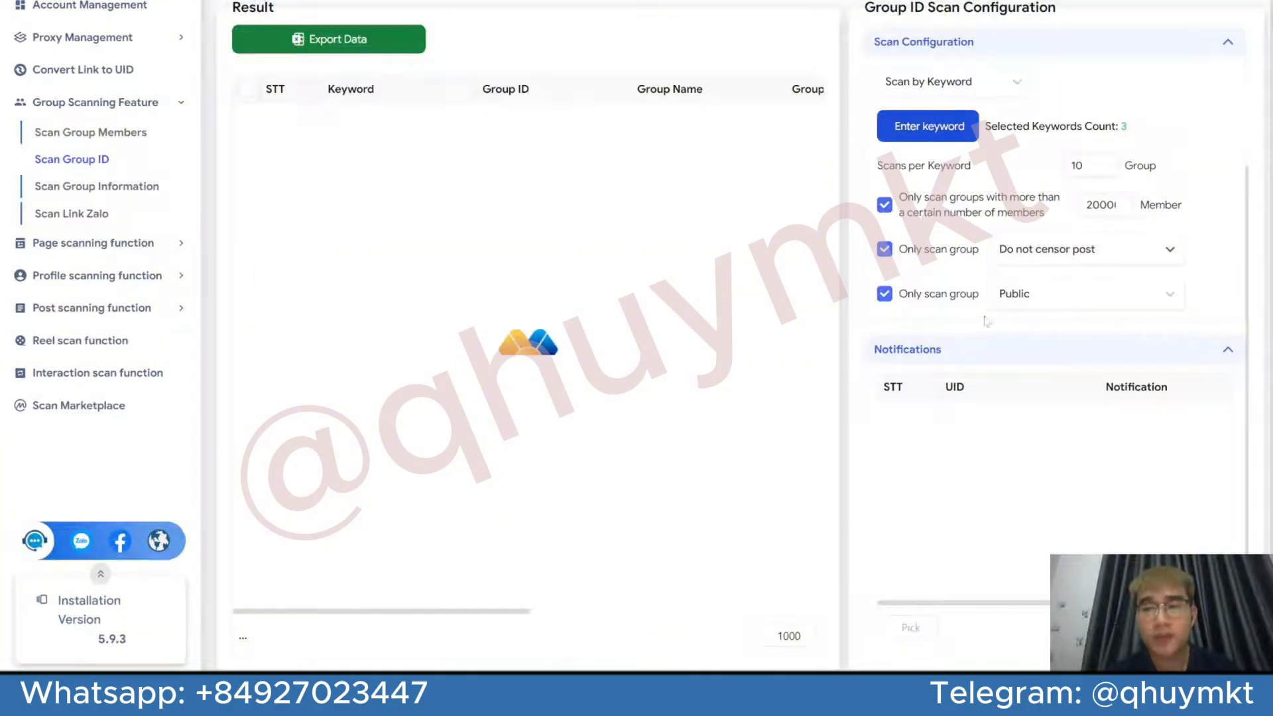
pyautogui.click(1036, 290)
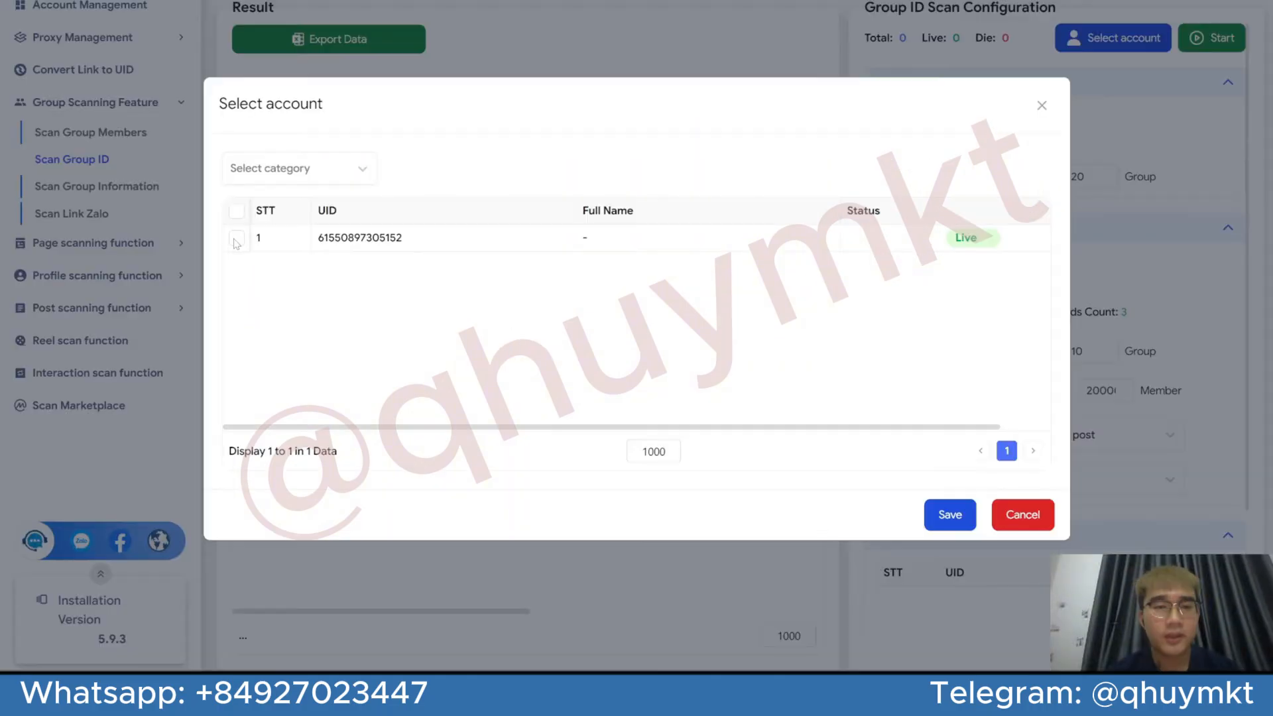
# Choose the live account for scanning, save the selection, and start the group ID scan
pyautogui.click(237, 238)
pyautogui.click(955, 515)
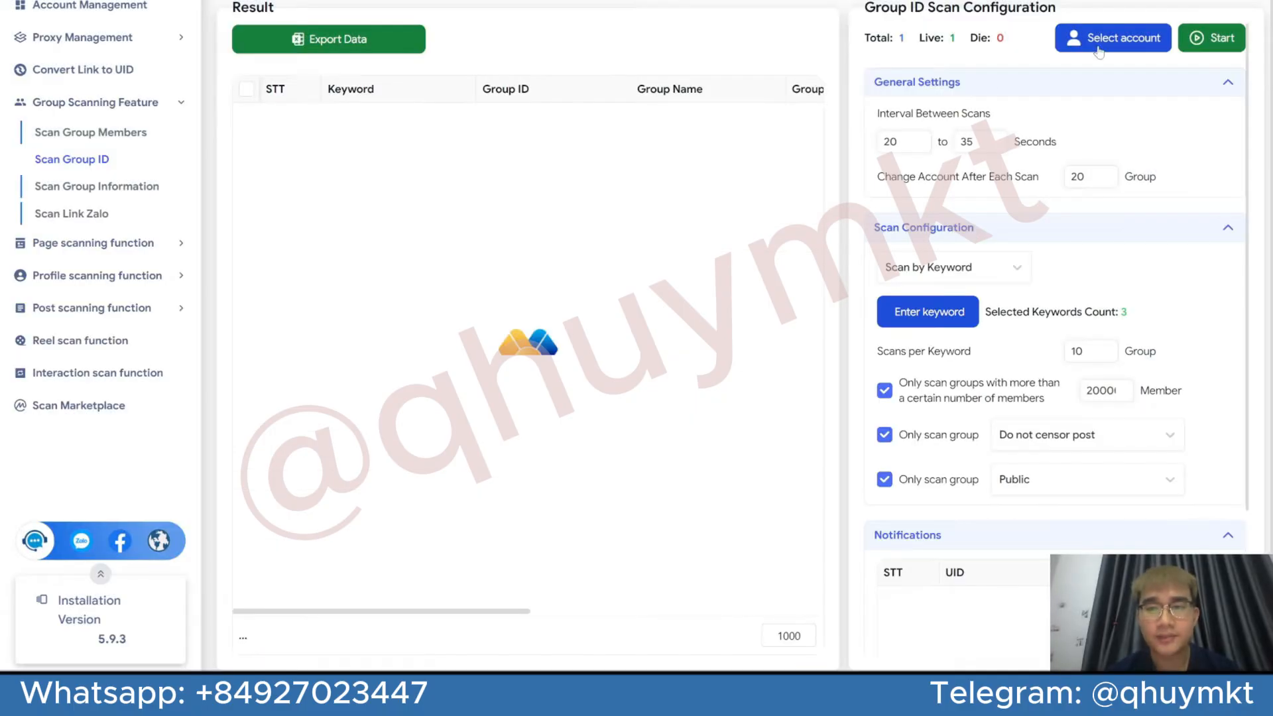
pyautogui.click(1193, 41)
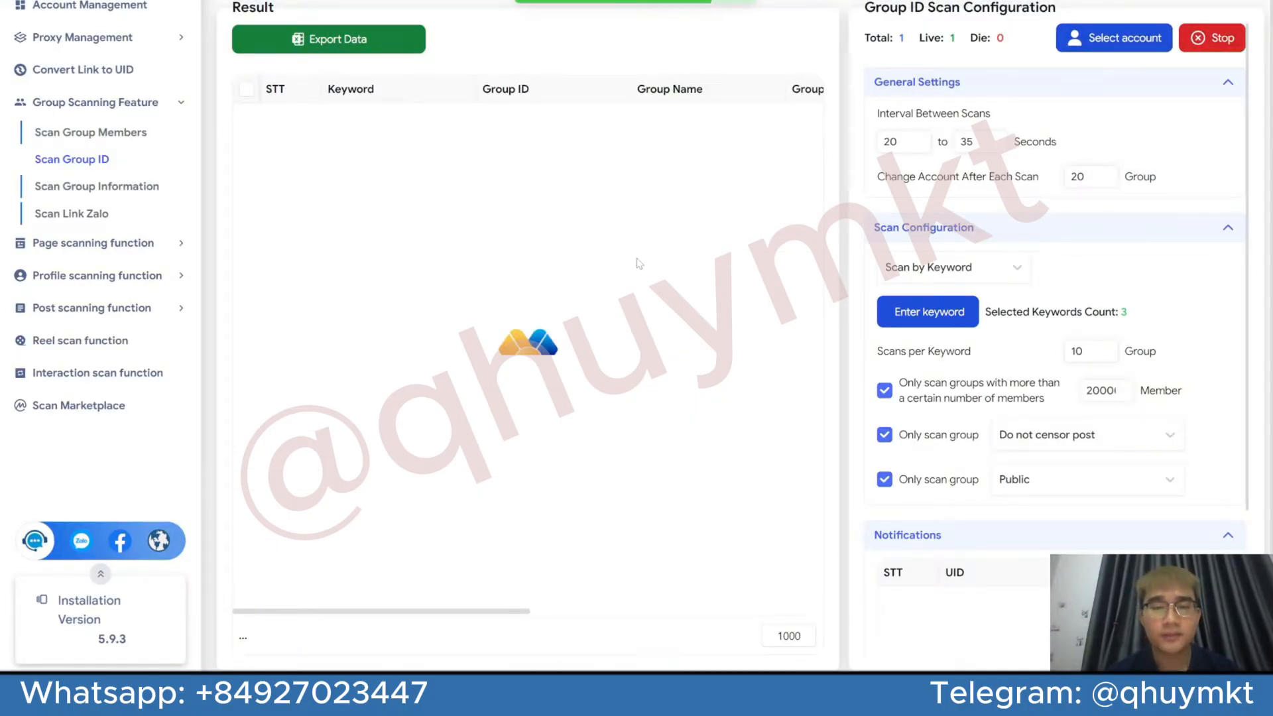
# Review the saved scan keywords, the Scans per Keyword setting and the incoming group results
pyautogui.scroll(-2, 987, 464)
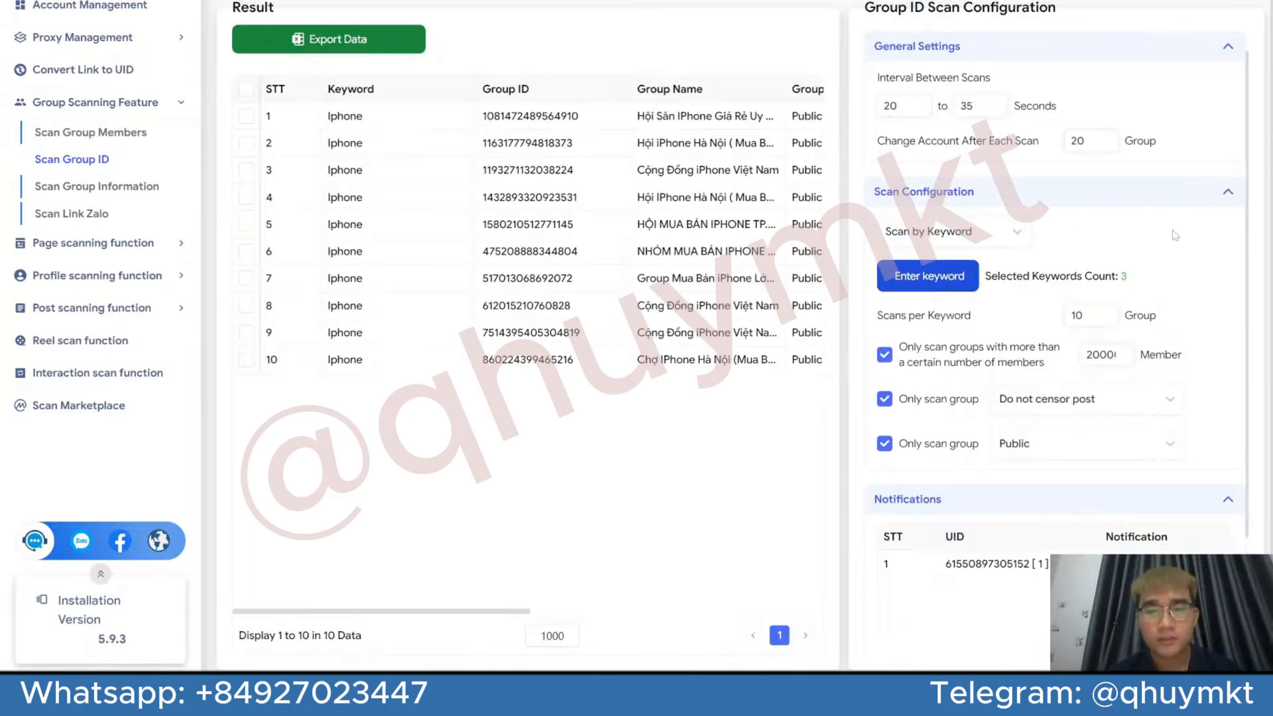
pyautogui.click(928, 276)
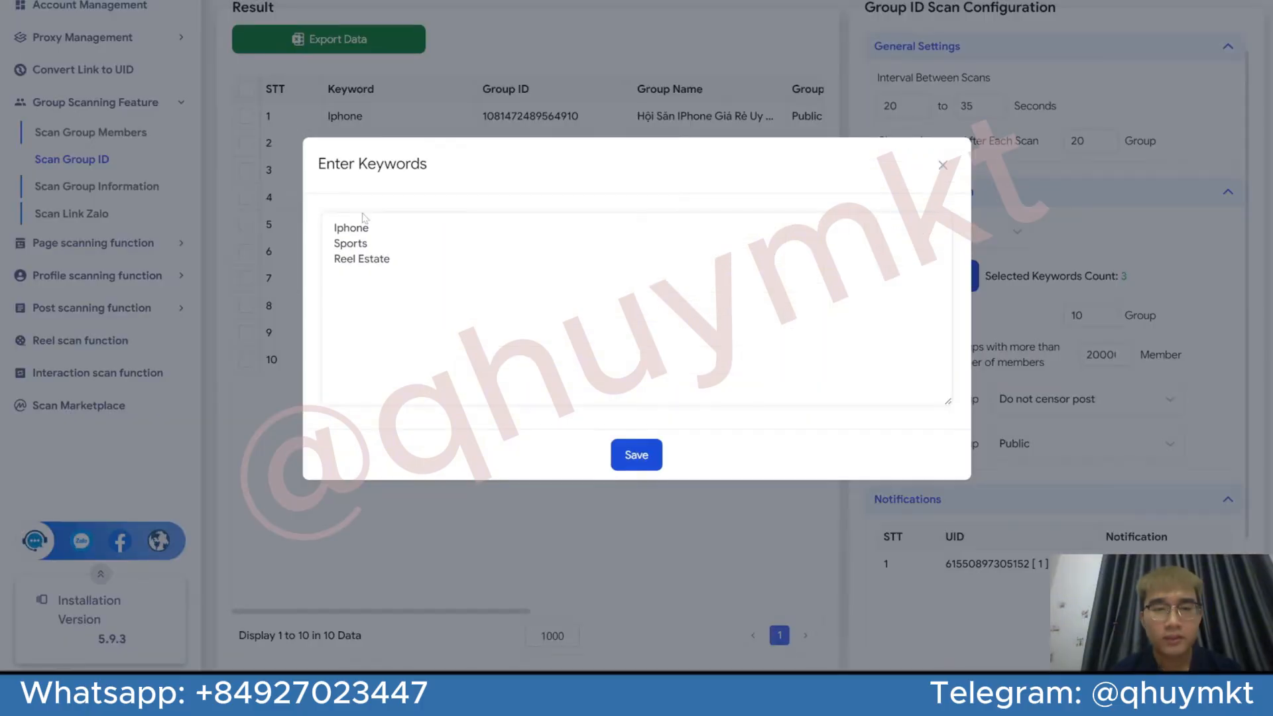
pyautogui.click(637, 455)
pyautogui.doubleClick(1065, 315)
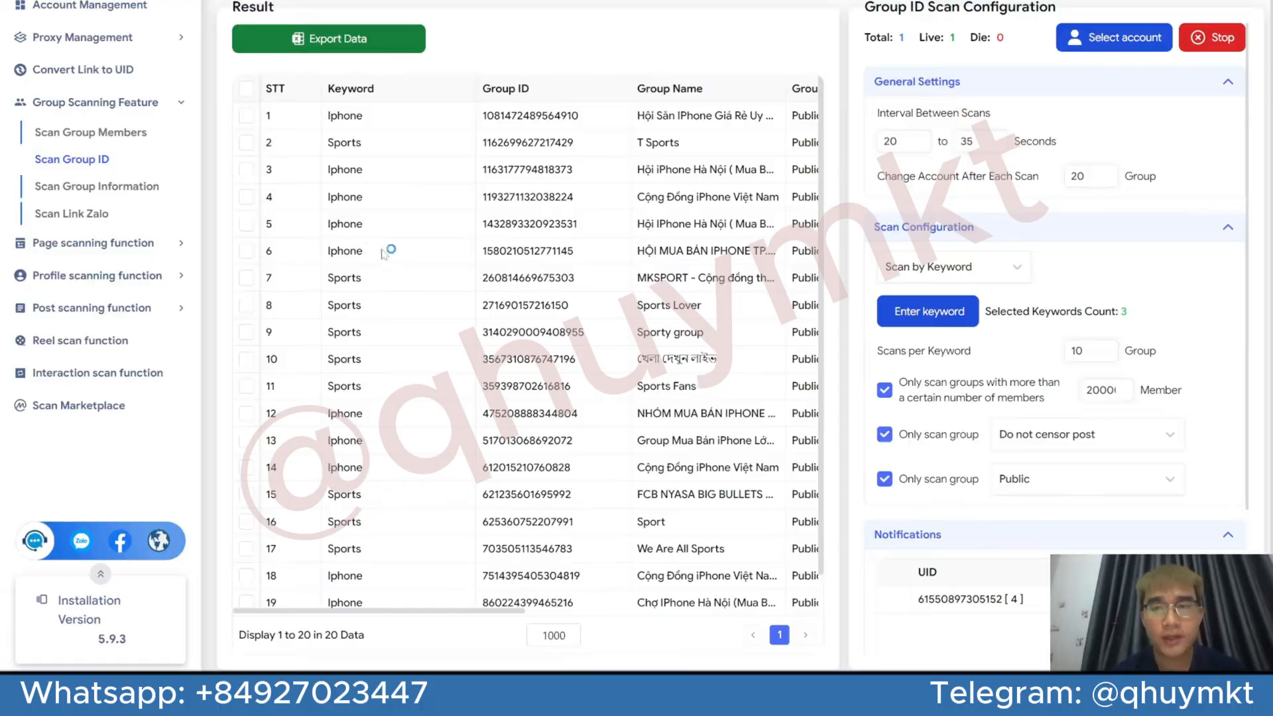
pyautogui.scroll(-1, 424, 252)
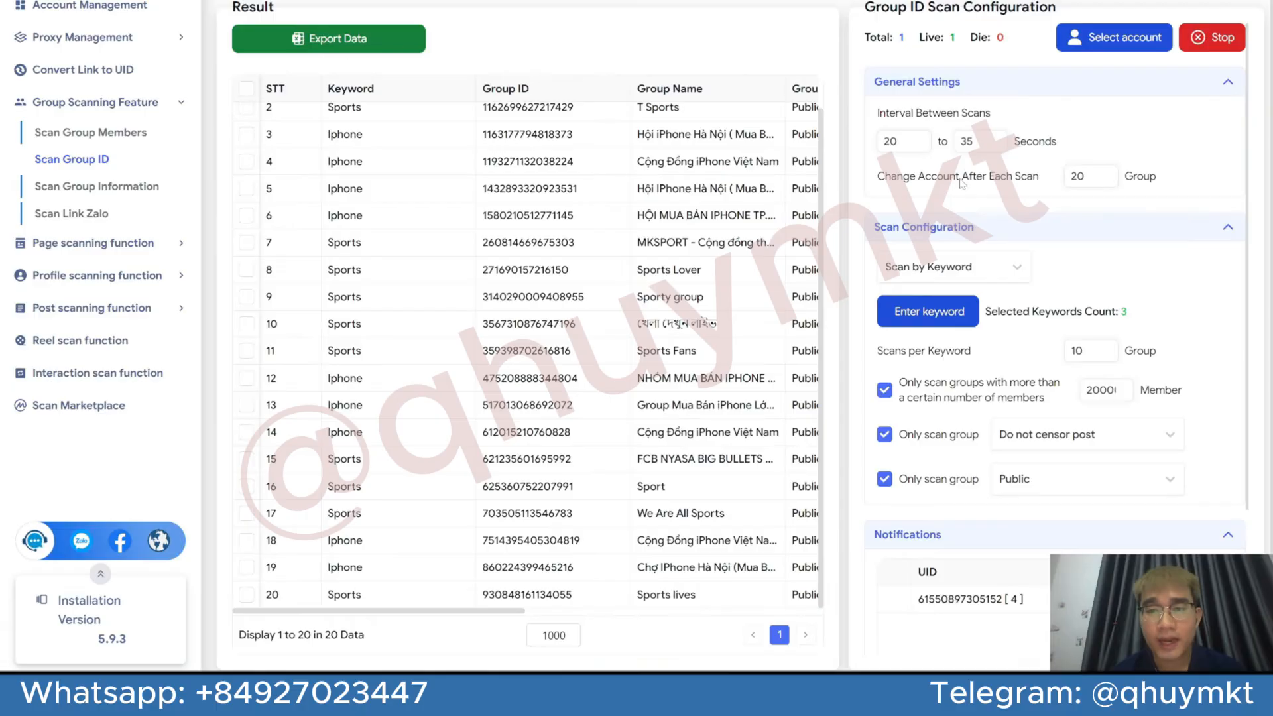
# Set Change Account After Each Scan to 50 groups
pyautogui.doubleClick(1077, 176)
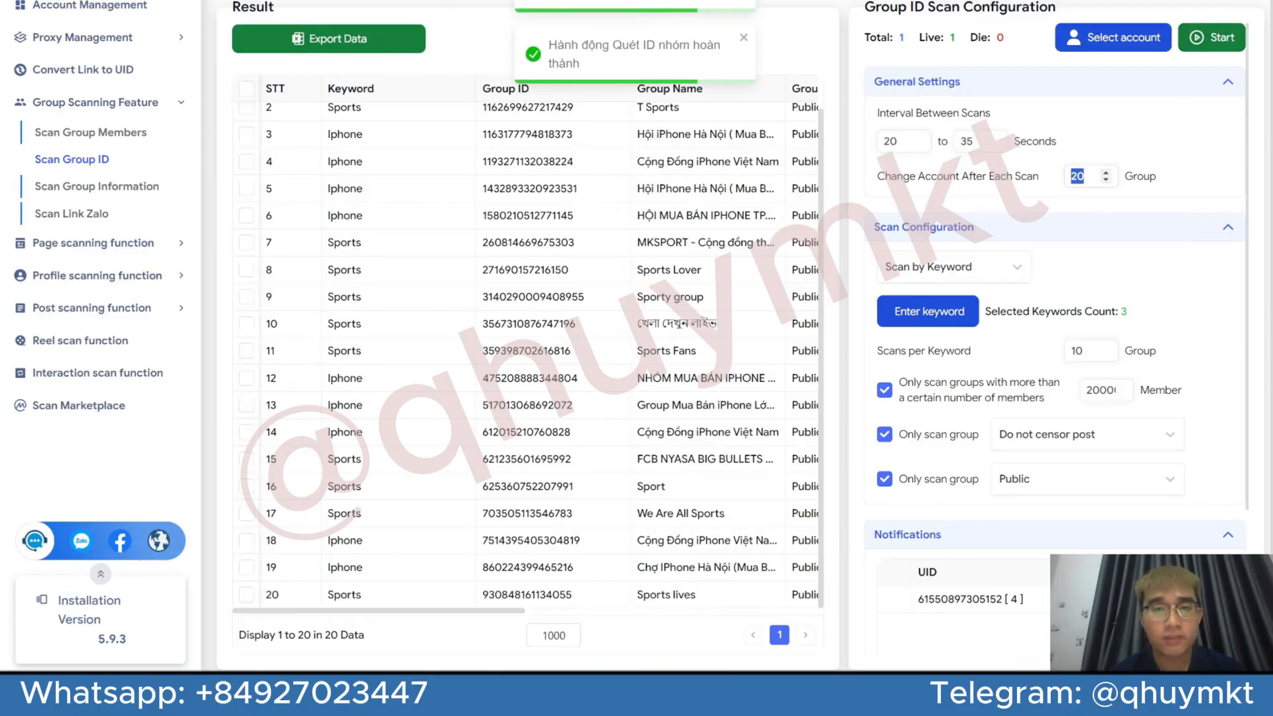
pyautogui.click(1087, 176)
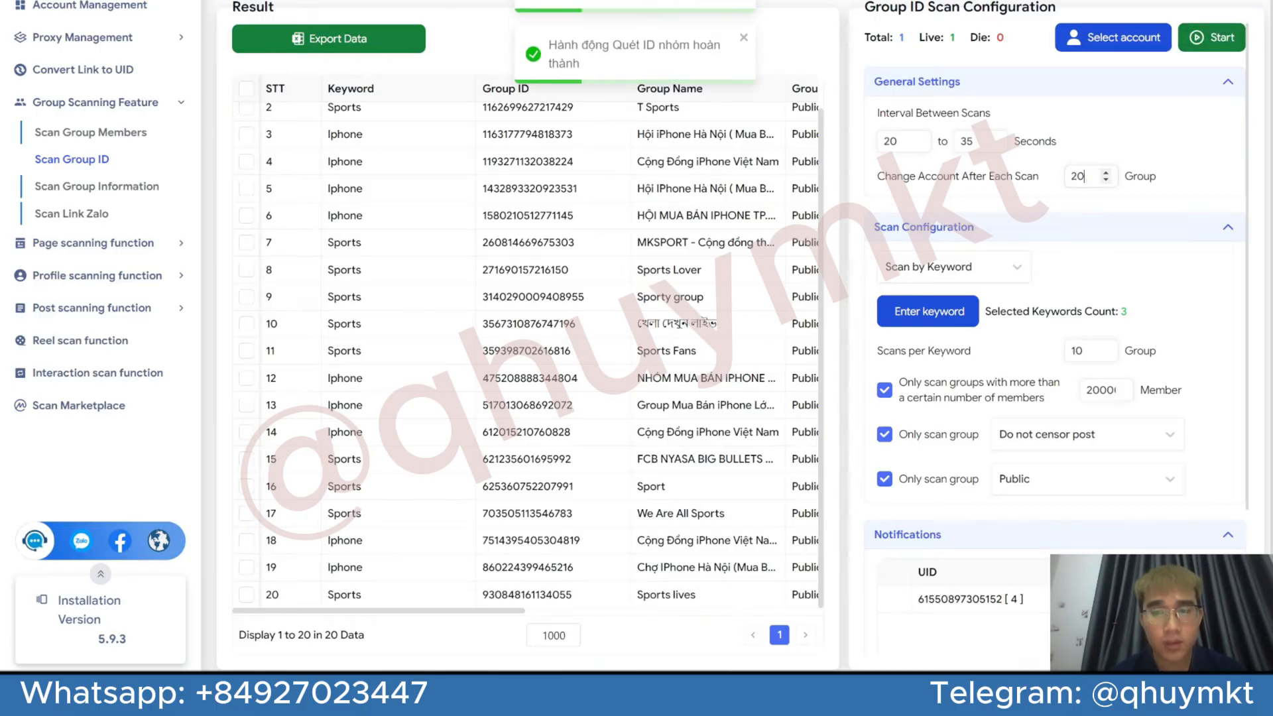
pyautogui.moveTo(1088, 176); pyautogui.dragTo(1062, 177)
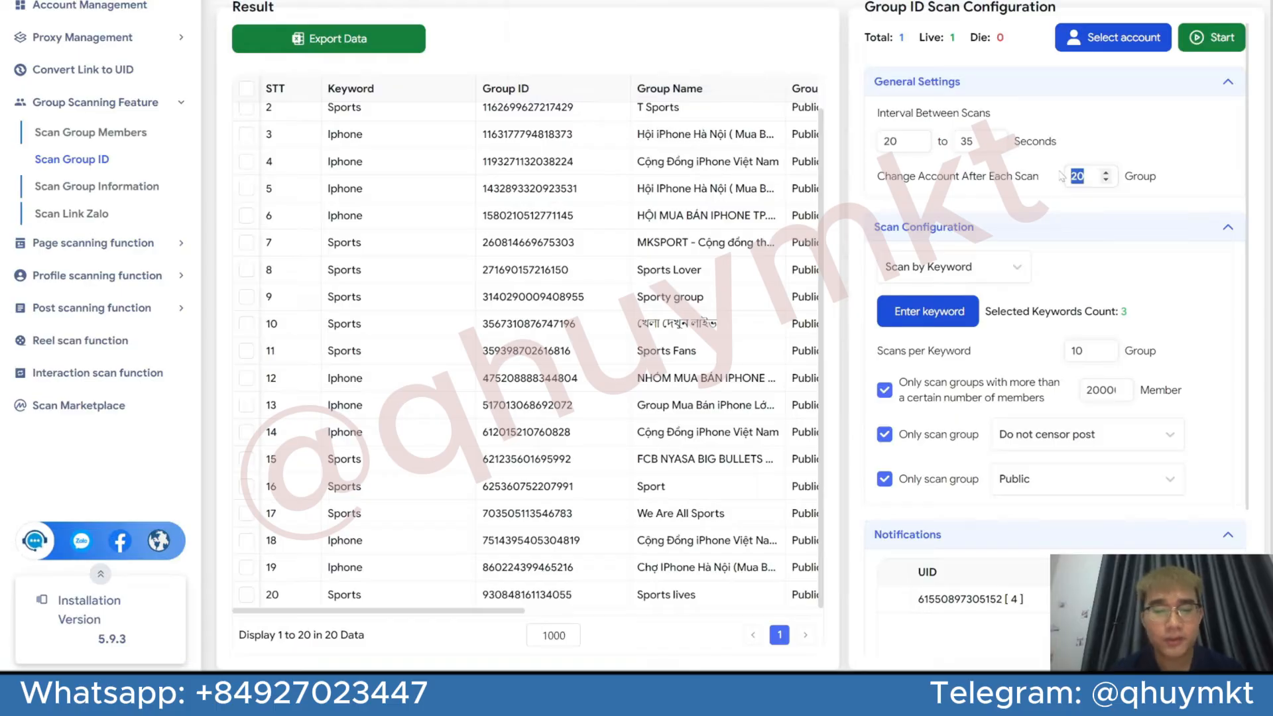
pyautogui.write('50')
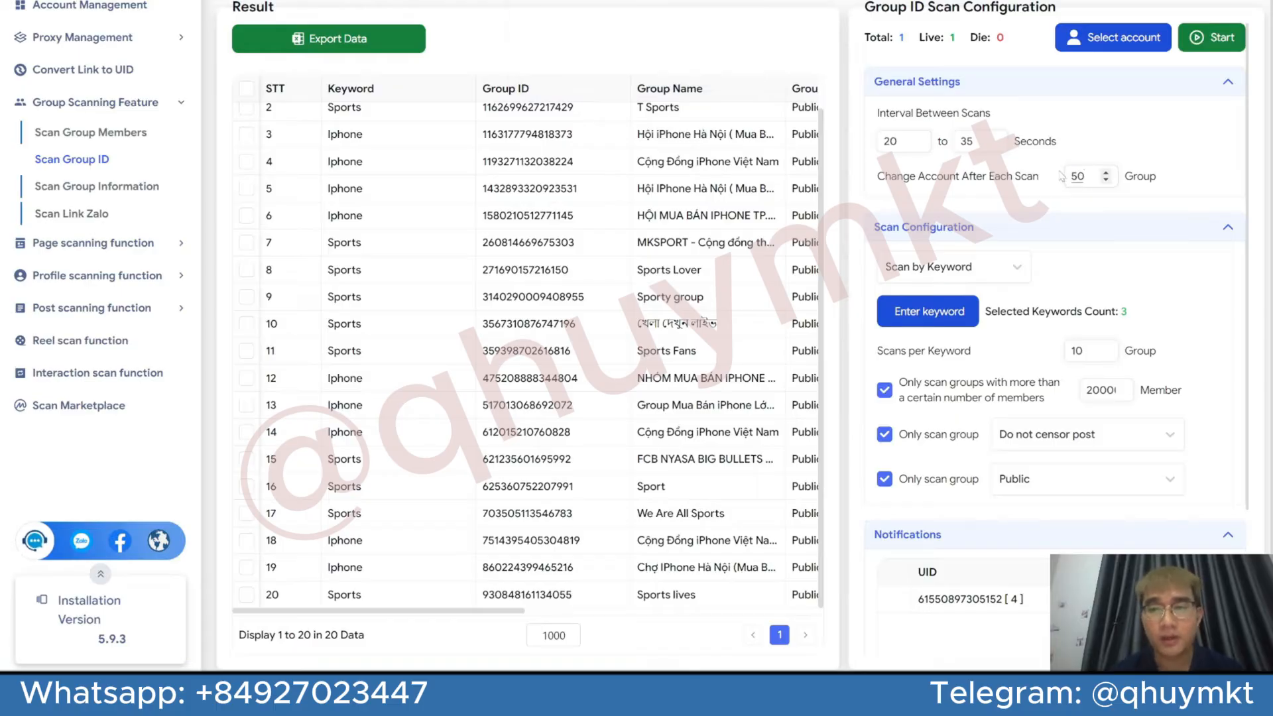
# Check the Reel Estate entry in the keyword list and the Change Account After Each Scan setting, leaving the keywords unedited
pyautogui.click(957, 307)
pyautogui.moveTo(392, 259); pyautogui.dragTo(331, 259)
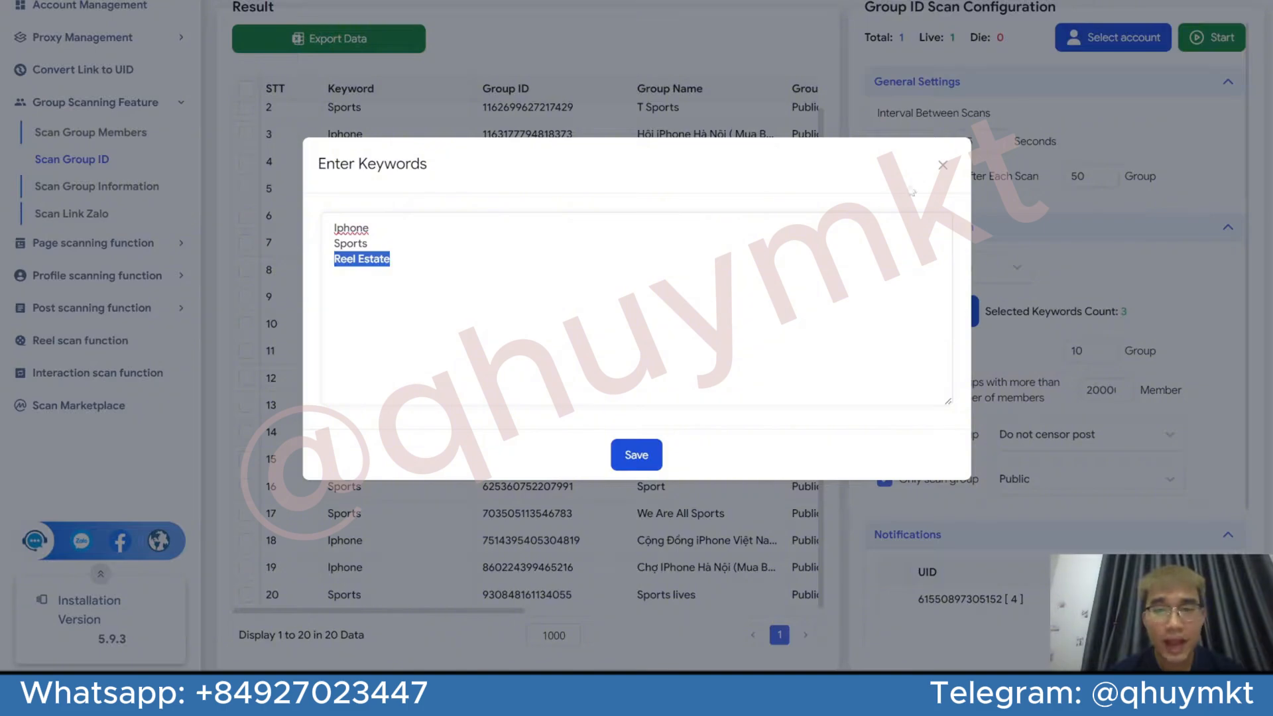
pyautogui.click(942, 165)
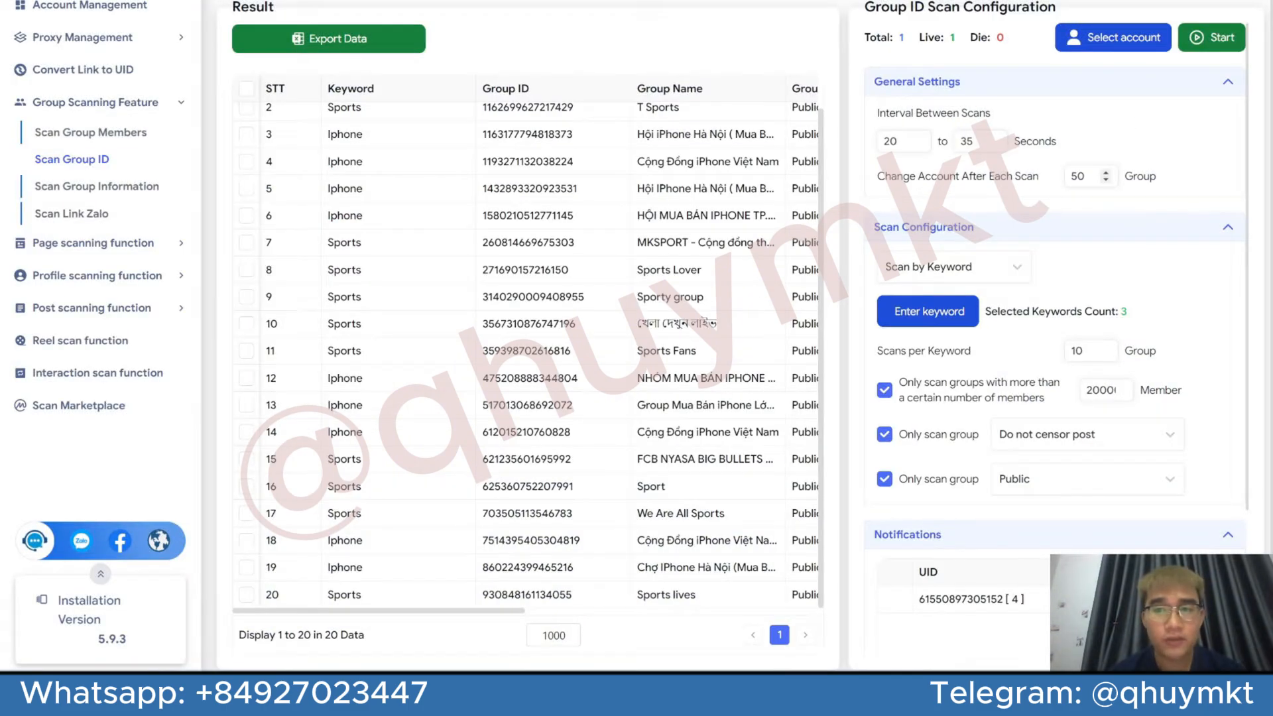
pyautogui.click(962, 317)
pyautogui.moveTo(391, 259); pyautogui.dragTo(331, 259)
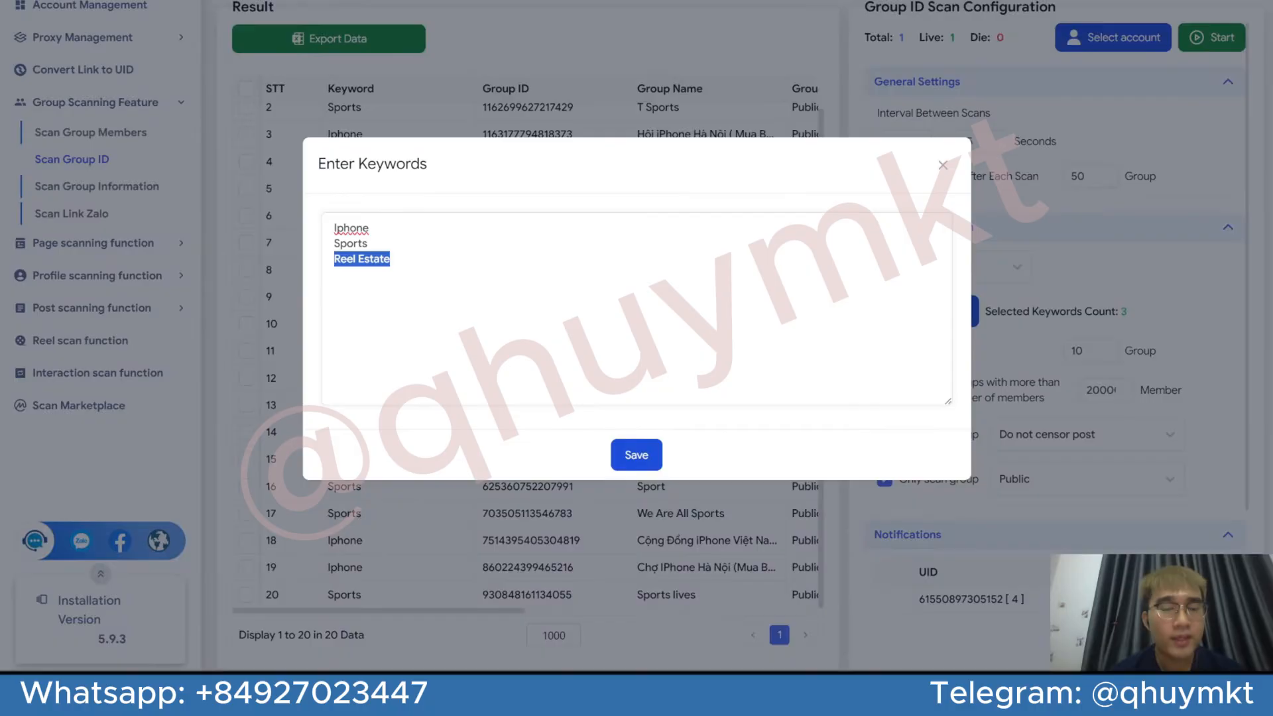
pyautogui.click(942, 165)
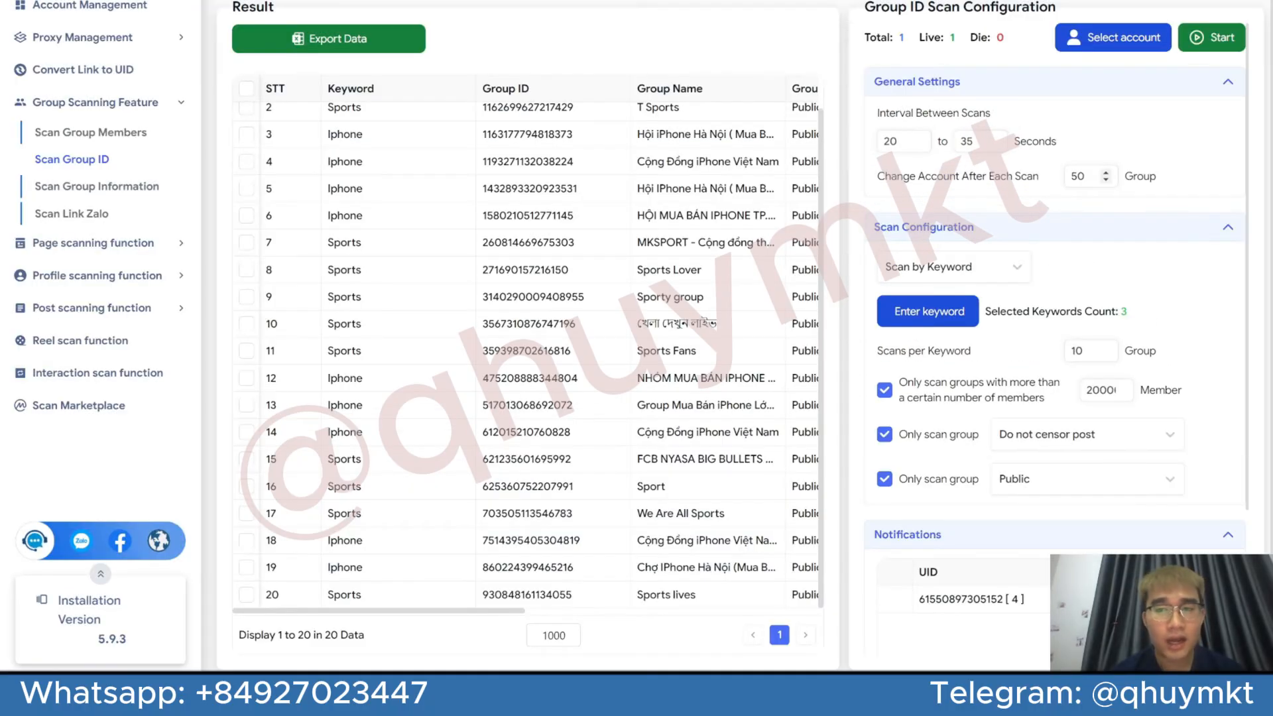
pyautogui.moveTo(1085, 175); pyautogui.dragTo(1063, 177)
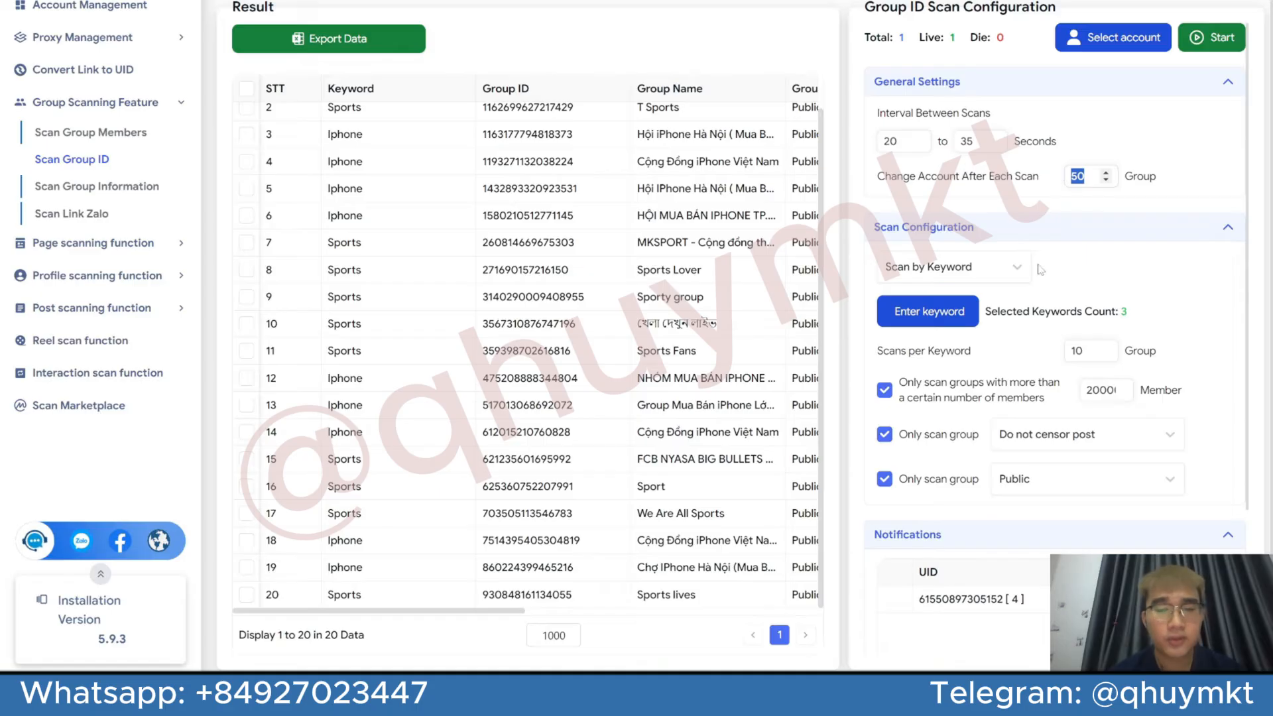
# Examine the scanned groups' member numbers, censorship status and links, selecting all result rows and then clearing the selection
pyautogui.scroll(1, 586, 411)
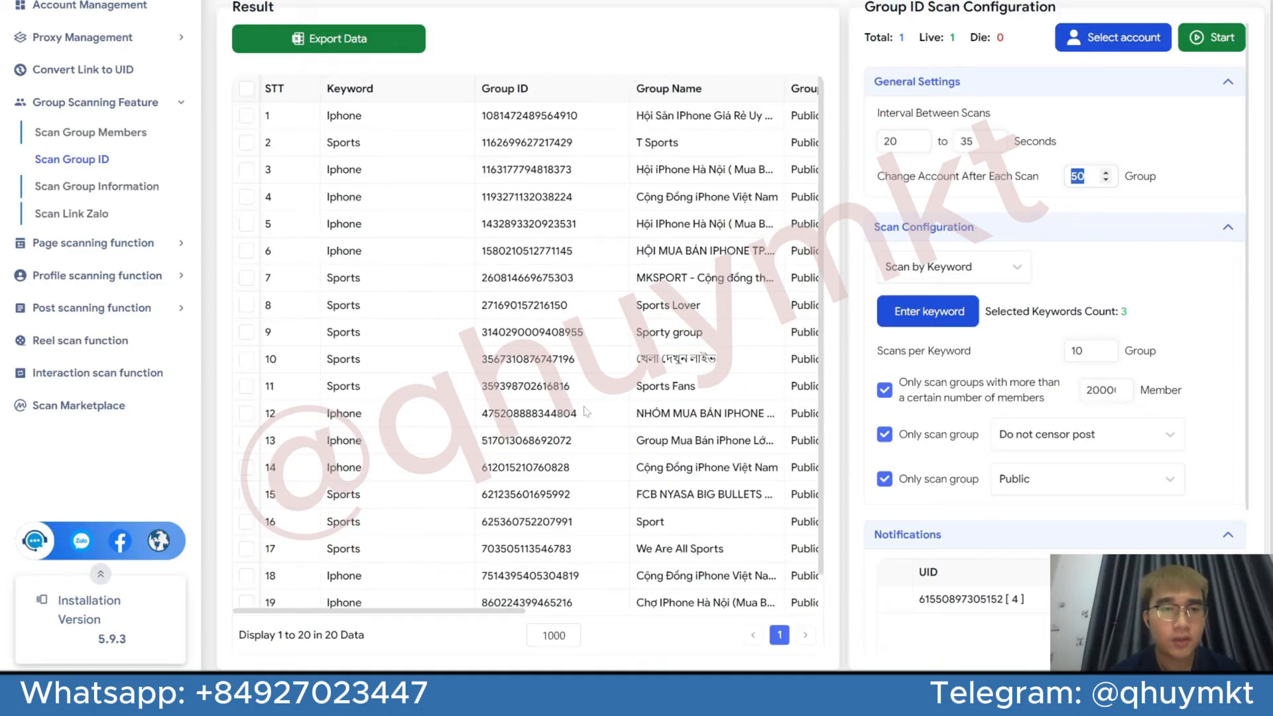
pyautogui.click(247, 89)
pyautogui.hscroll(10, 411, 152)
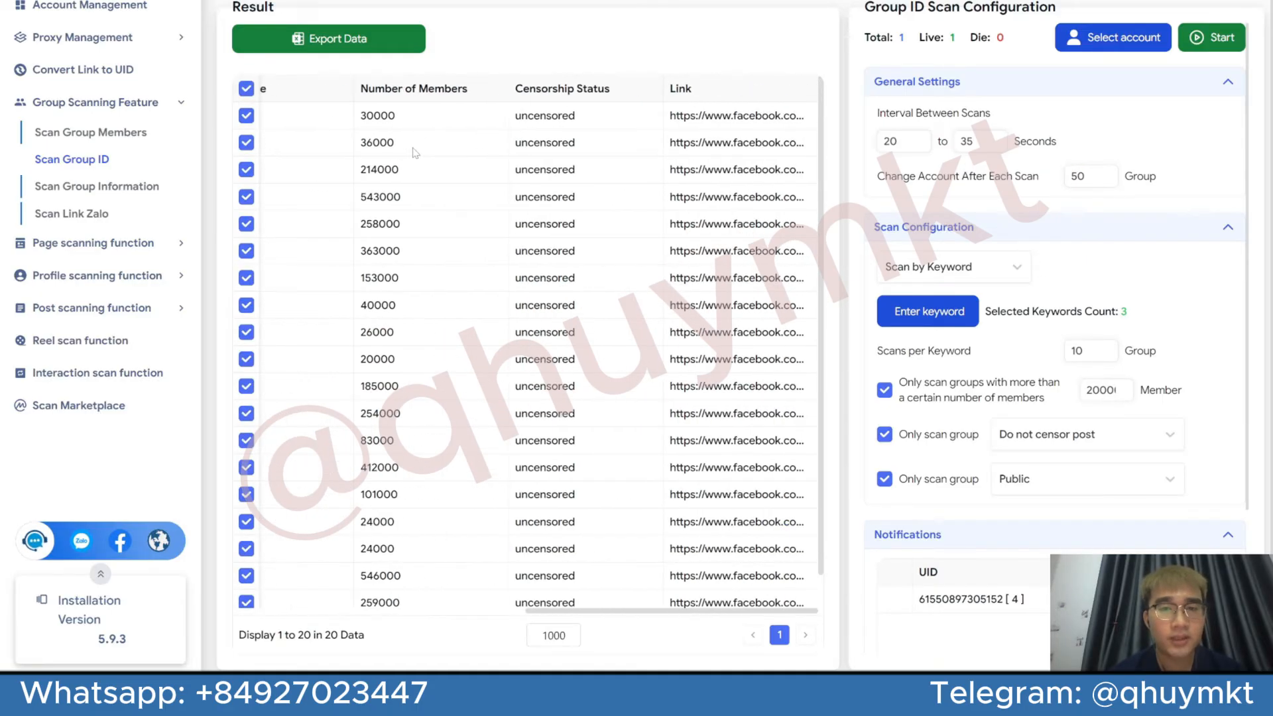
pyautogui.hscroll(-6, 415, 153)
pyautogui.hscroll(5, 415, 153)
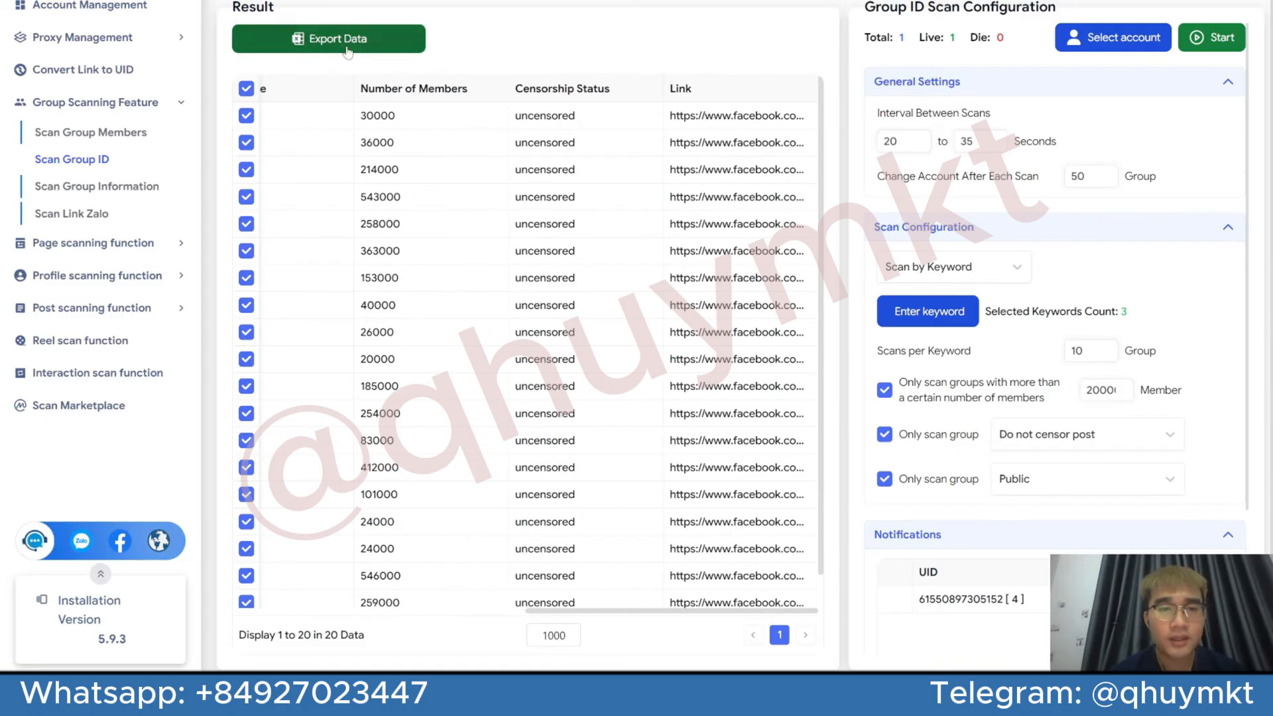
pyautogui.click(246, 89)
pyautogui.hscroll(-5, 450, 247)
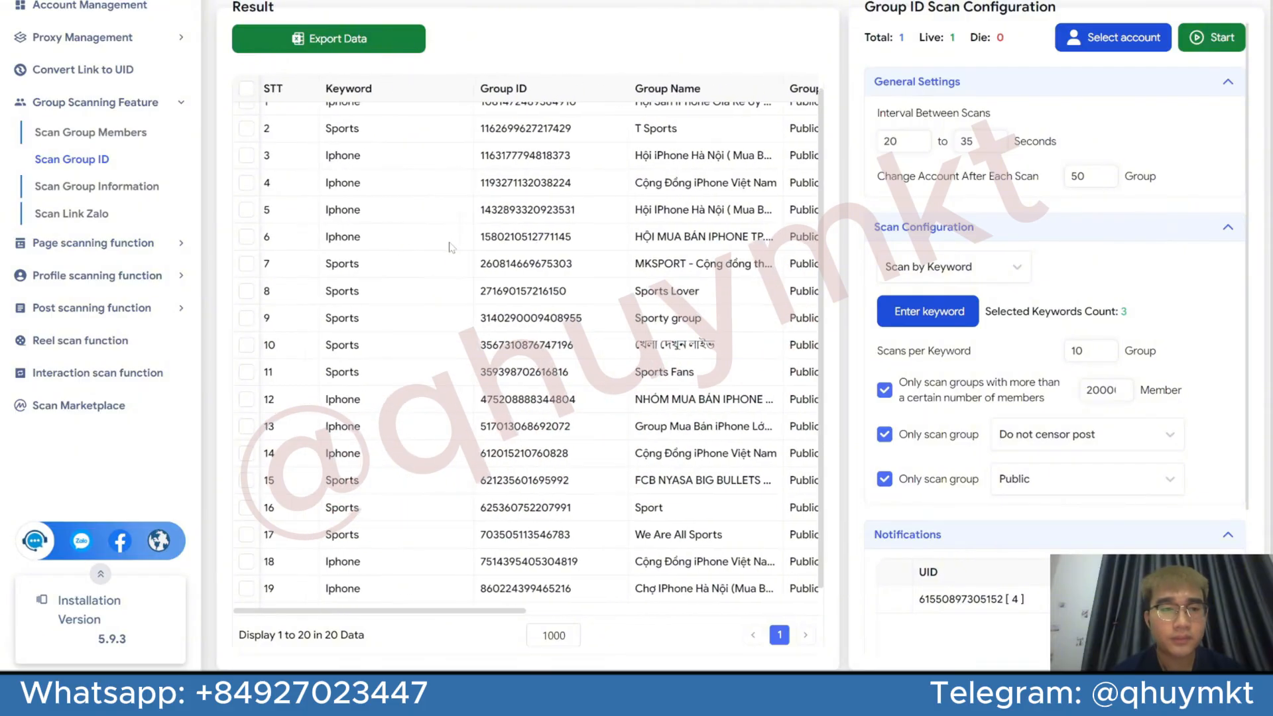
pyautogui.scroll(-1, 451, 247)
# In Scan Group Information, set the interval between scans to 20 to 40 seconds and Stop on Consecutive Errors to 13 groups
pyautogui.click(143, 199)
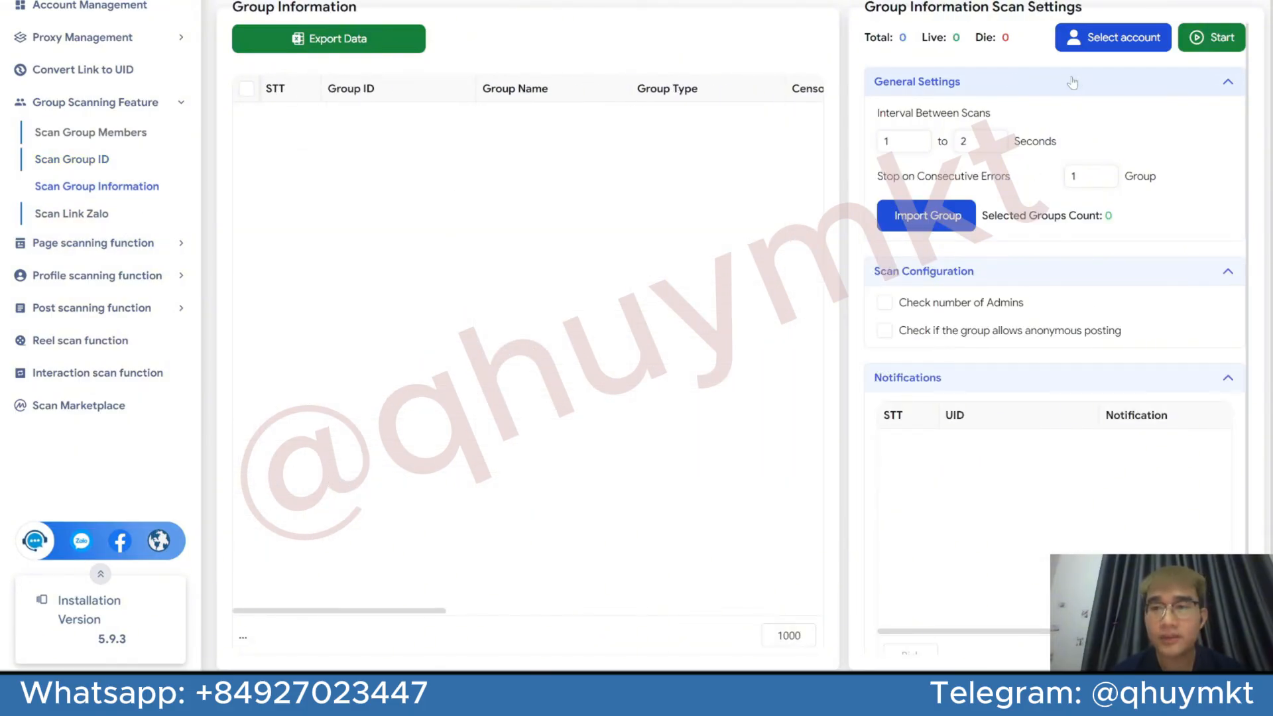
pyautogui.click(1101, 49)
pyautogui.click(1034, 108)
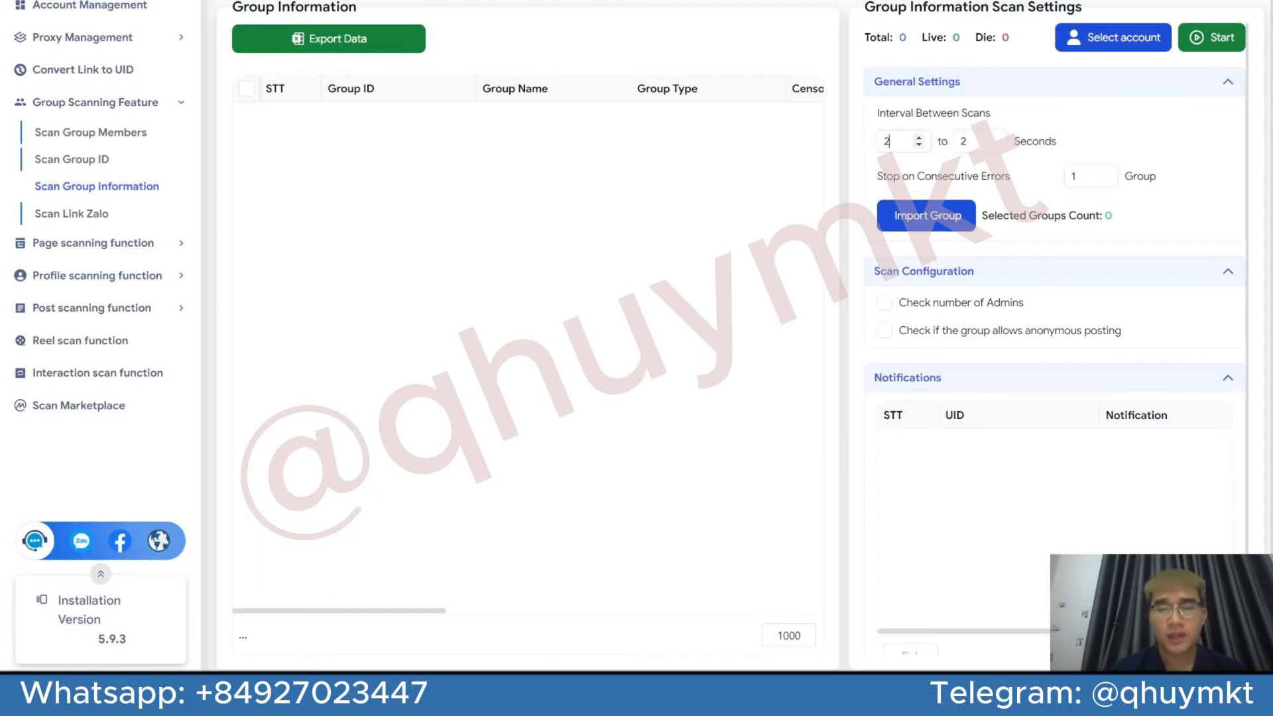
pyautogui.write('0')
pyautogui.press('Tab')
pyautogui.write('214')
pyautogui.press('BackSpace')
pyautogui.press('BackSpace')
pyautogui.press('BackSpace')
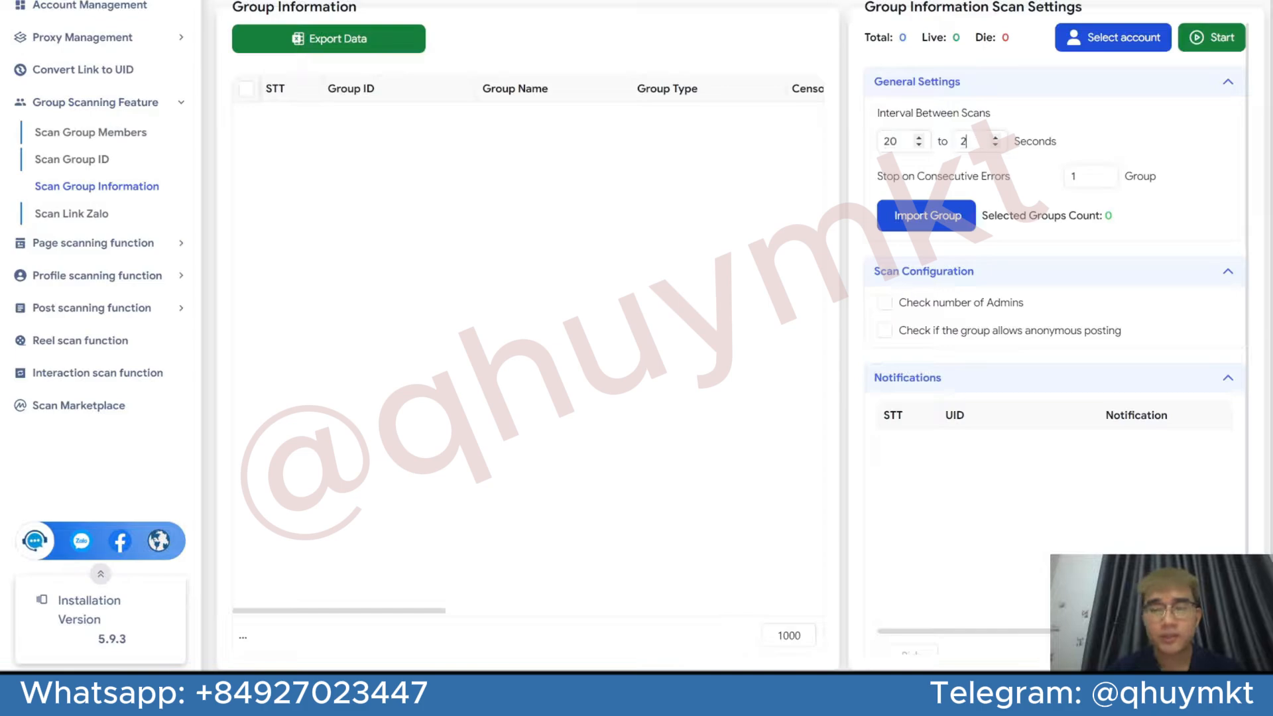
pyautogui.write('40')
pyautogui.press('Tab')
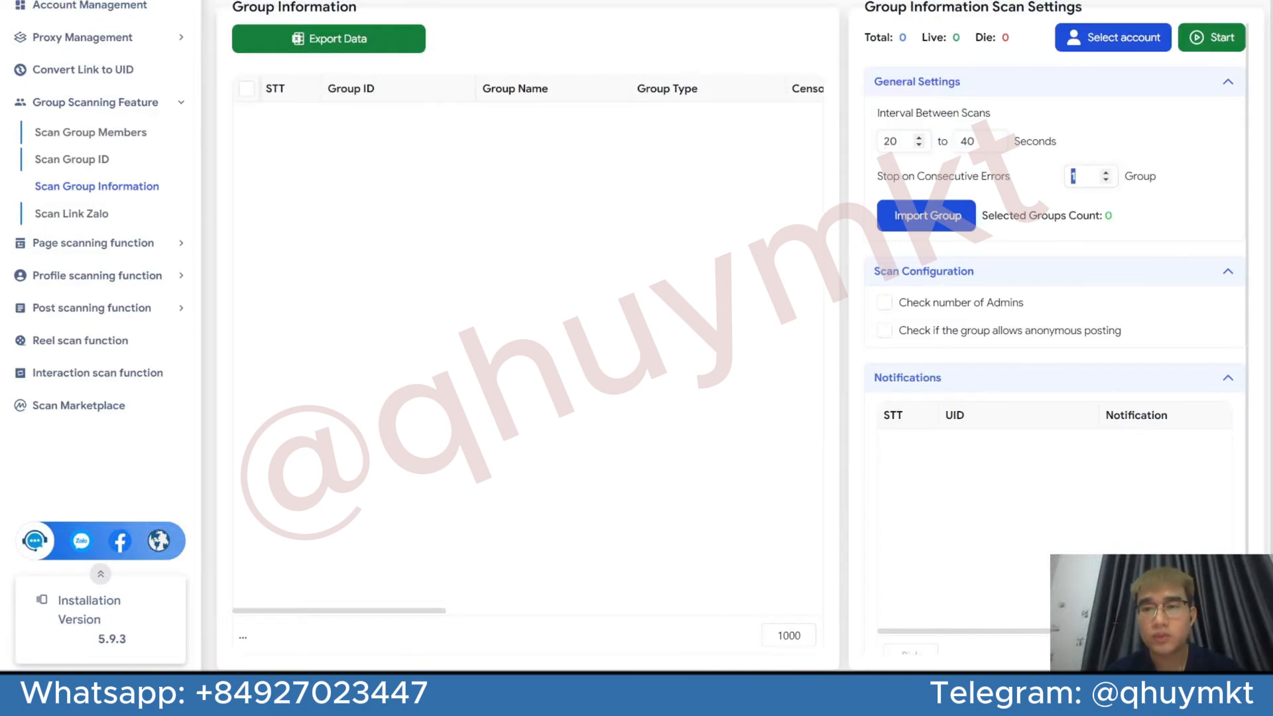
pyautogui.write('13')
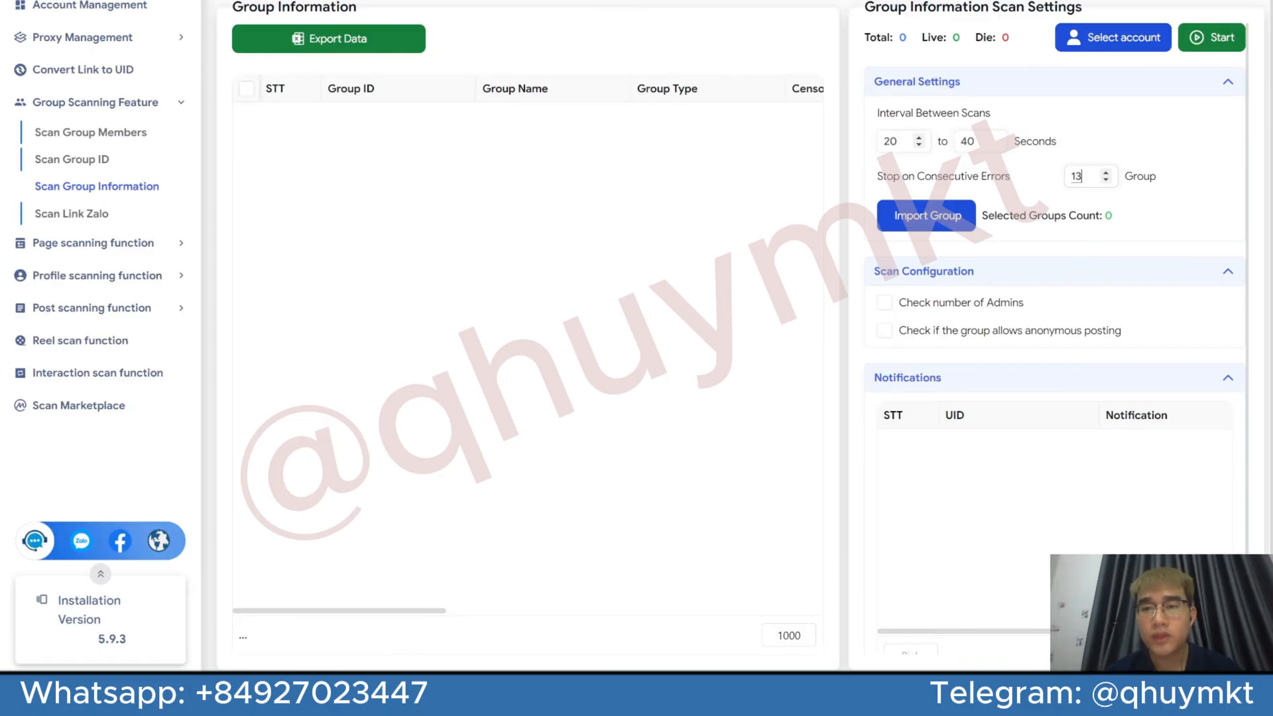
pyautogui.click(954, 214)
pyautogui.hotkey('ctrl', 'v')
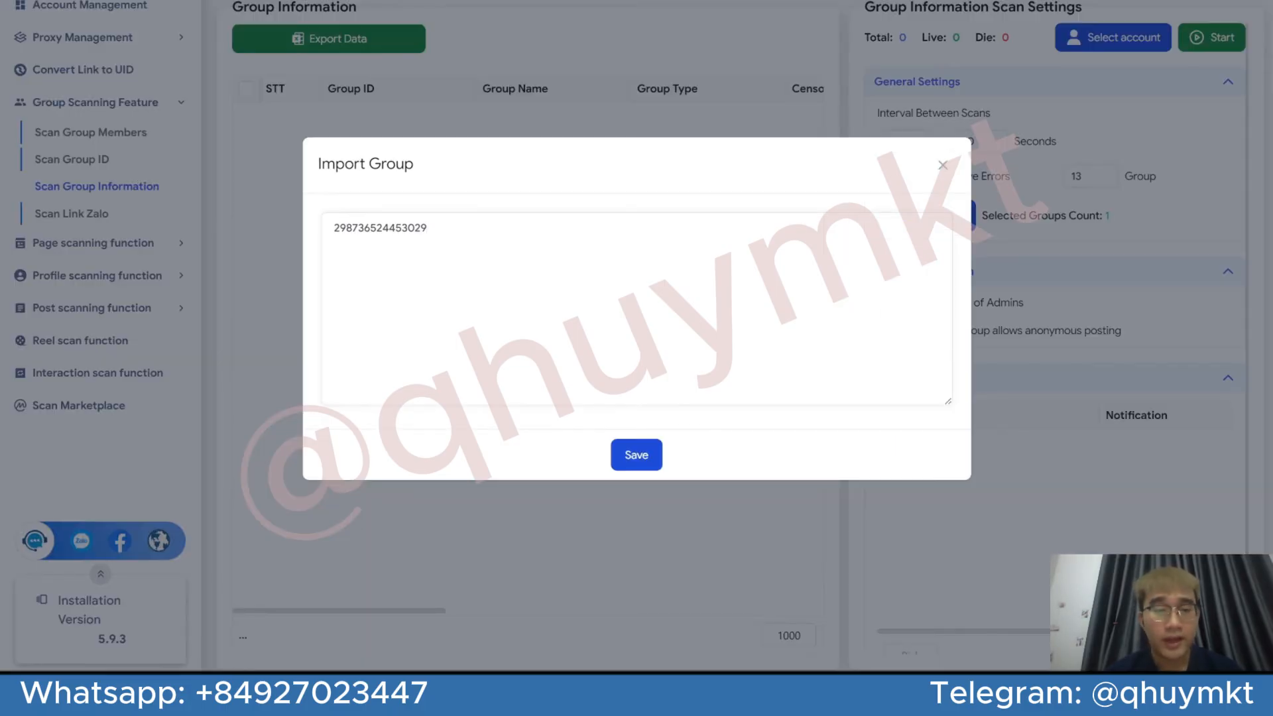
pyautogui.hotkey('ctrl', 'a')
pyautogui.hotkey('ctrl', 'v')
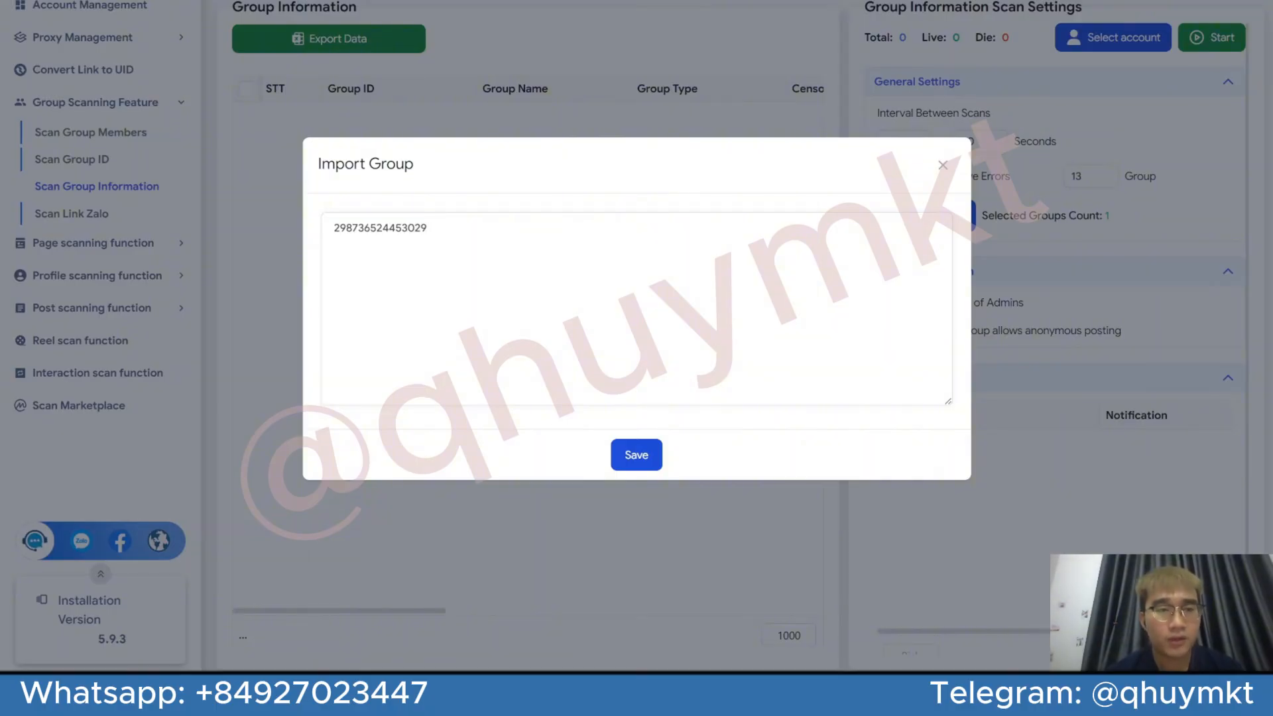
pyautogui.click(634, 451)
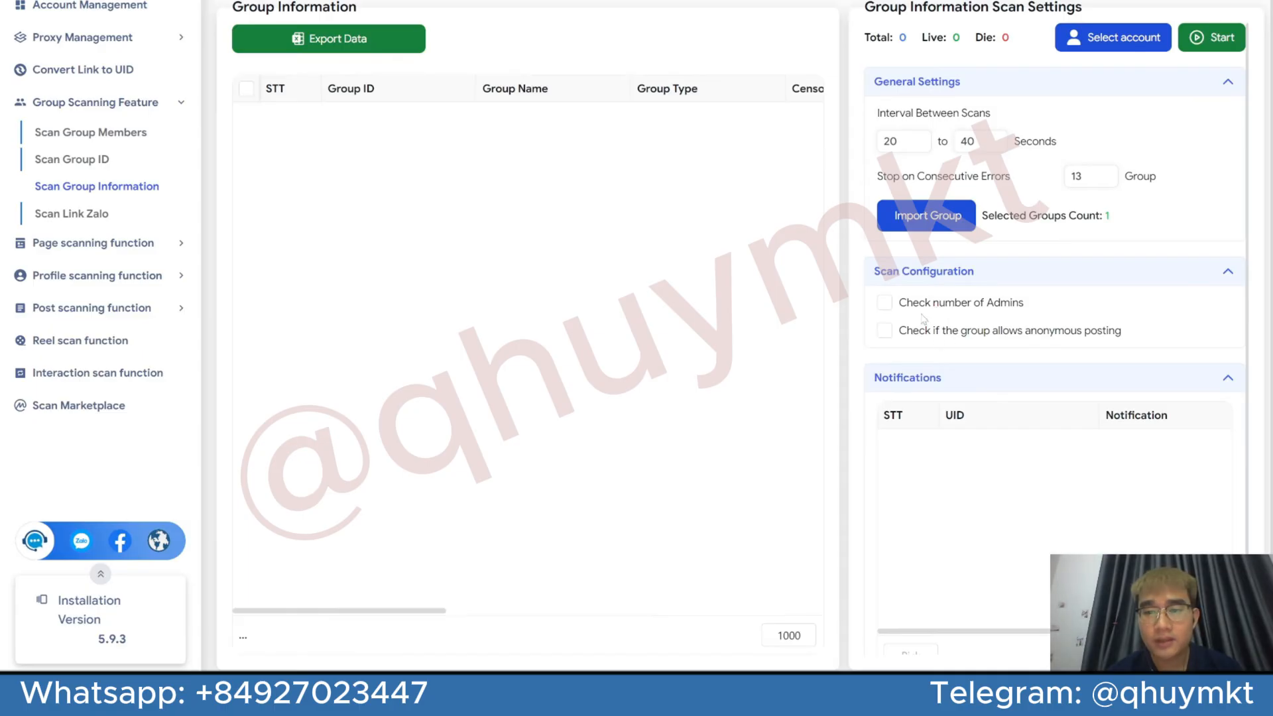
# Start the group information scan with the anonymous posting check enabled and the single live account selected
pyautogui.click(973, 339)
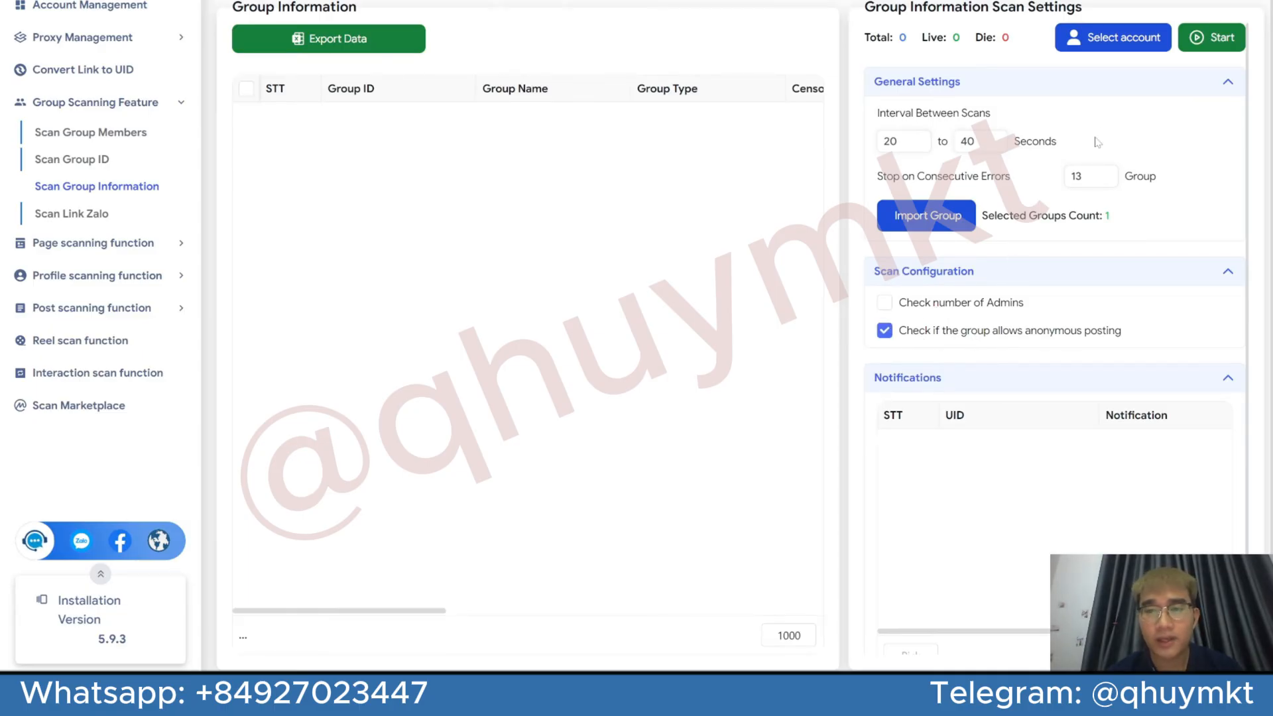
pyautogui.click(1124, 37)
pyautogui.click(236, 238)
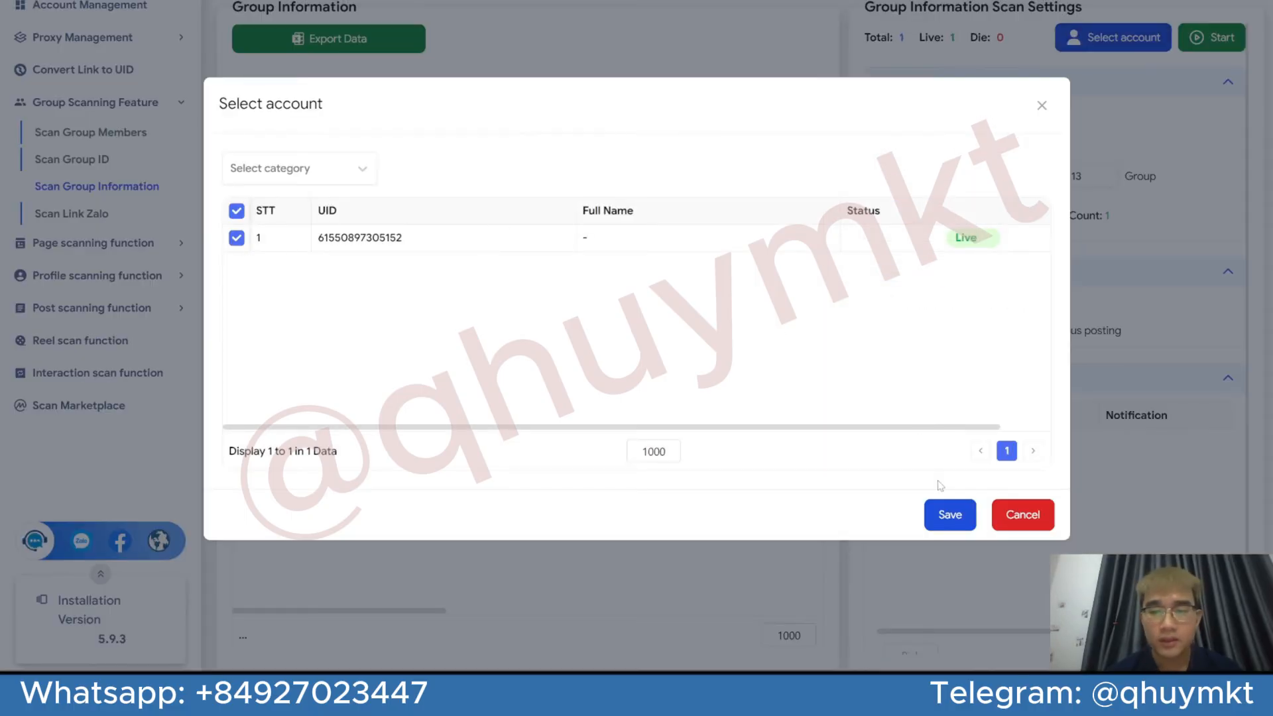
pyautogui.click(946, 515)
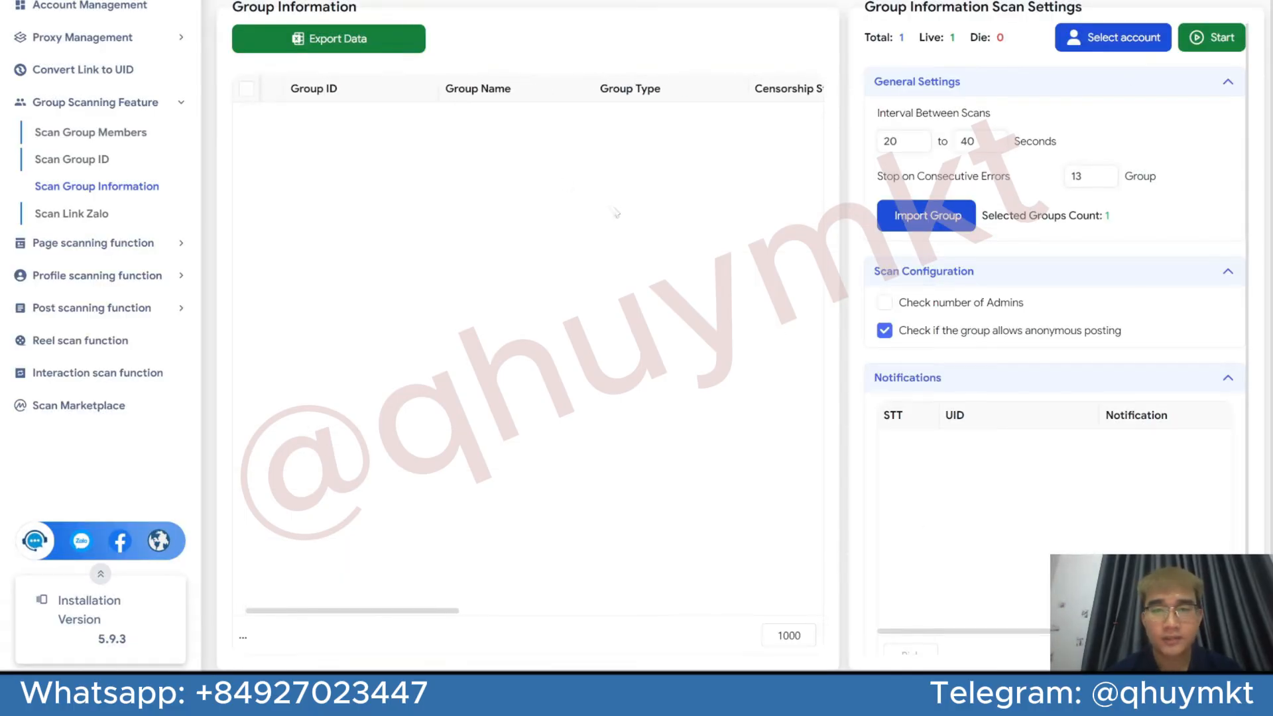
pyautogui.click(1217, 38)
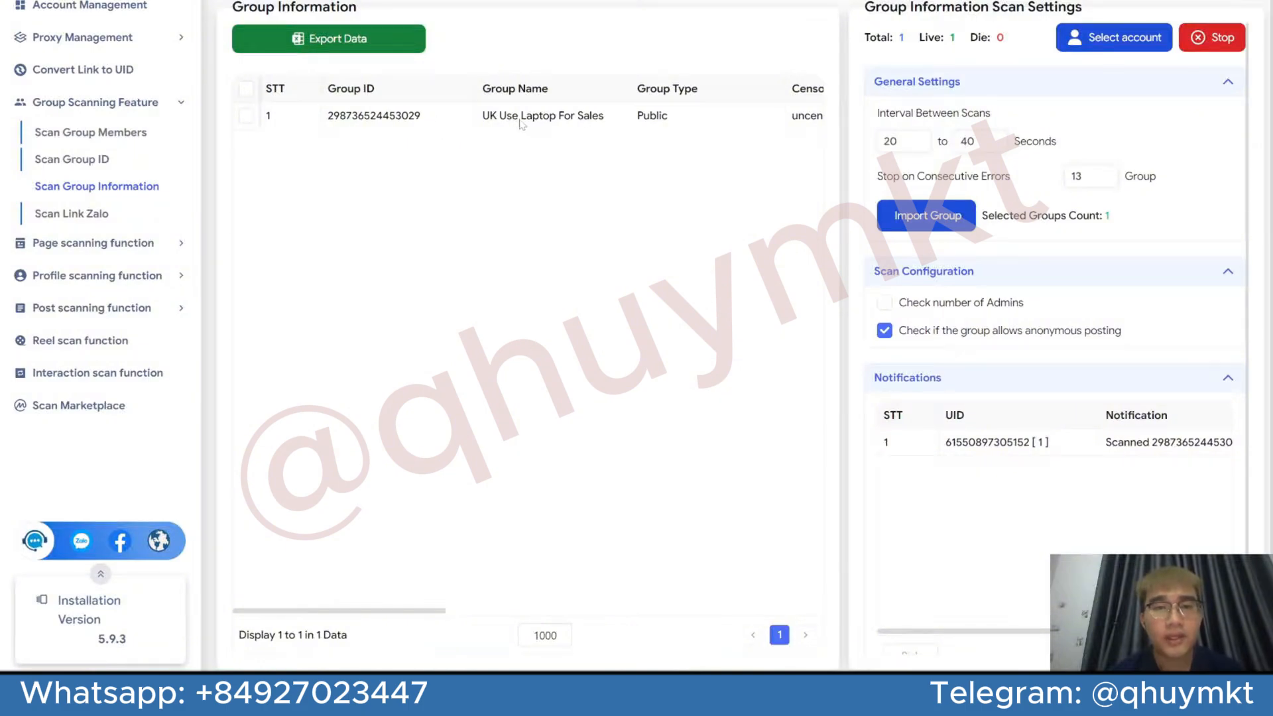
# Switch to the UK Use Laptop For Sales group page on Facebook and highlight the group name to compare it with the scan result
pyautogui.hotkey('alt', 'Tab')
pyautogui.hotkey('alt', 'Tab')
pyautogui.hotkey('alt', 'Tab')
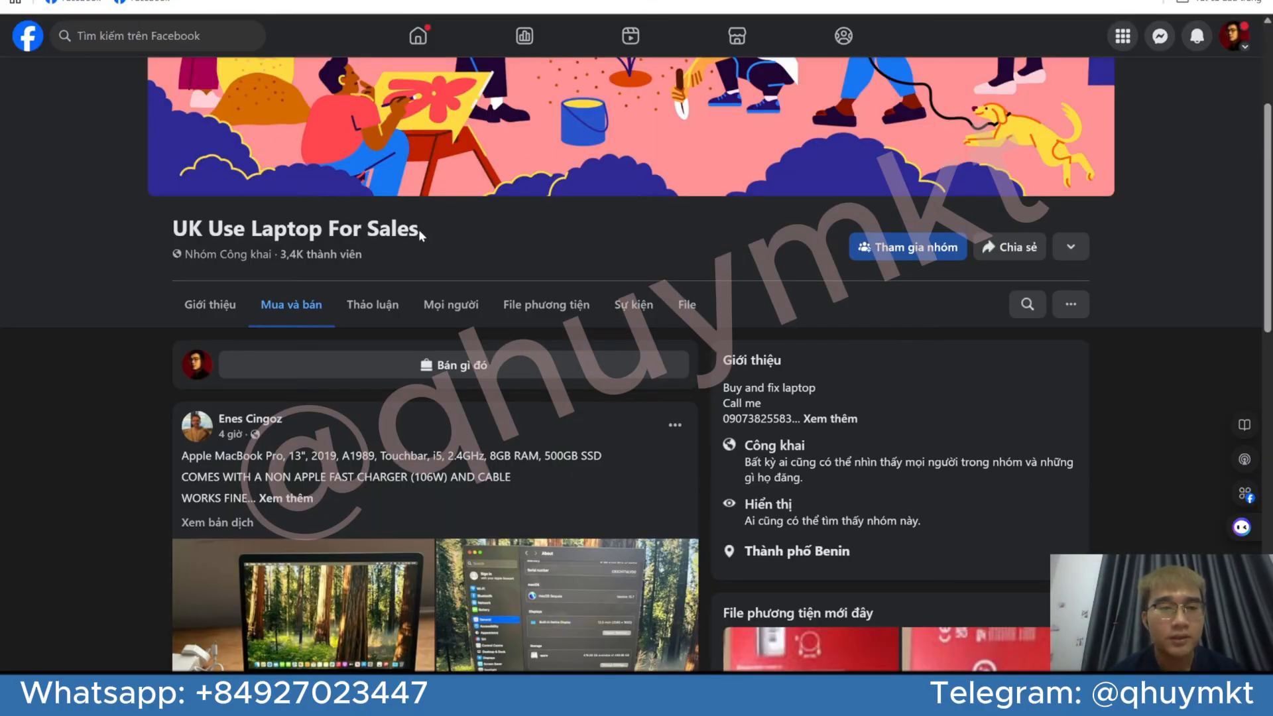
pyautogui.moveTo(421, 228); pyautogui.dragTo(168, 221)
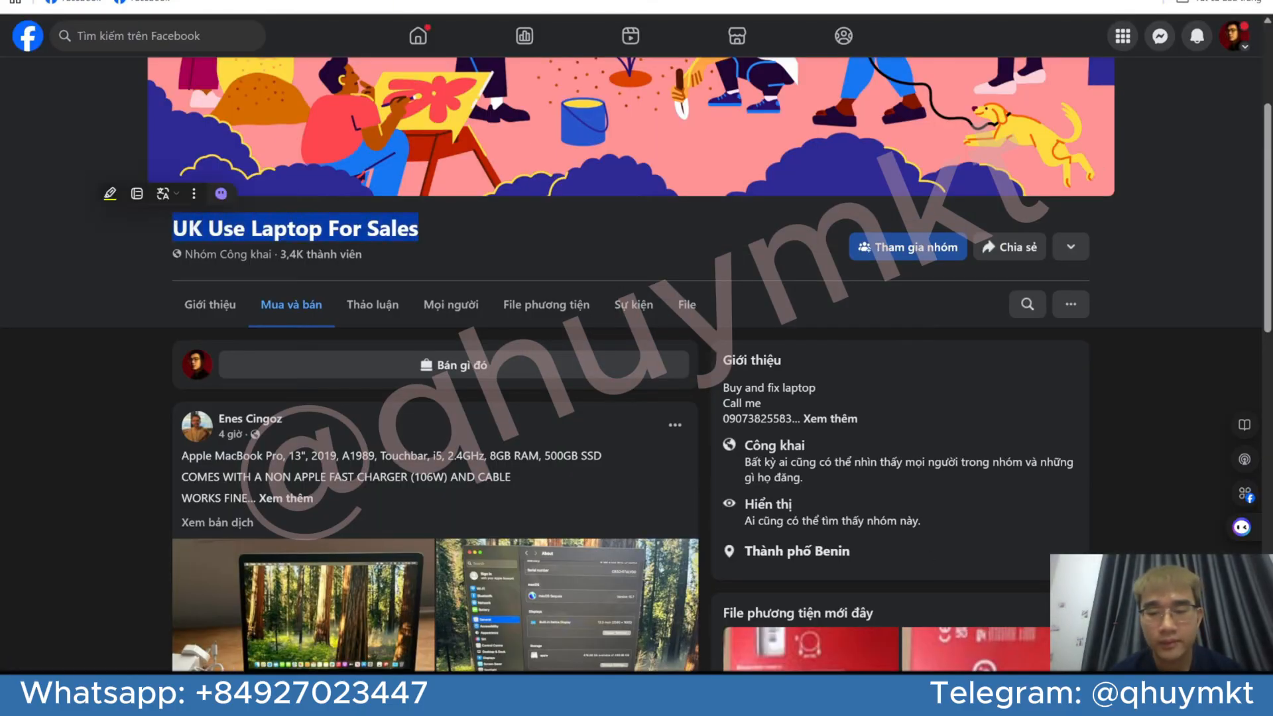
# Return to the scanning tool and examine the scanned group's type, censorship status, total members, new members and admins
pyautogui.hotkey('alt', 'Tab')
pyautogui.hscroll(2, 597, 139)
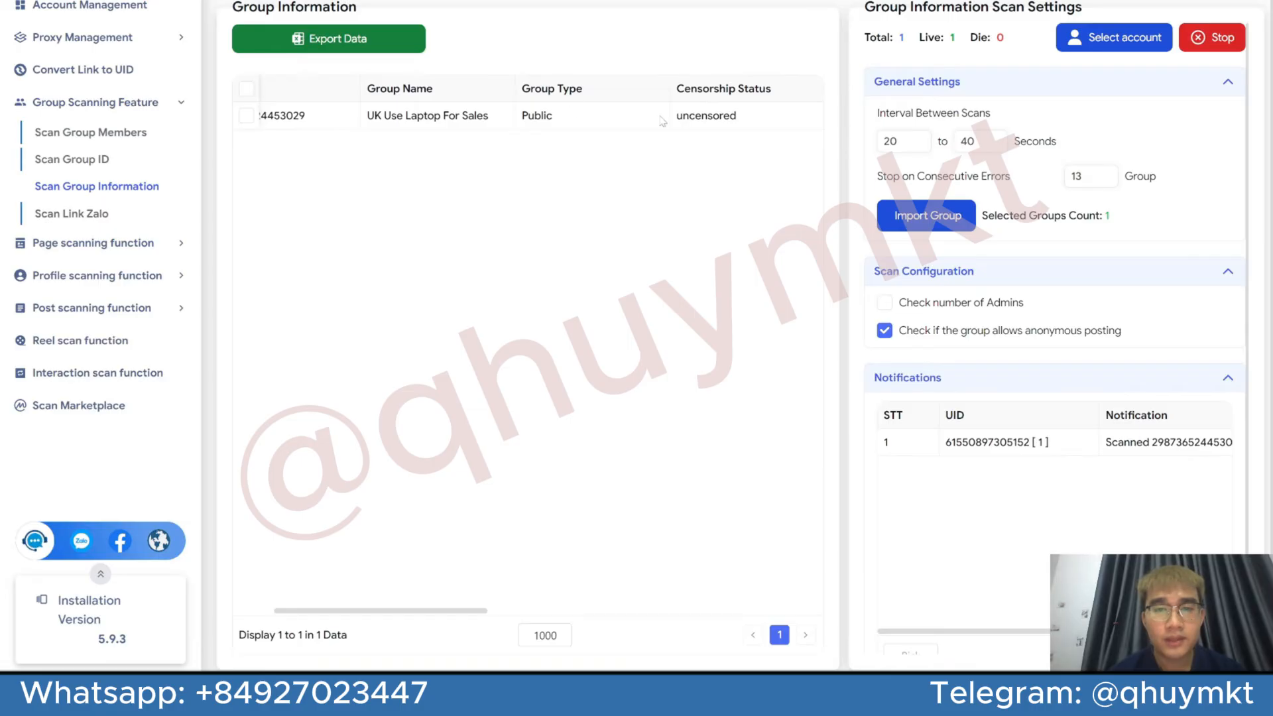
pyautogui.hscroll(3, 610, 124)
pyautogui.hscroll(2, 603, 134)
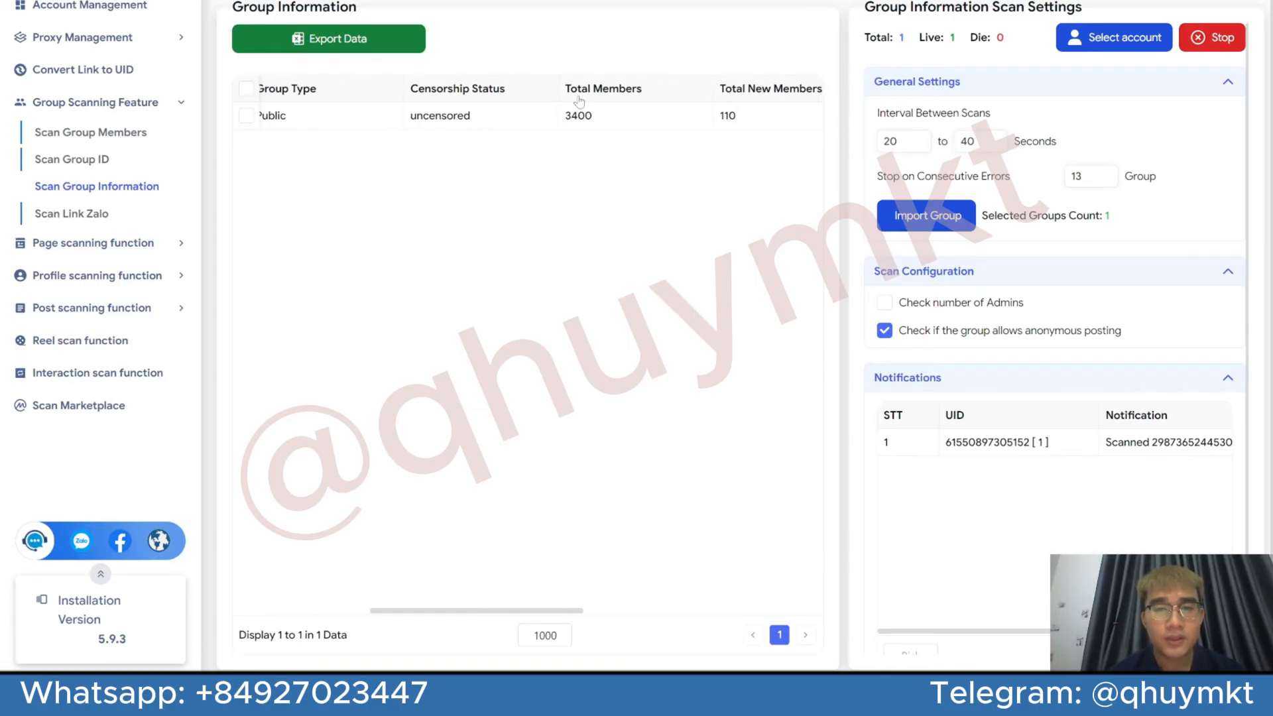
pyautogui.hscroll(3, 596, 126)
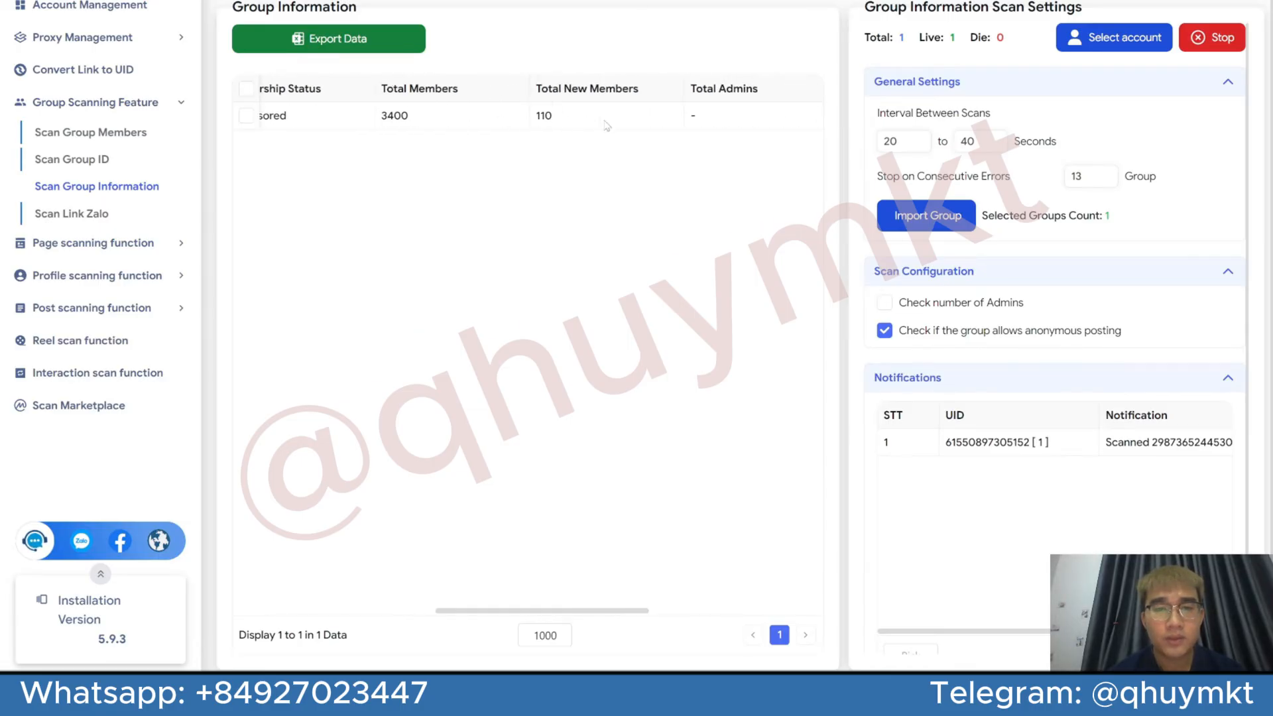
pyautogui.hscroll(-10, 560, 113)
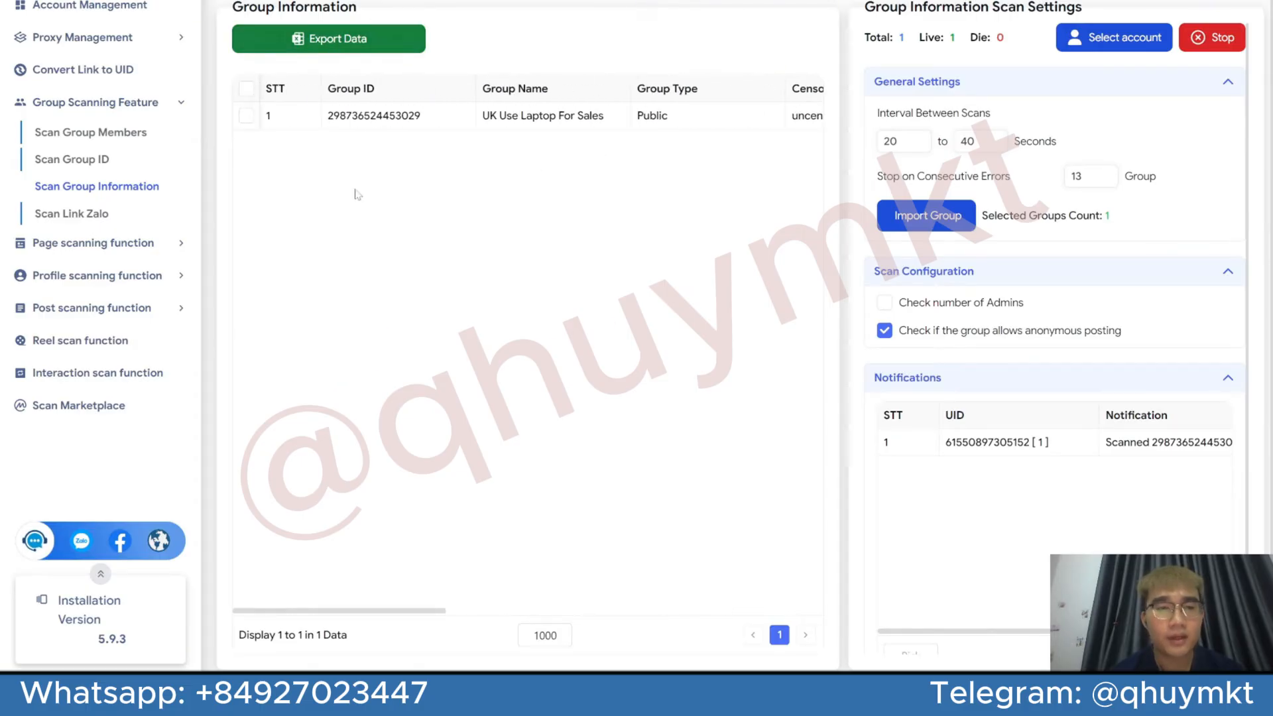
# View the Scan Link Zalo settings and go back to Scan Group Members
pyautogui.click(136, 216)
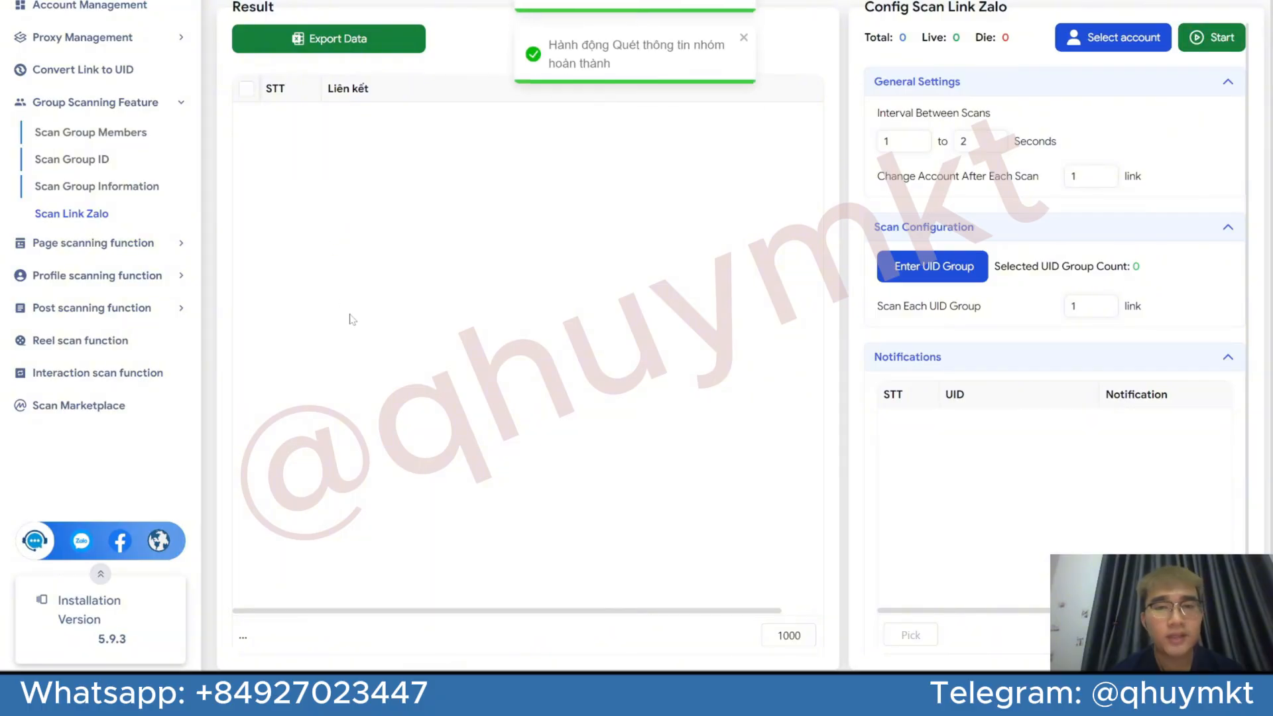
pyautogui.click(91, 132)
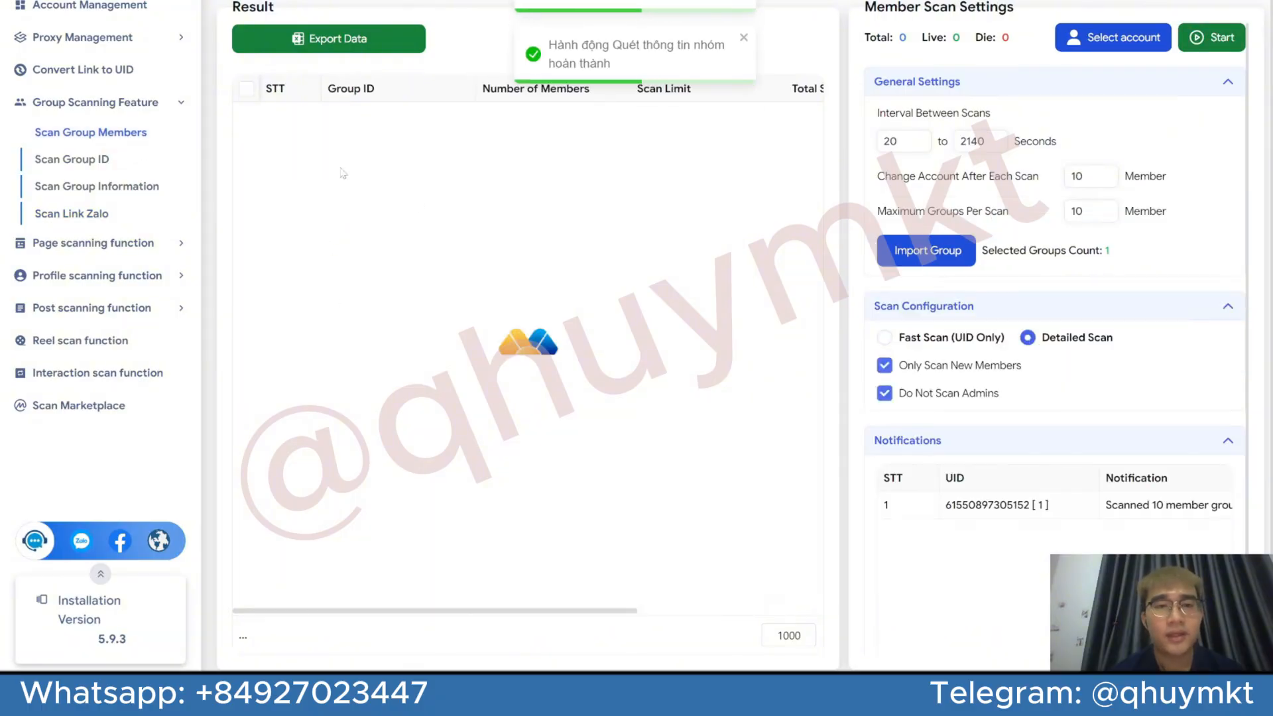